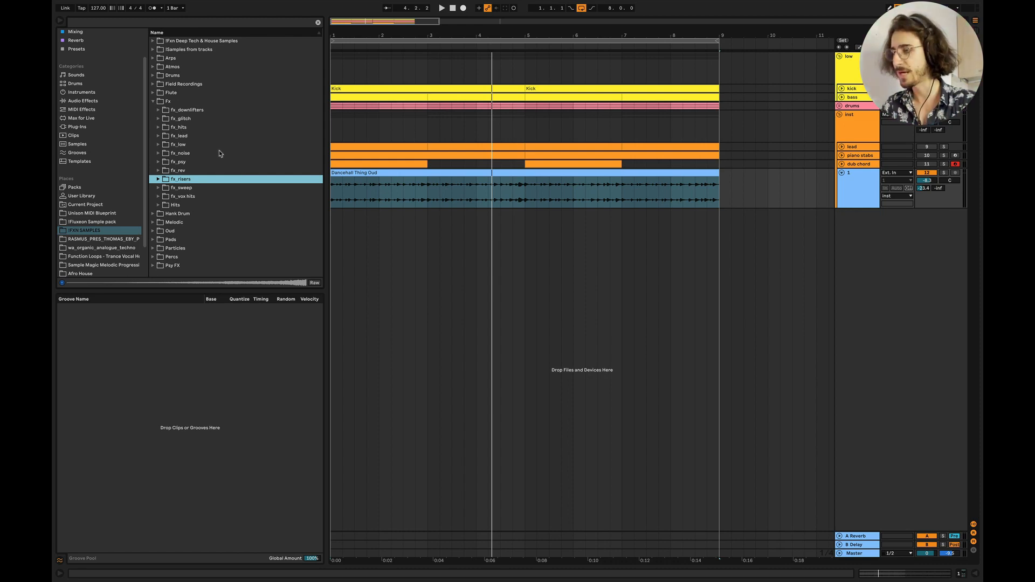
# Place the 14 Dec Flute Long.wav sample from the Flute folder on a new audio track starting at bar 3.
pyautogui.click(152, 101)
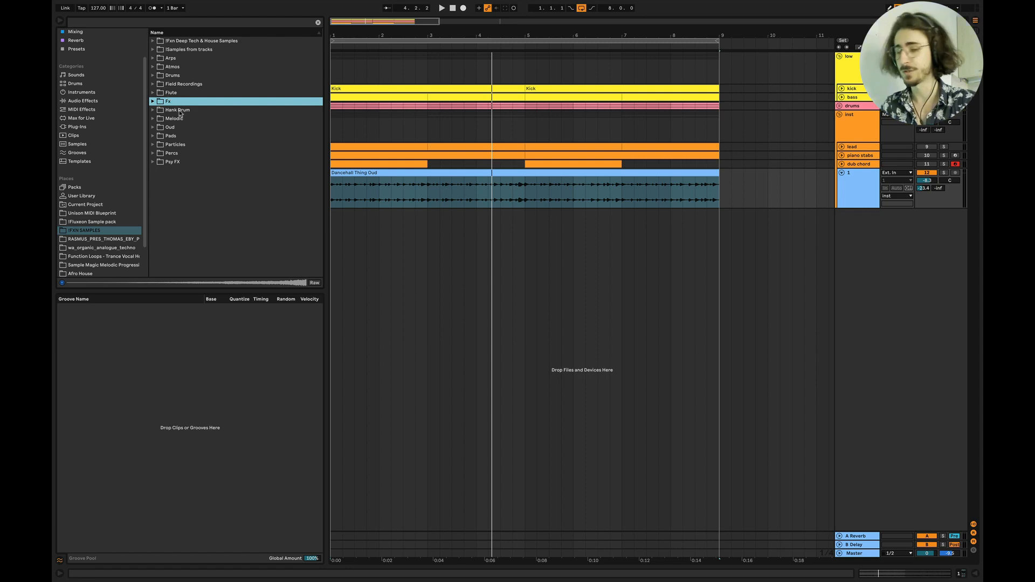
pyautogui.click(153, 93)
pyautogui.moveTo(206, 104); pyautogui.dragTo(434, 325)
pyautogui.scroll(-8, 701, 192)
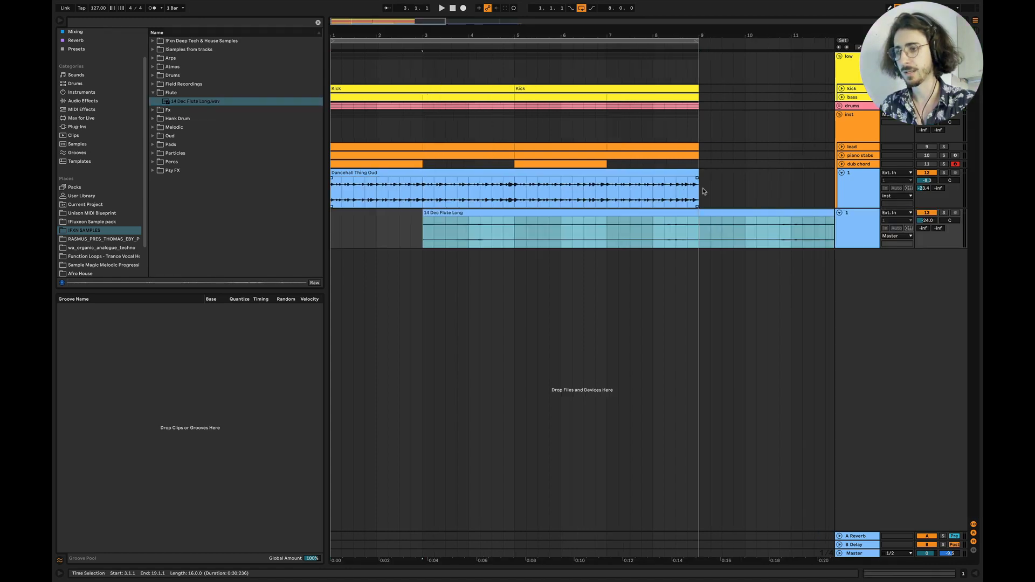
# Set the flute clip's gain to 10.3 dB and its track volume to about -8.5 dB.
pyautogui.click(533, 217)
pyautogui.doubleClick(531, 212)
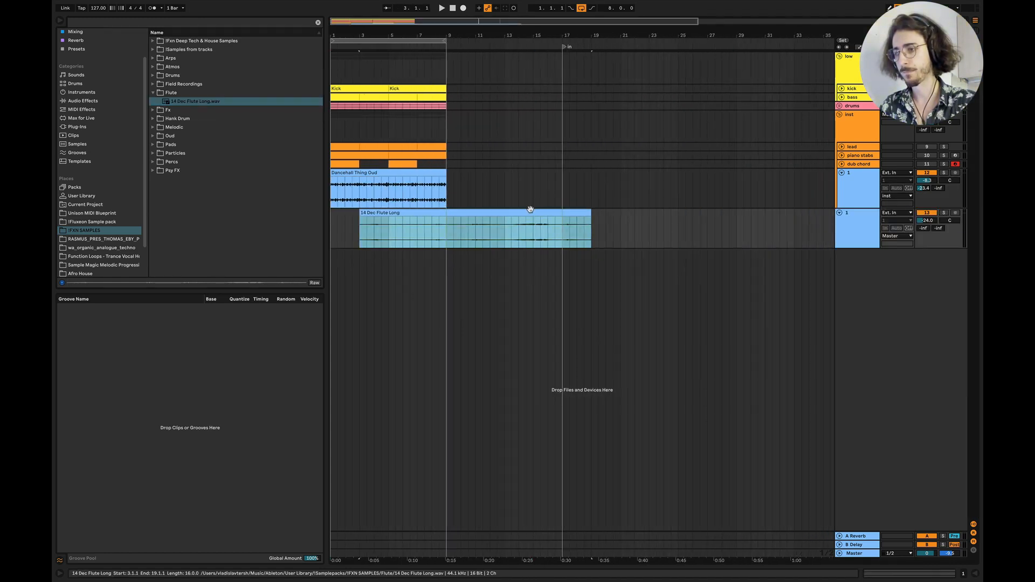
pyautogui.moveTo(122, 367); pyautogui.dragTo(123, 363)
pyautogui.click(522, 198)
pyautogui.scroll(5, 522, 198)
pyautogui.scroll(2, 521, 198)
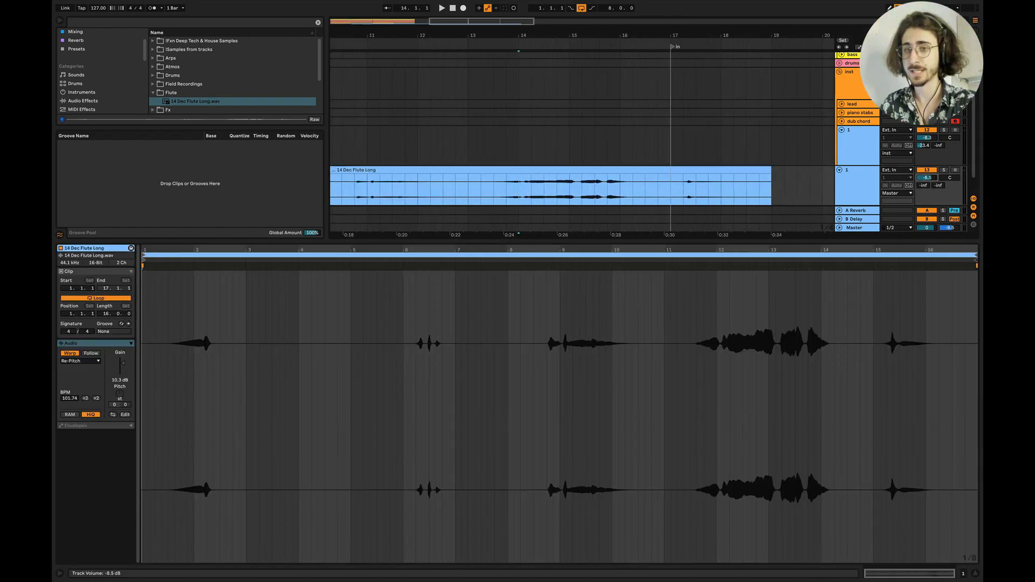
# Turn off Warp for the flute clip and play it soloed from bar 17.
pyautogui.click(508, 171)
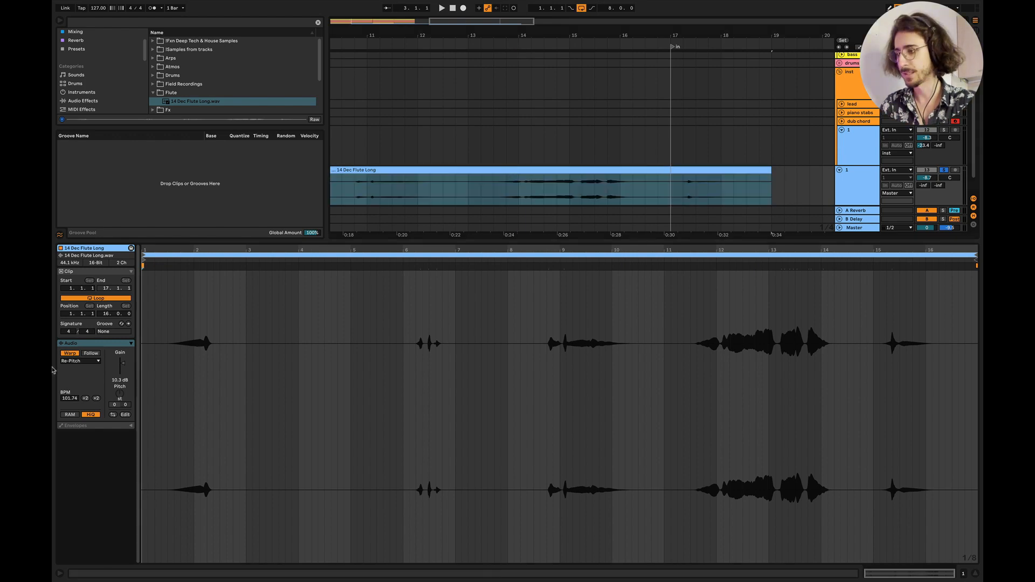
pyautogui.click(70, 353)
pyautogui.click(674, 199)
pyautogui.press('space')
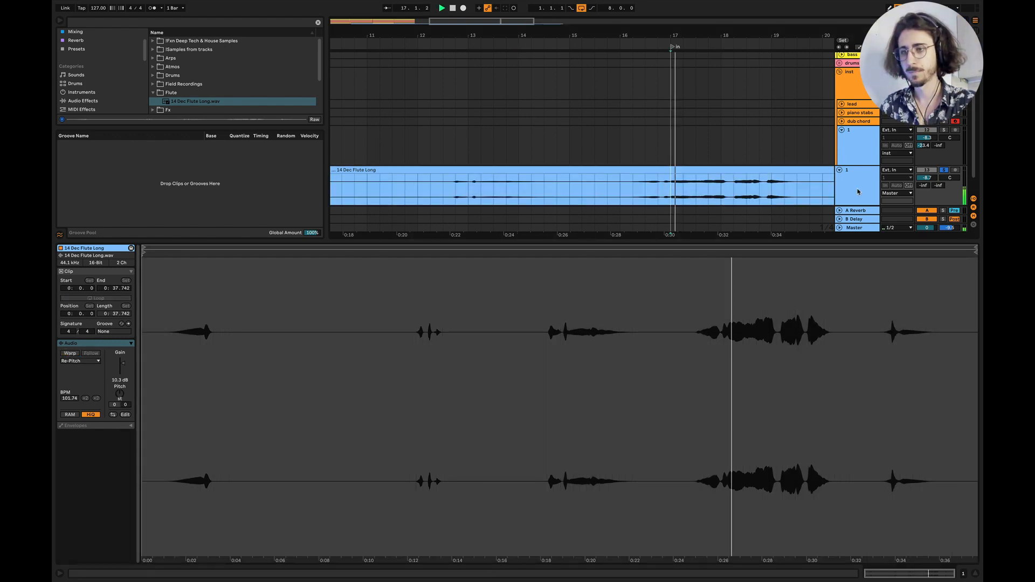
# Restart playback from 15.4.1 and raise the flute track's A-Reverb send to about -4.4 dB.
pyautogui.click(606, 195)
pyautogui.press('space')
pyautogui.press('space')
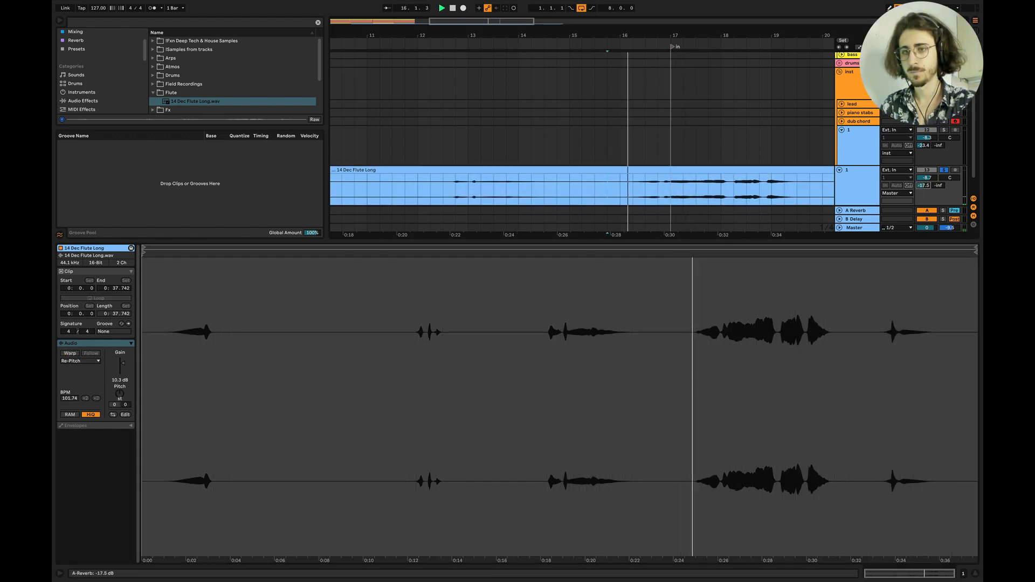
pyautogui.moveTo(921, 187); pyautogui.dragTo(921, 149)
# Listen to the flute recording's other phrases, including from 12.3.1, and close the clip details after stopping playback.
pyautogui.hscroll(5, 765, 189)
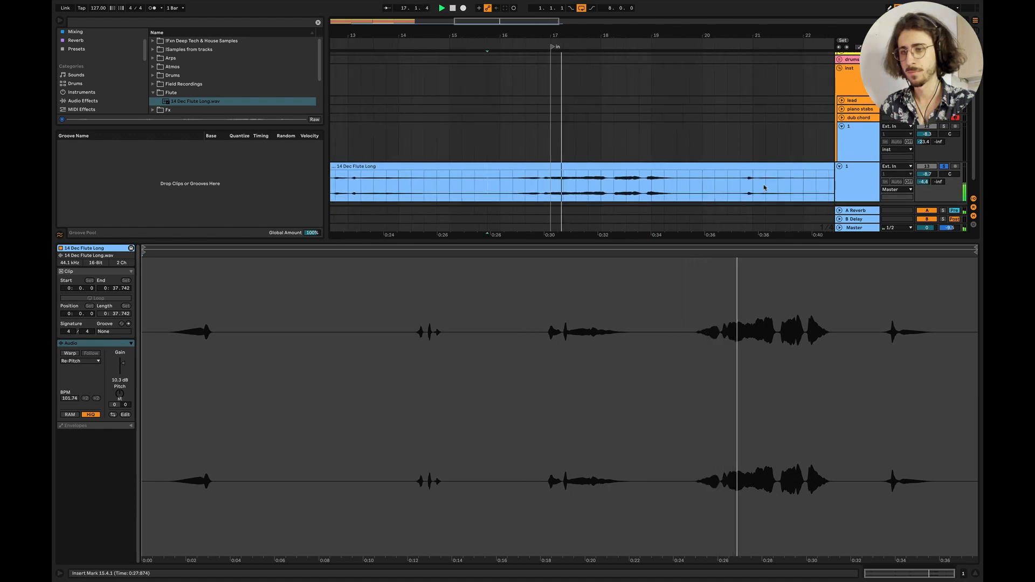
pyautogui.scroll(-4, 765, 189)
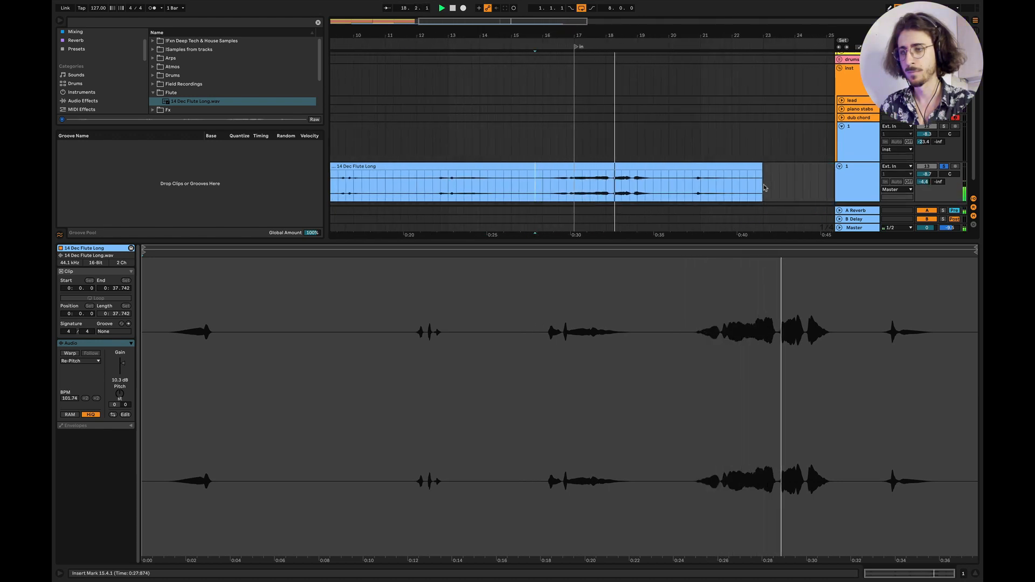
pyautogui.hscroll(-3, 620, 185)
pyautogui.hscroll(-1, 620, 185)
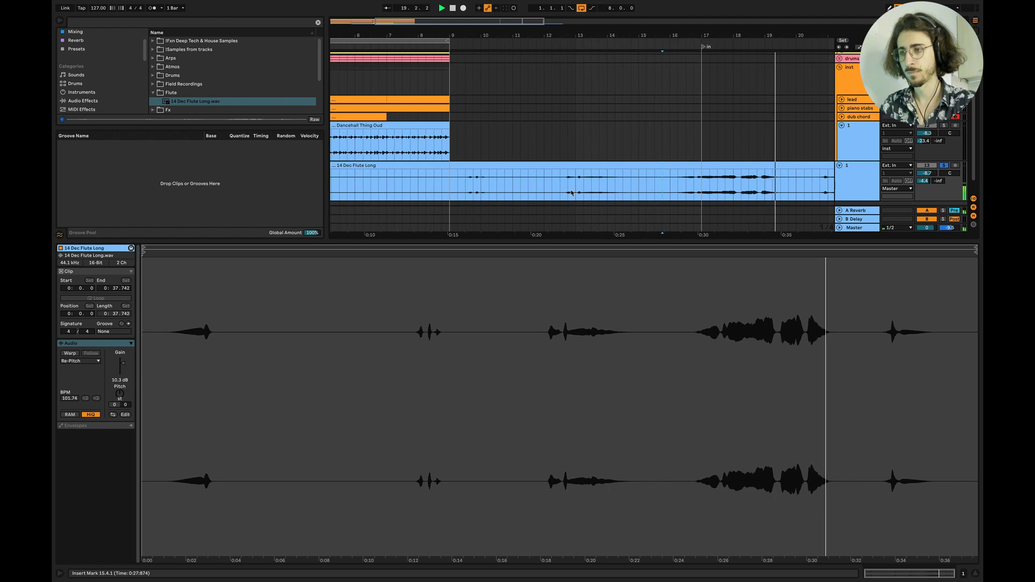
pyautogui.click(561, 189)
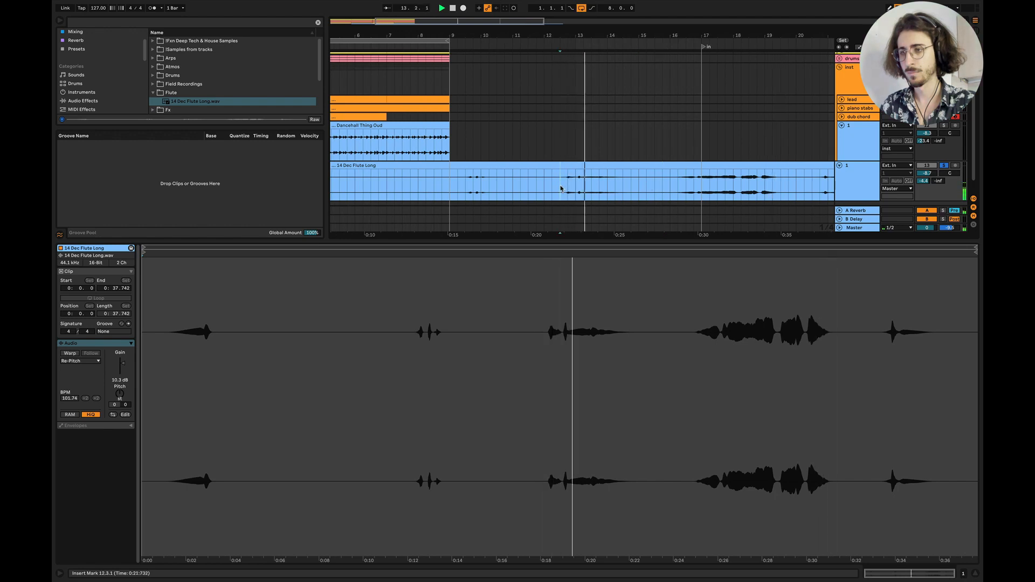
pyautogui.hscroll(-3, 561, 189)
pyautogui.scroll(-3, 560, 188)
pyautogui.press('space')
pyautogui.click(978, 578)
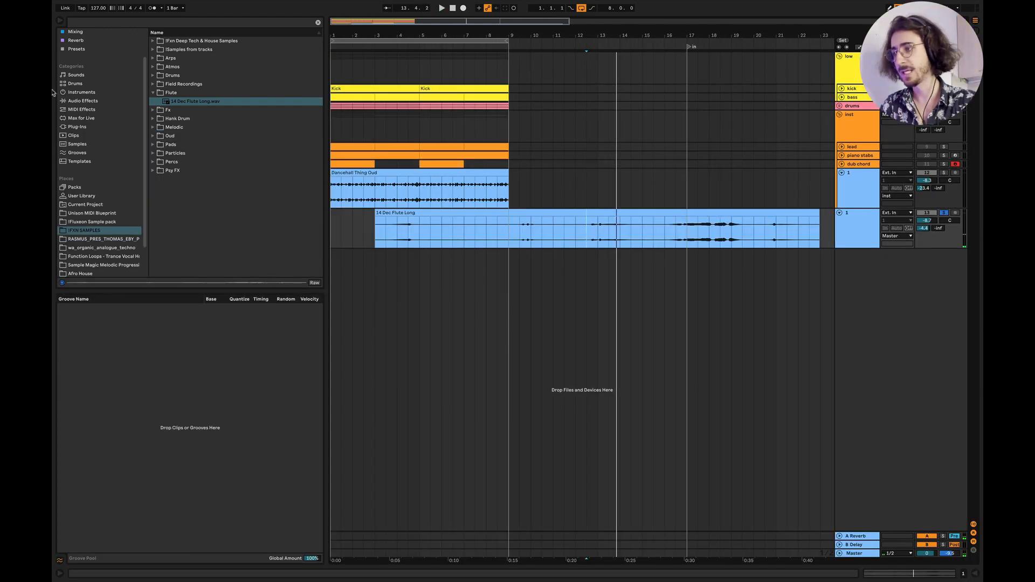
# Collapse the Flute sample folder and delete the flute clip together with its track.
pyautogui.click(153, 94)
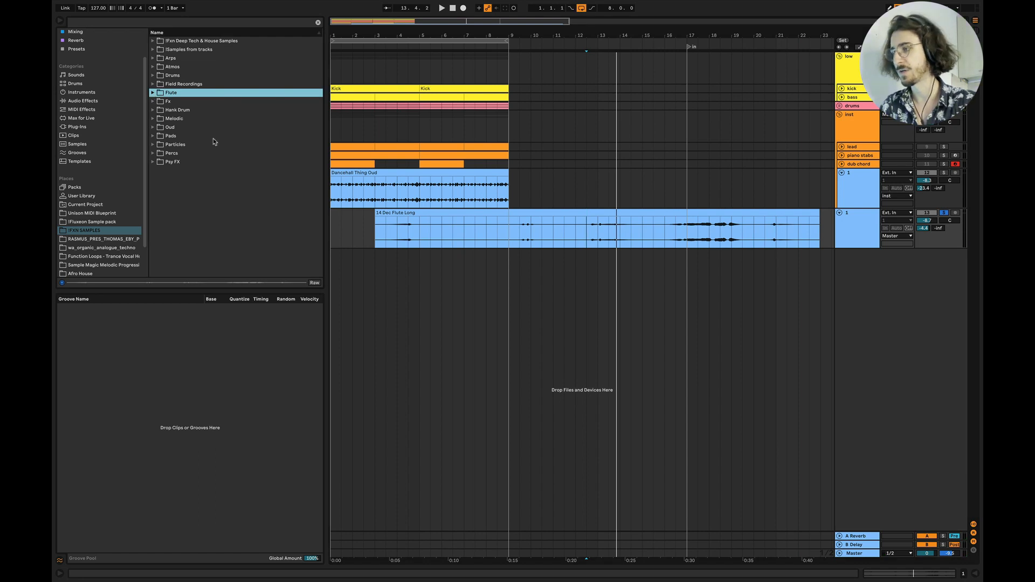
pyautogui.click(186, 77)
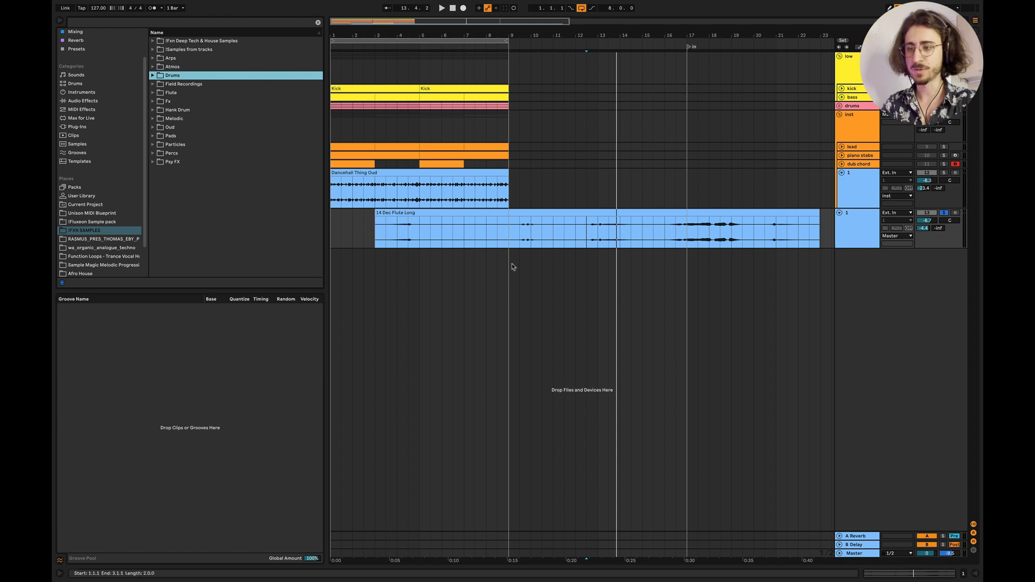
pyautogui.click(565, 214)
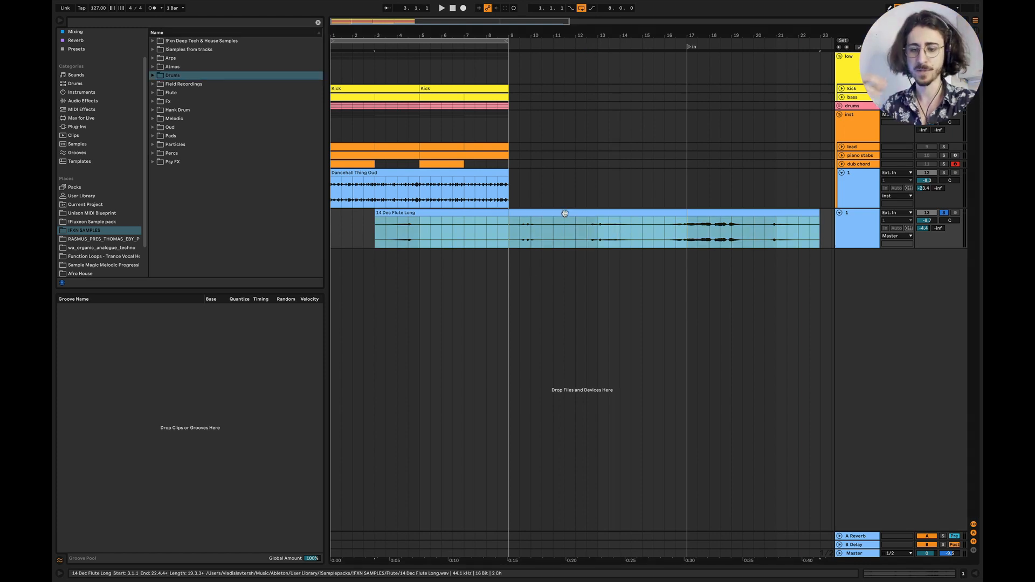
pyautogui.press('Delete')
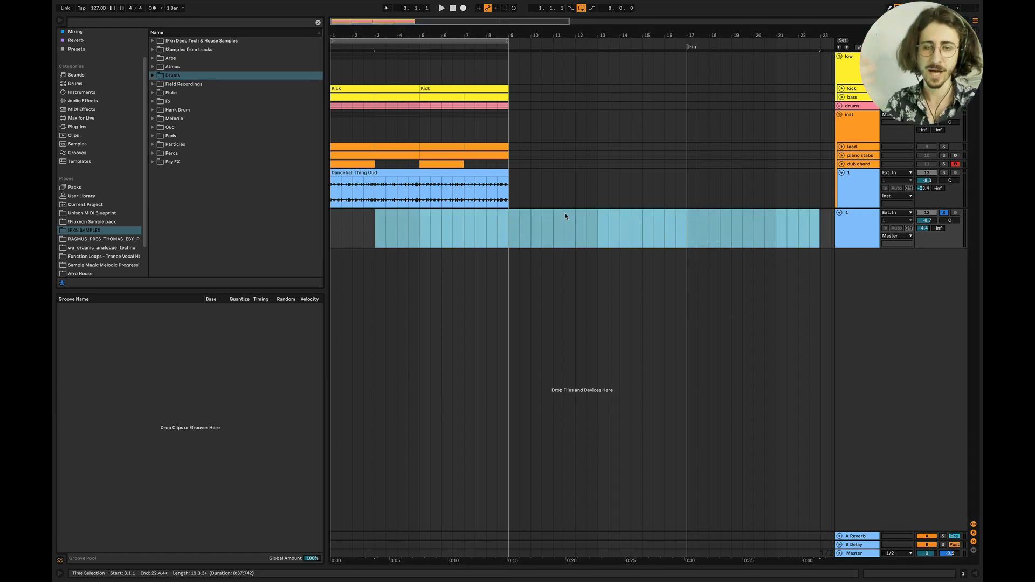
pyautogui.click(565, 217)
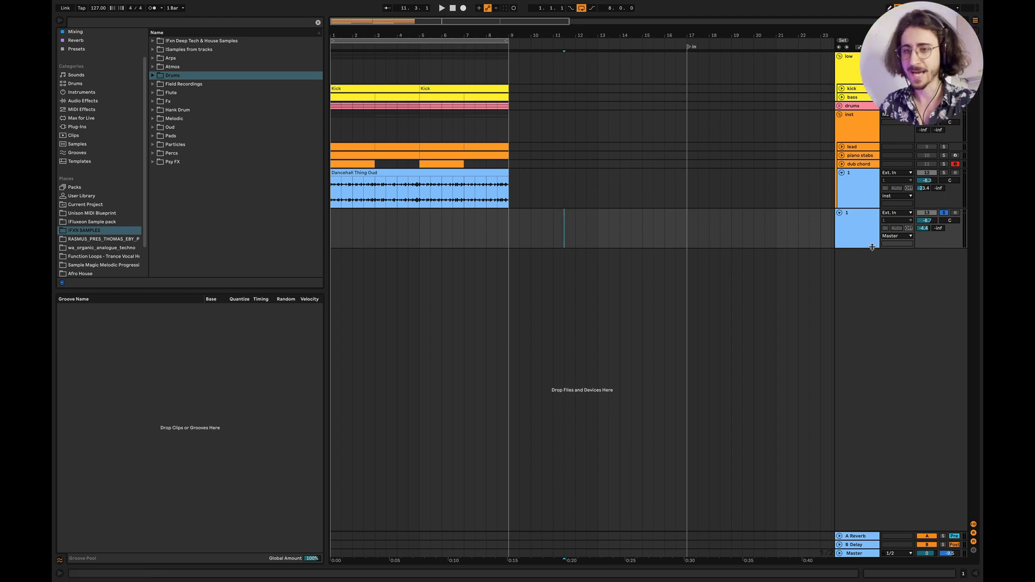
pyautogui.press('Delete')
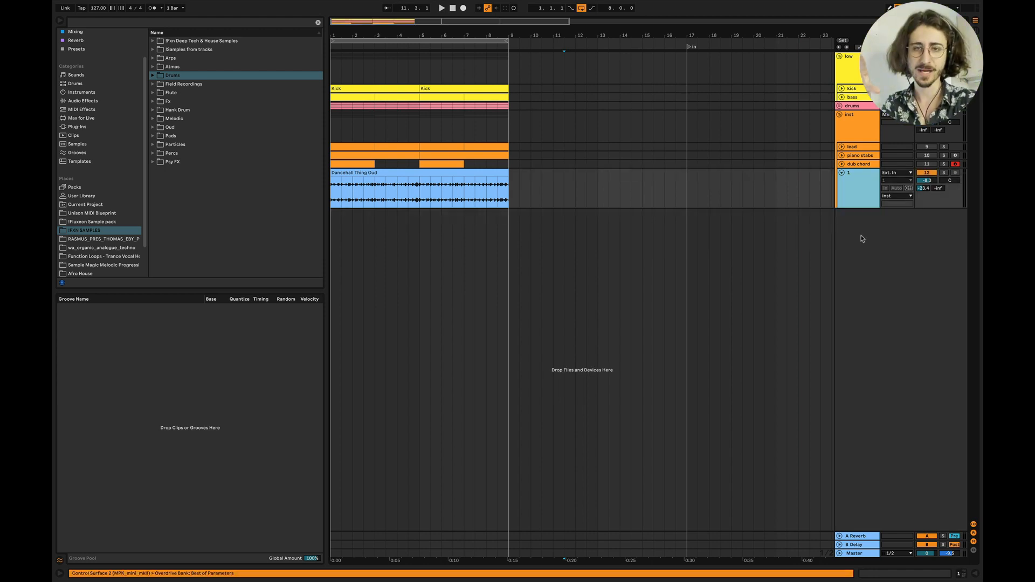
# Collapse the inst and low track groups and expand both again.
pyautogui.click(839, 113)
pyautogui.click(839, 57)
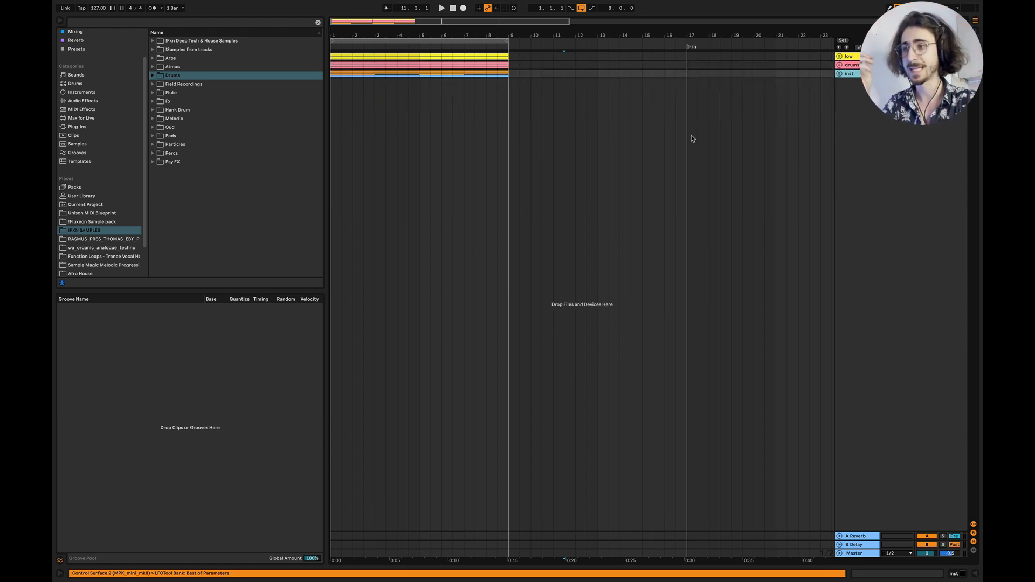
pyautogui.scroll(3, 400, 66)
pyautogui.scroll(2, 399, 65)
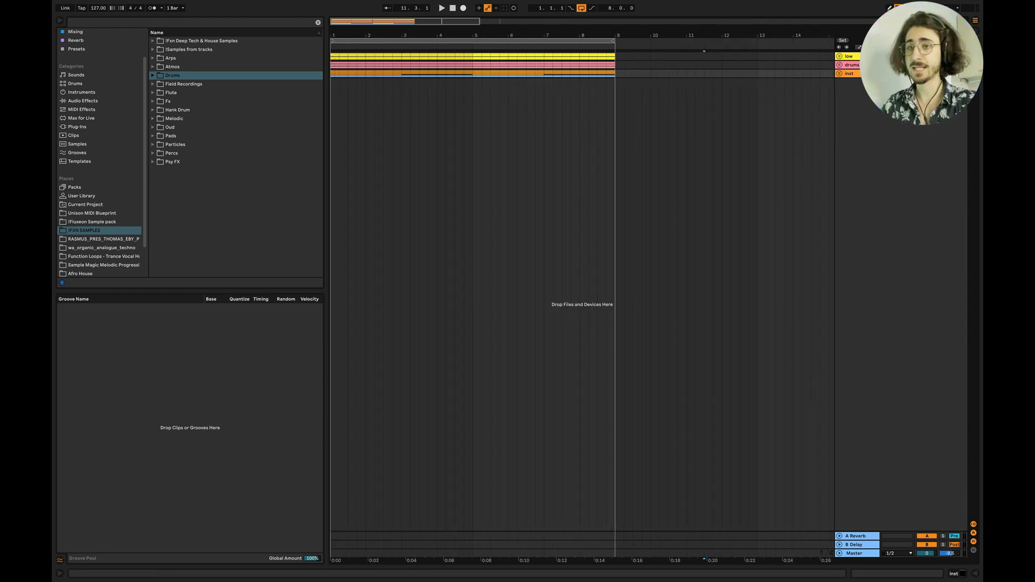
pyautogui.click(839, 57)
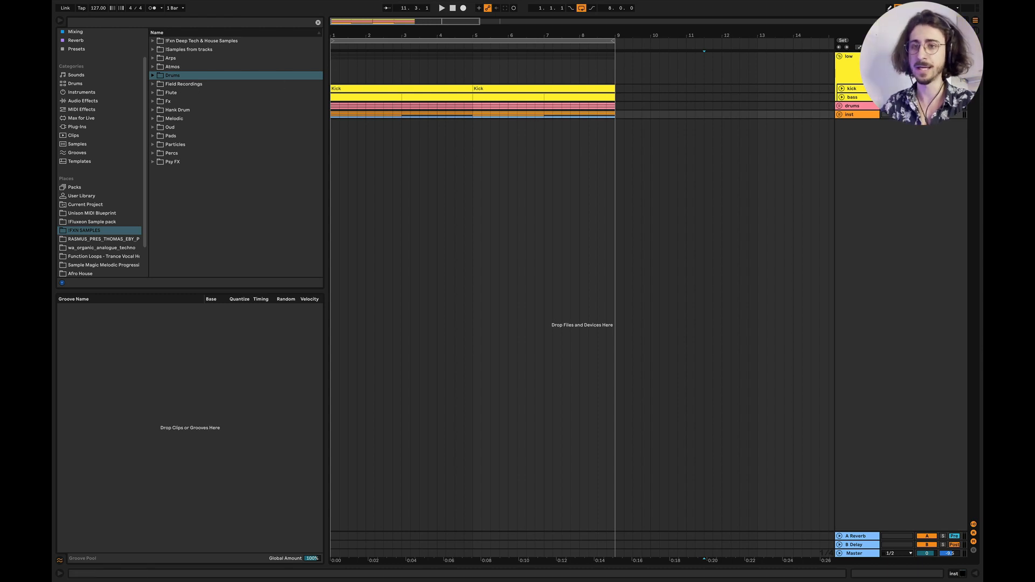
pyautogui.click(839, 115)
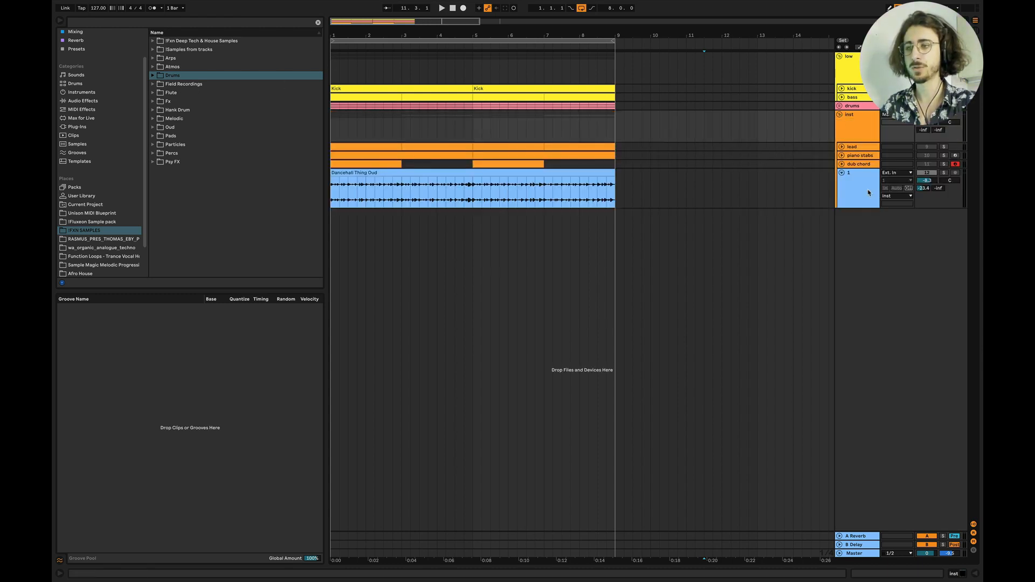
# Delete the Dancehall Thing Oud audio track and insert a MIDI track below dub chord.
pyautogui.click(868, 193)
pyautogui.press('Delete')
pyautogui.rightClick(861, 166)
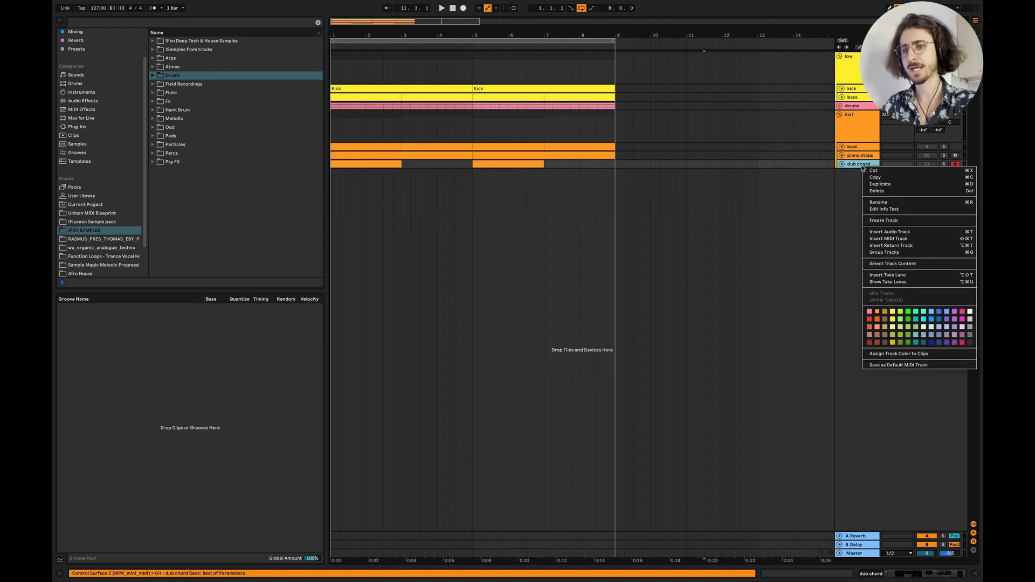
pyautogui.click(887, 239)
# Load the PL - ss perc synth.adg rack from the Presets collection's Instrument Rack folder onto the new MIDI track and review its device chain.
pyautogui.scroll(2, 100, 162)
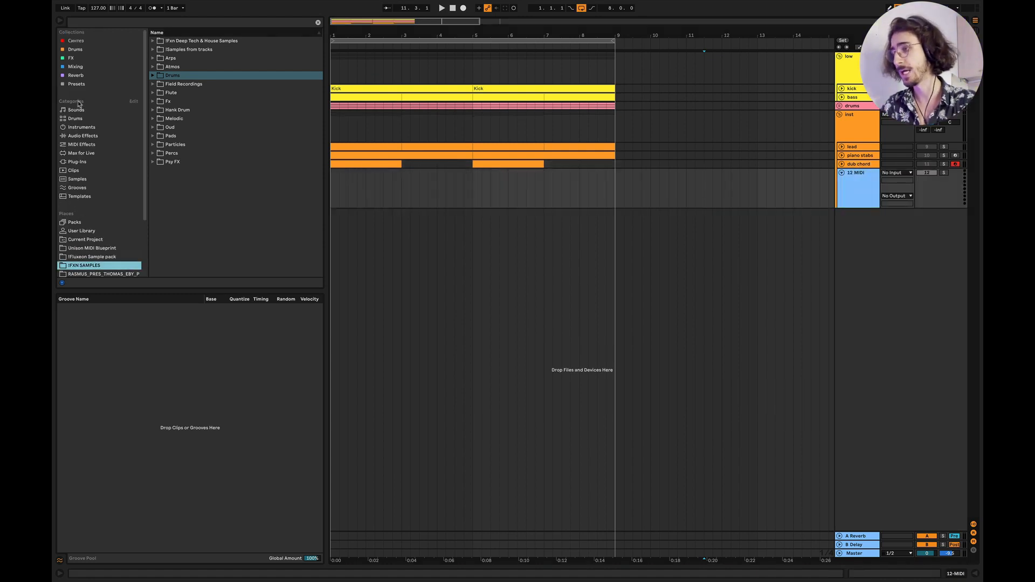
pyautogui.click(108, 84)
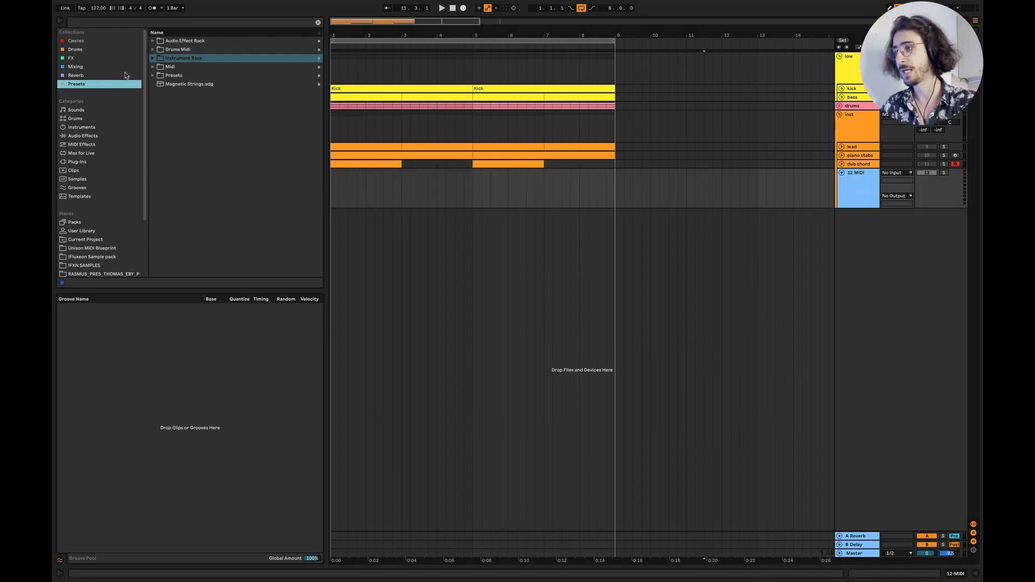
pyautogui.click(152, 58)
pyautogui.scroll(-4, 273, 197)
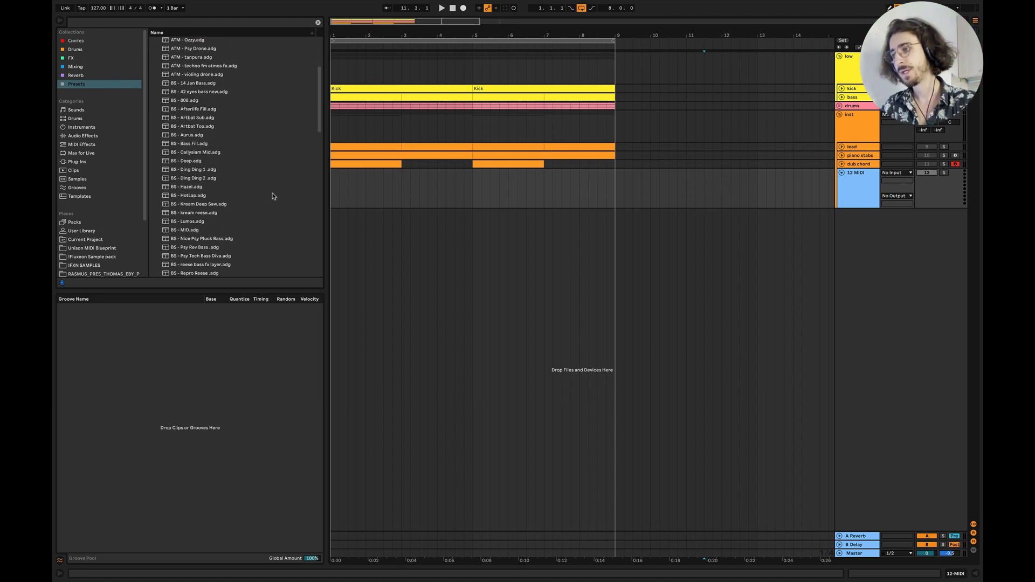
pyautogui.scroll(-15, 273, 196)
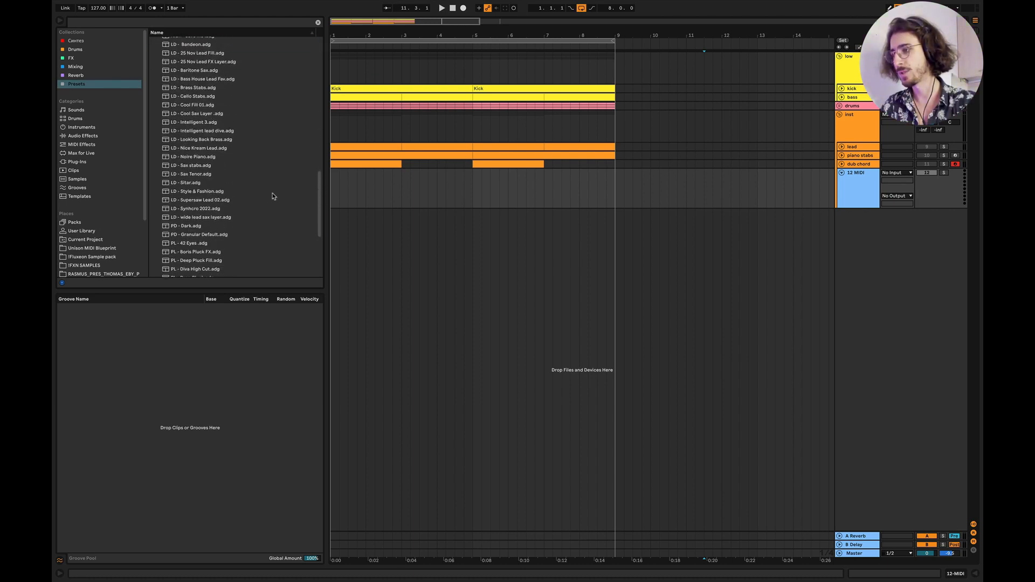
pyautogui.scroll(-3, 273, 196)
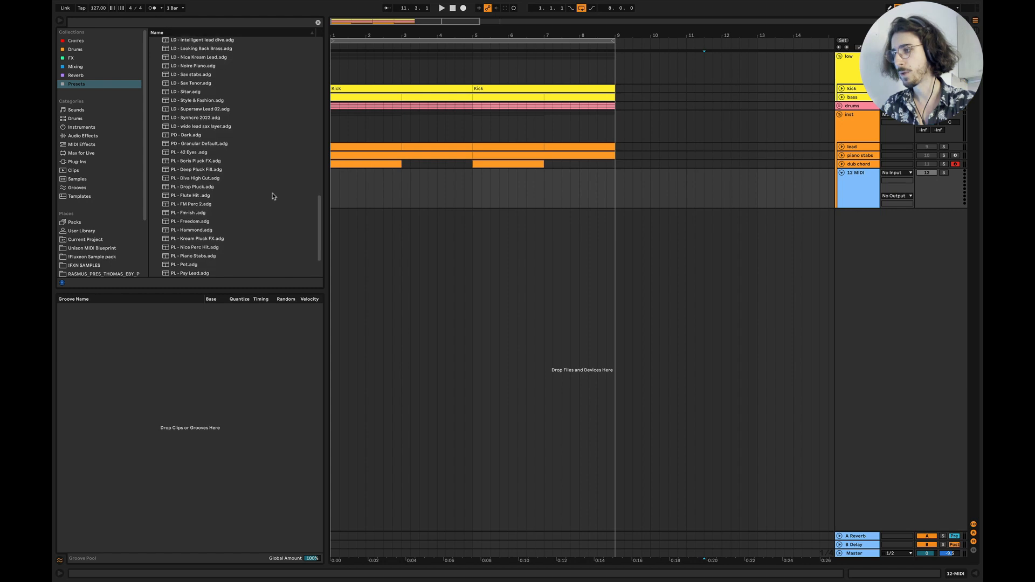
pyautogui.scroll(-3, 274, 196)
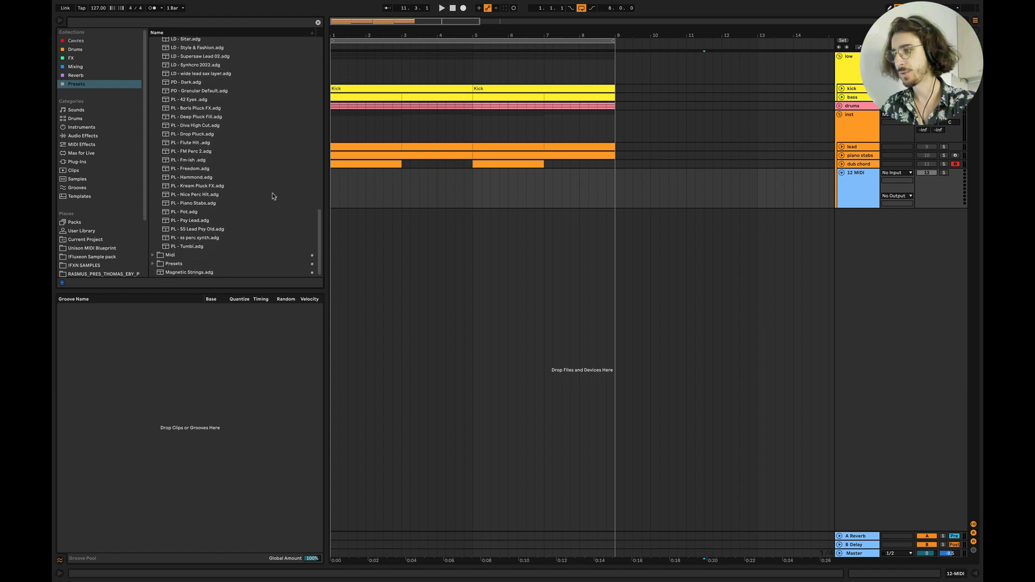
pyautogui.click(203, 153)
pyautogui.click(205, 240)
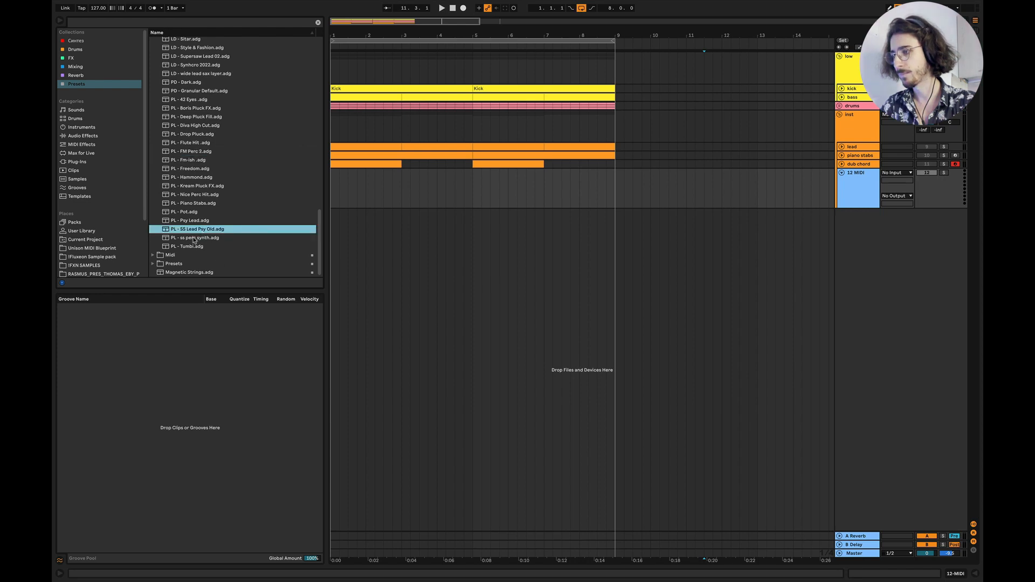
pyautogui.moveTo(190, 240); pyautogui.dragTo(859, 187)
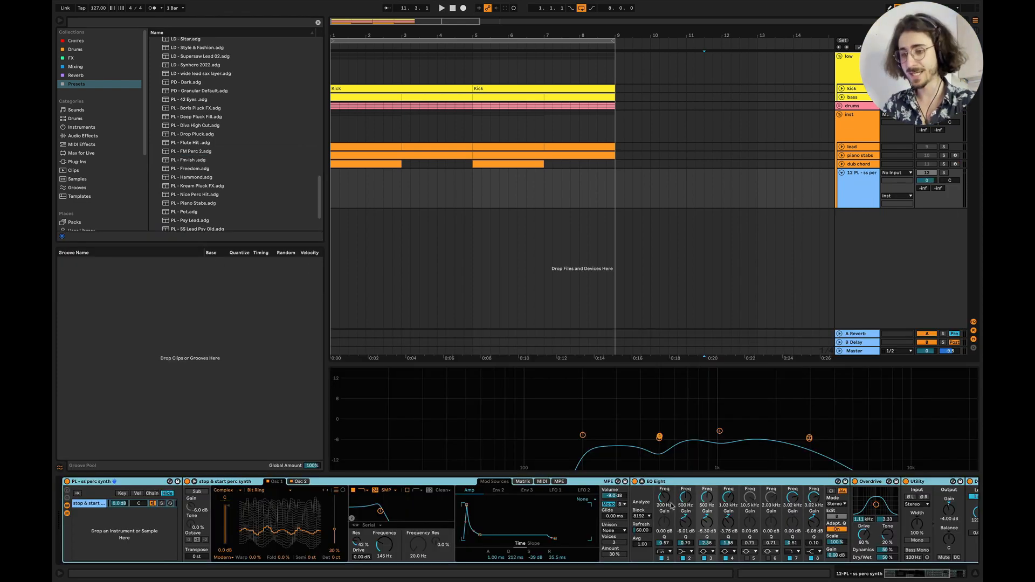
pyautogui.hscroll(5, 672, 505)
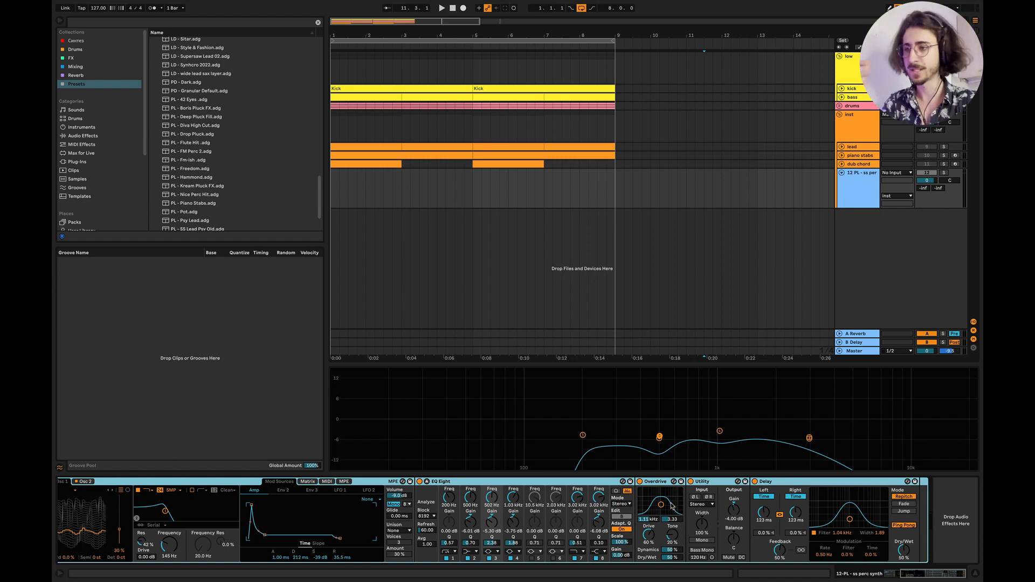
pyautogui.hscroll(-5, 672, 505)
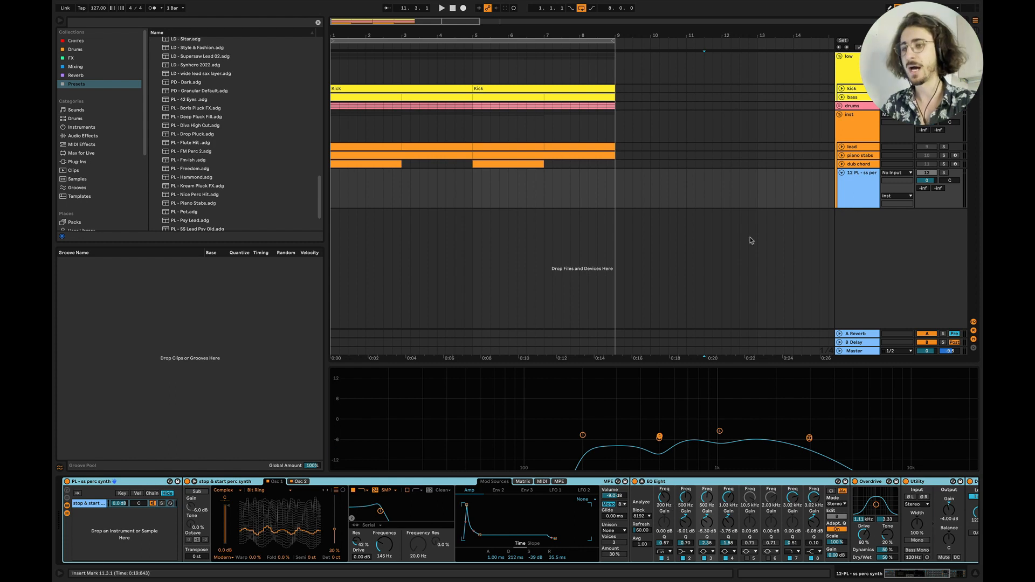
# Set the new synth track's MIDI input to All Ins and move the first piano stabs clip onto it at bar 1.
pyautogui.click(903, 173)
pyautogui.click(889, 180)
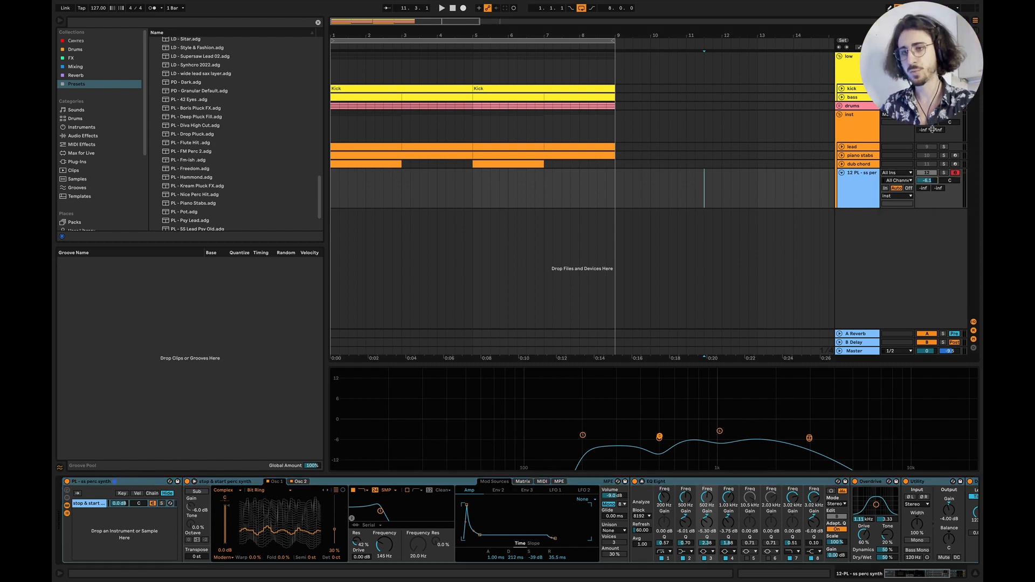
pyautogui.click(842, 155)
pyautogui.moveTo(387, 156); pyautogui.dragTo(390, 208)
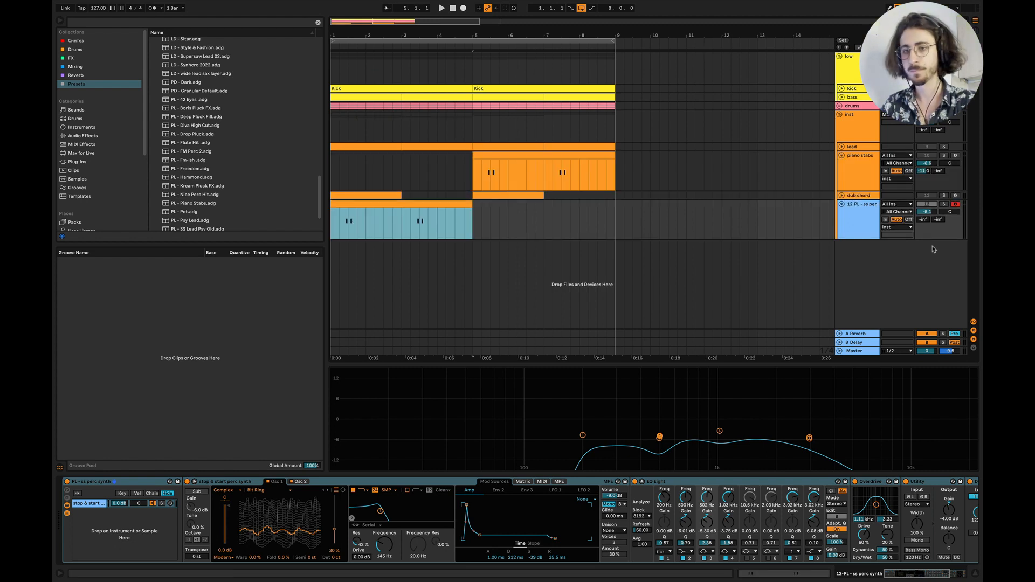
# Solo the new synth track with its A-Reverb send at -24 dB and play its clip from bar 1.
pyautogui.click(944, 204)
pyautogui.moveTo(924, 220); pyautogui.dragTo(923, 218)
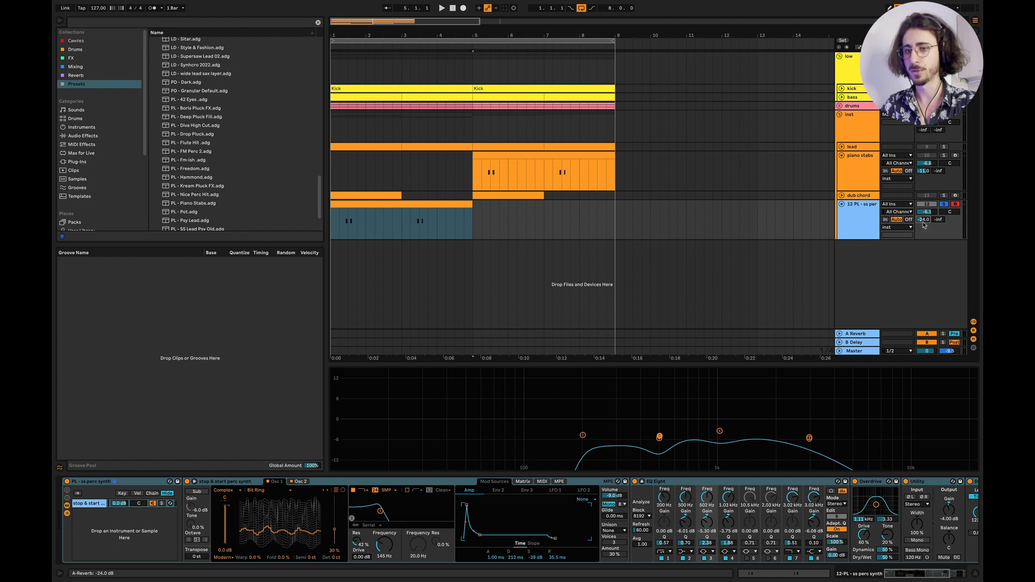
pyautogui.click(441, 211)
pyautogui.press('space')
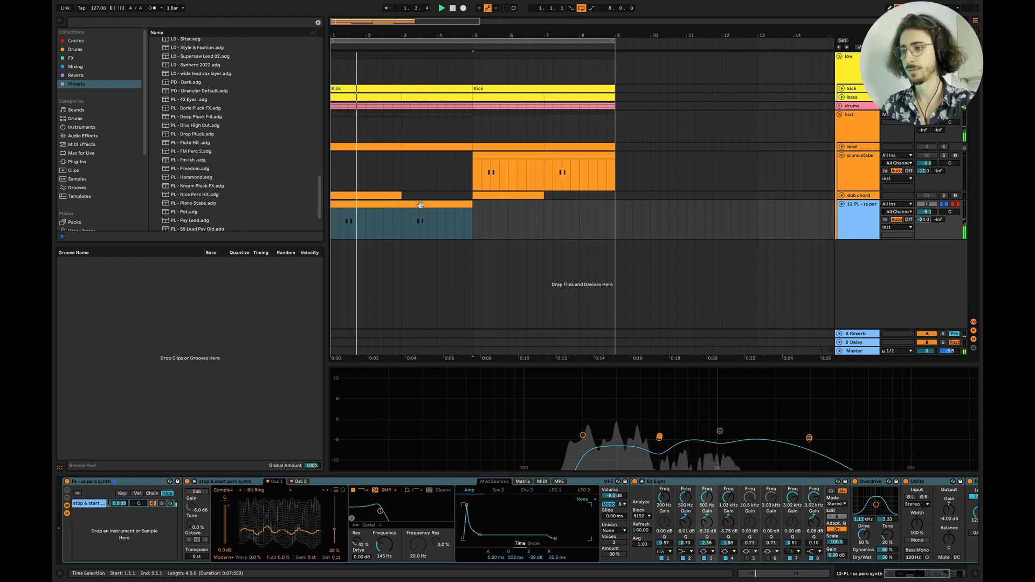
# Open the synth clip's notes, stop playback and duplicate the clip's first bar seven times to fill the eight-bar loop.
pyautogui.doubleClick(420, 205)
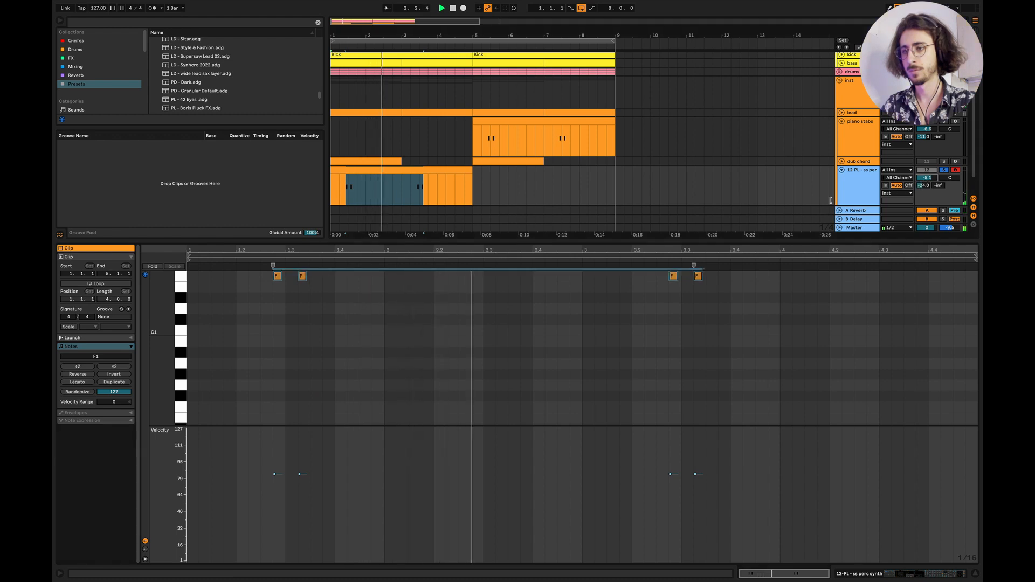
pyautogui.press('space')
pyautogui.click(379, 191)
pyautogui.moveTo(365, 197); pyautogui.dragTo(331, 169)
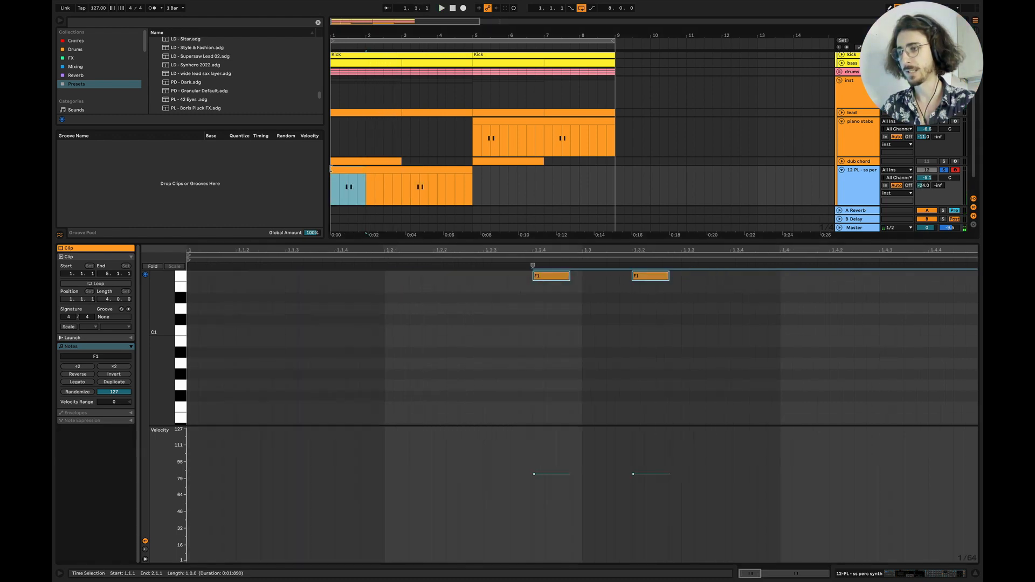
pyautogui.hotkey('ctrl', 'd')
pyautogui.hotkey('ctrl', 'd')
pyautogui.hotkey('ctrl', 'd')
pyautogui.hotkey('ctrl', 'd')
pyautogui.hotkey('ctrl', 'd')
pyautogui.hotkey('ctrl', 'd')
pyautogui.hotkey('ctrl', 'd')
pyautogui.click(332, 201)
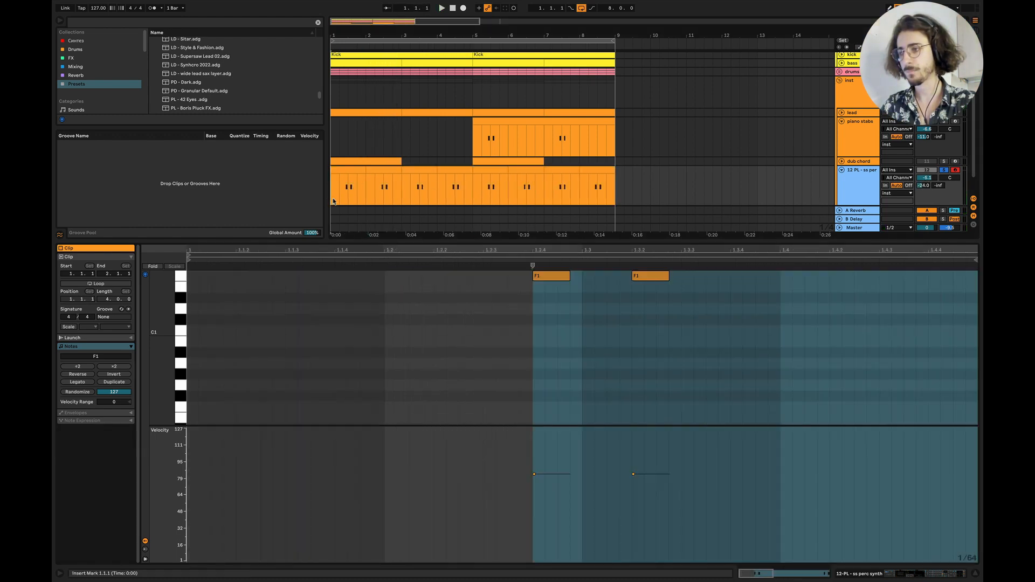
# Play the soloed synth pattern from bar 1 and hide the clip's note editor.
pyautogui.press('space')
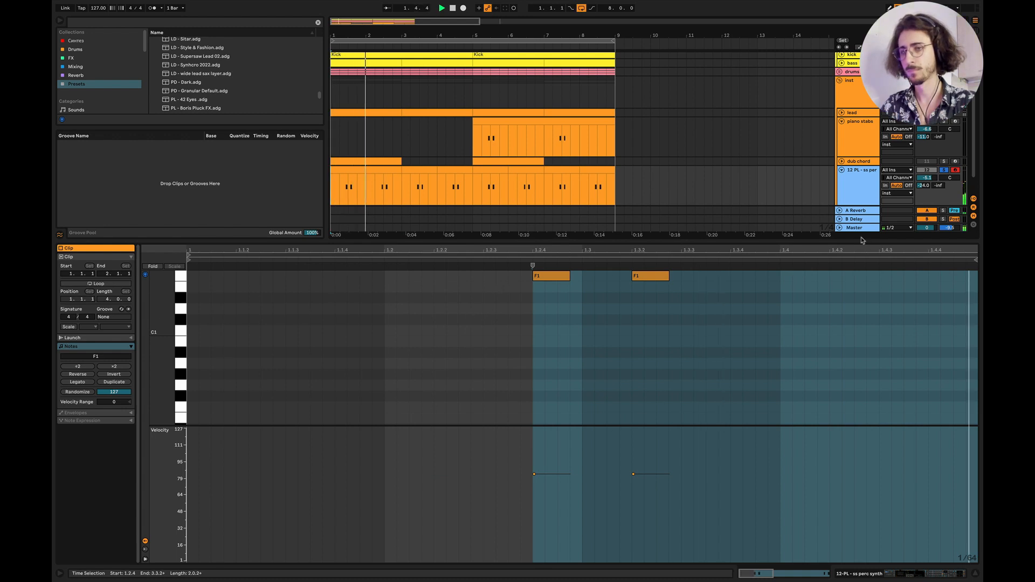
pyautogui.click(975, 573)
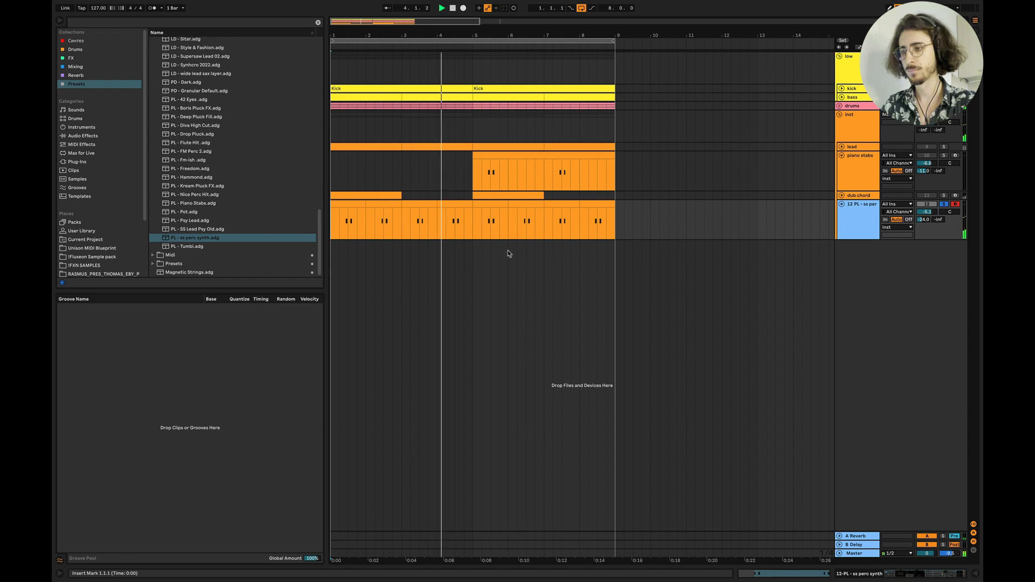
pyautogui.press('space')
# Review the synth track's full device chain, from the PL - ss perc synth rack through EQ Eight and Overdrive to Delay.
pyautogui.doubleClick(864, 223)
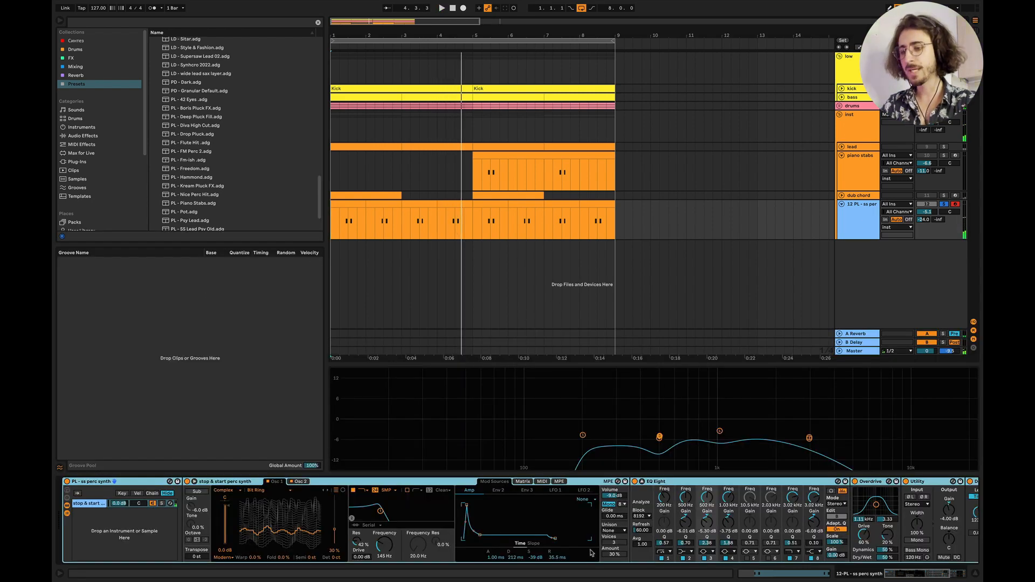
pyautogui.hscroll(5, 592, 553)
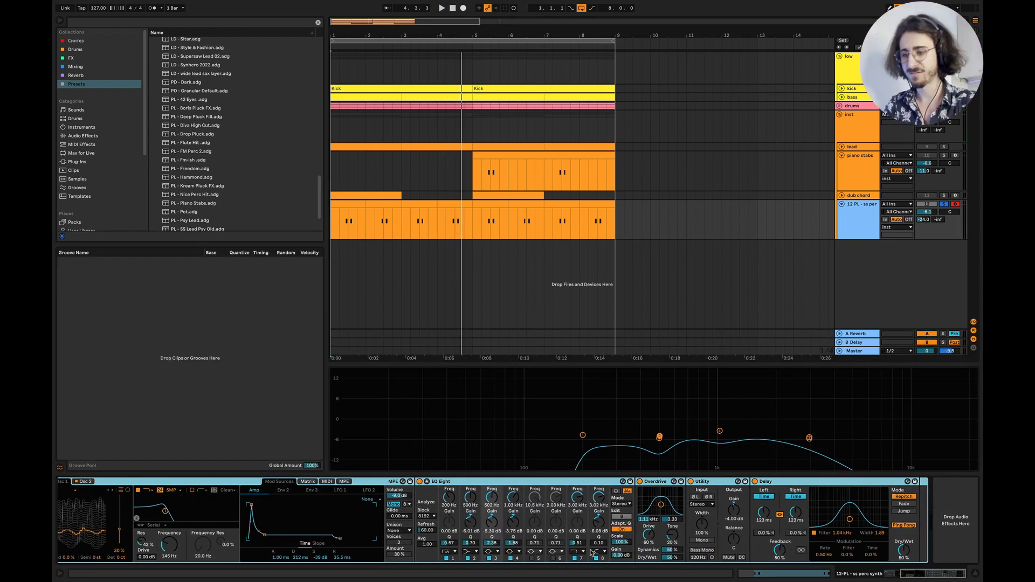
pyautogui.hscroll(-5, 478, 514)
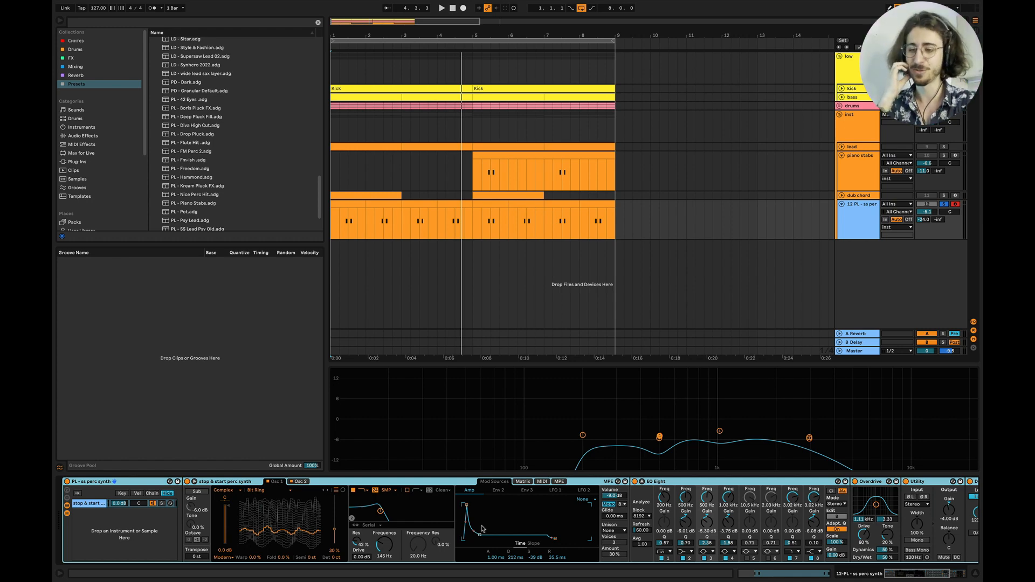
pyautogui.hscroll(5, 483, 529)
pyautogui.hscroll(-5, 480, 529)
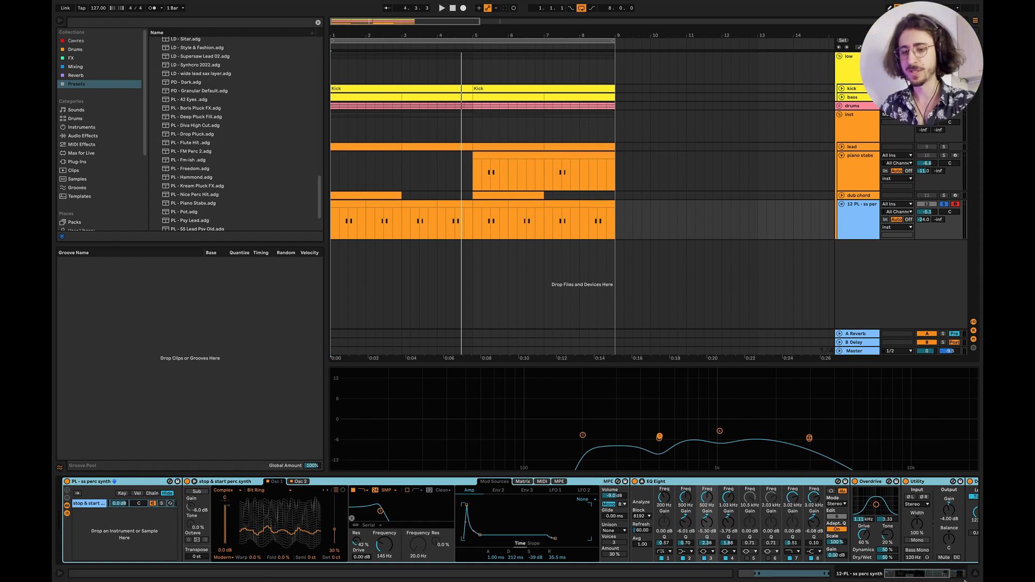
# Hide the device chain and examine the bass, chord, lead and pluck racks in the Instrument Rack preset list.
pyautogui.click(976, 575)
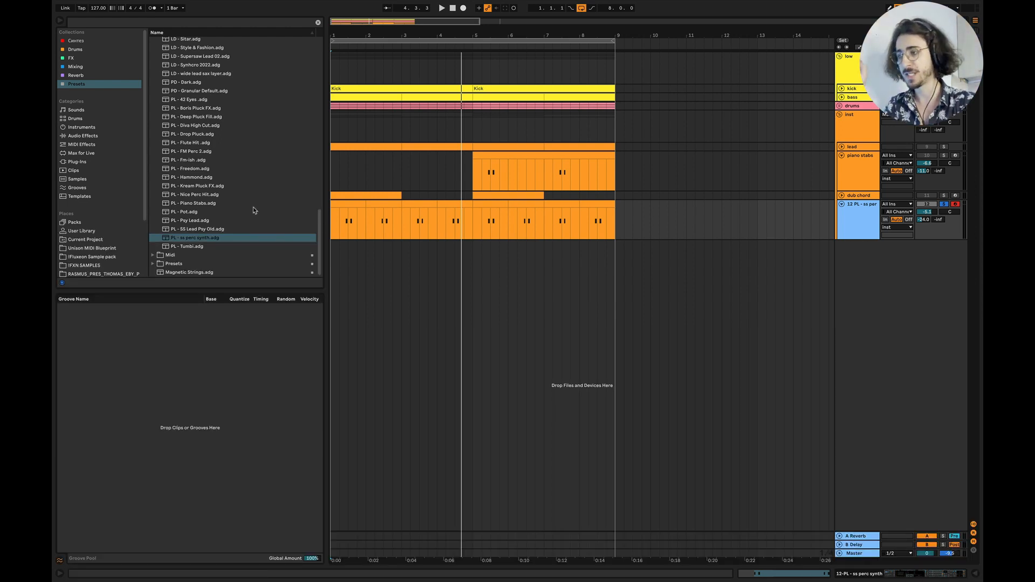
pyautogui.scroll(1, 254, 210)
pyautogui.scroll(6, 240, 227)
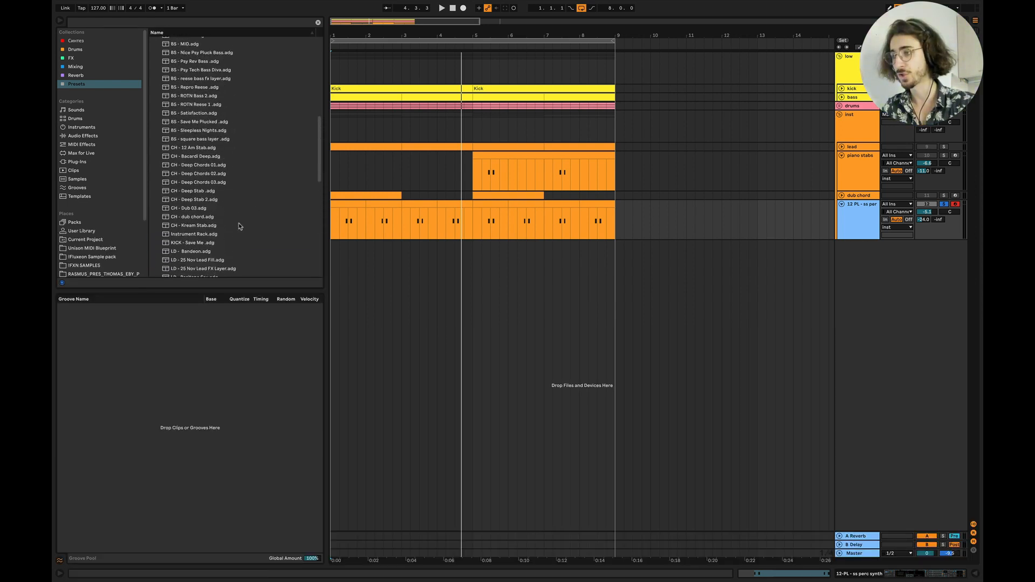
pyautogui.scroll(7, 240, 227)
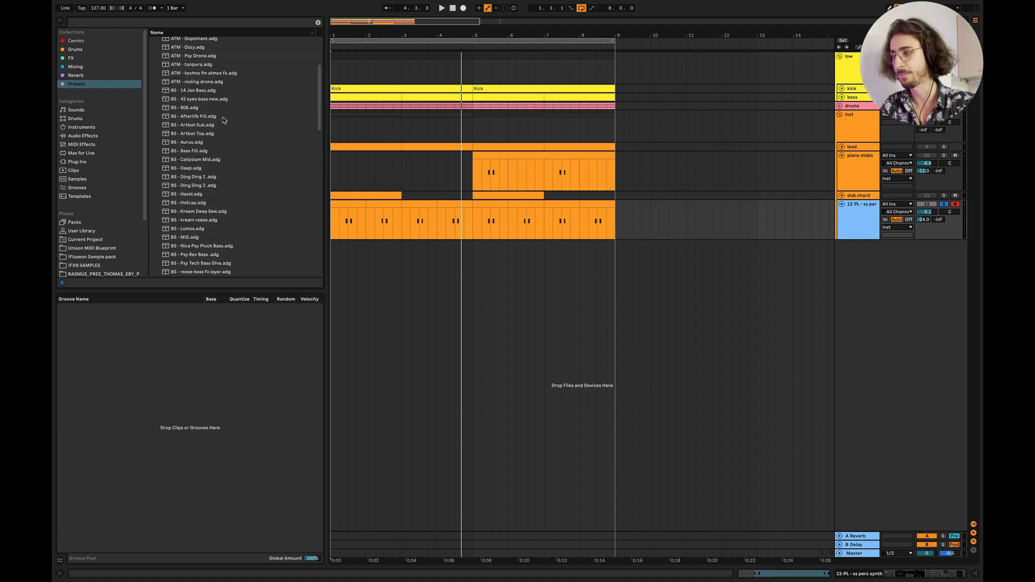
pyautogui.scroll(-10, 224, 120)
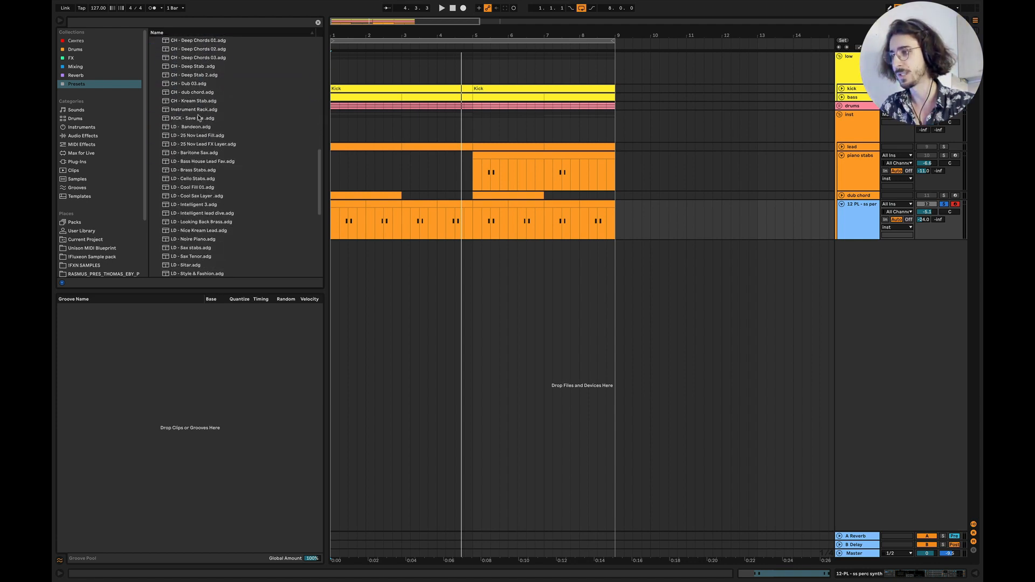
pyautogui.click(198, 153)
pyautogui.scroll(-8, 196, 162)
pyautogui.click(193, 211)
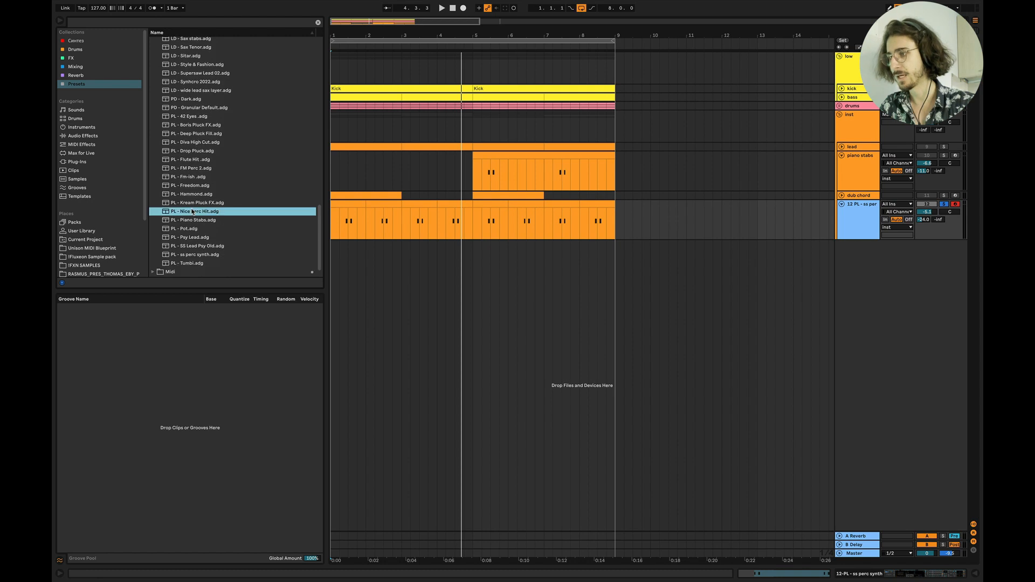
pyautogui.scroll(-1, 193, 211)
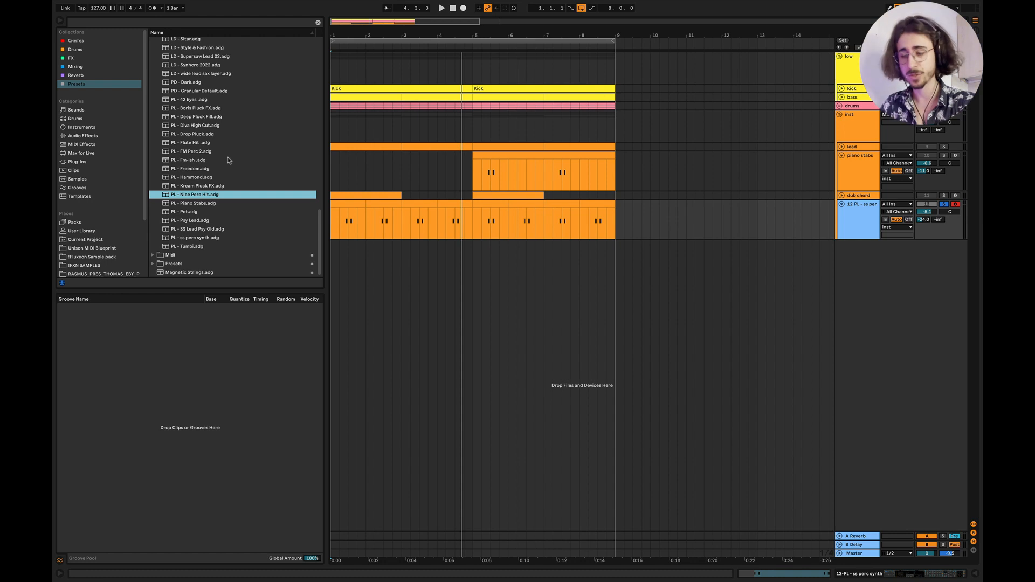
# Delete the PL - ss perc synth rack from its track, keeping the MIDI clips.
pyautogui.doubleClick(859, 217)
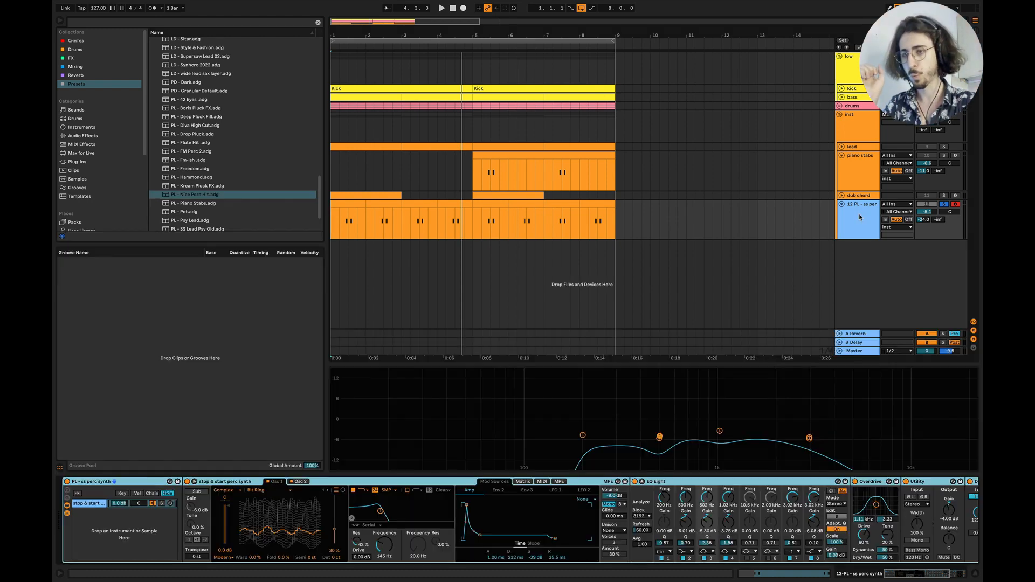
pyautogui.press('Delete')
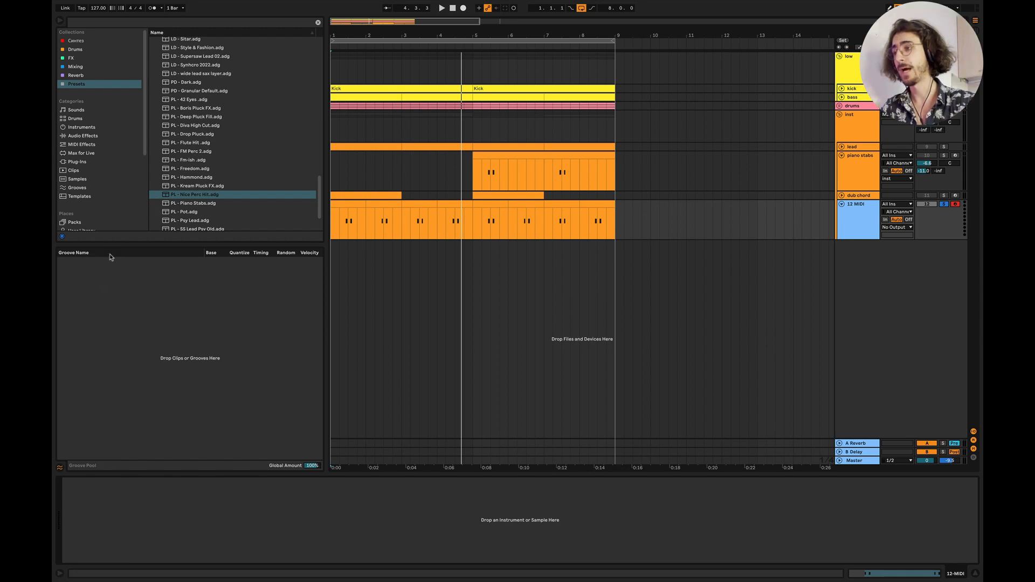
pyautogui.scroll(5, 225, 154)
pyautogui.scroll(5, 226, 154)
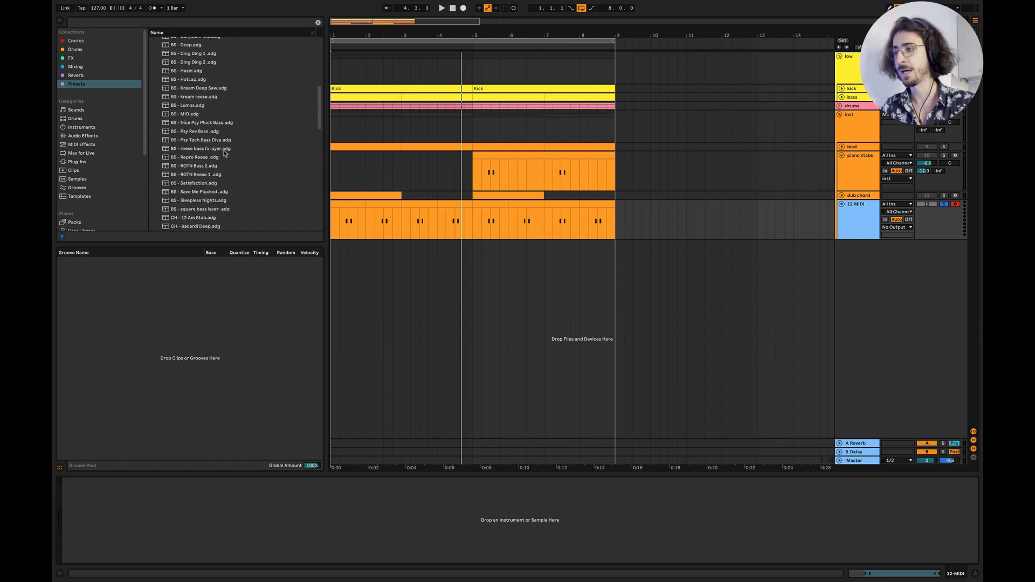
# Try Serum on the emptied MIDI track with the BA Dub Screecher [SN] preset from Bass (Hard), and remove the instrument again.
pyautogui.click(92, 41)
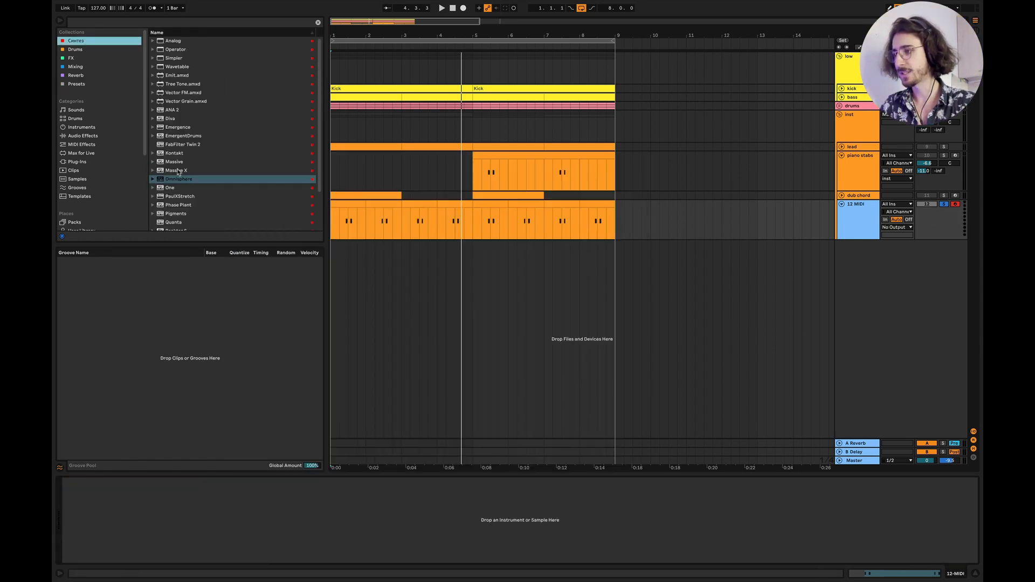
pyautogui.scroll(-3, 191, 142)
pyautogui.moveTo(178, 200); pyautogui.dragTo(291, 536)
pyautogui.click(479, 173)
pyautogui.moveTo(479, 201)
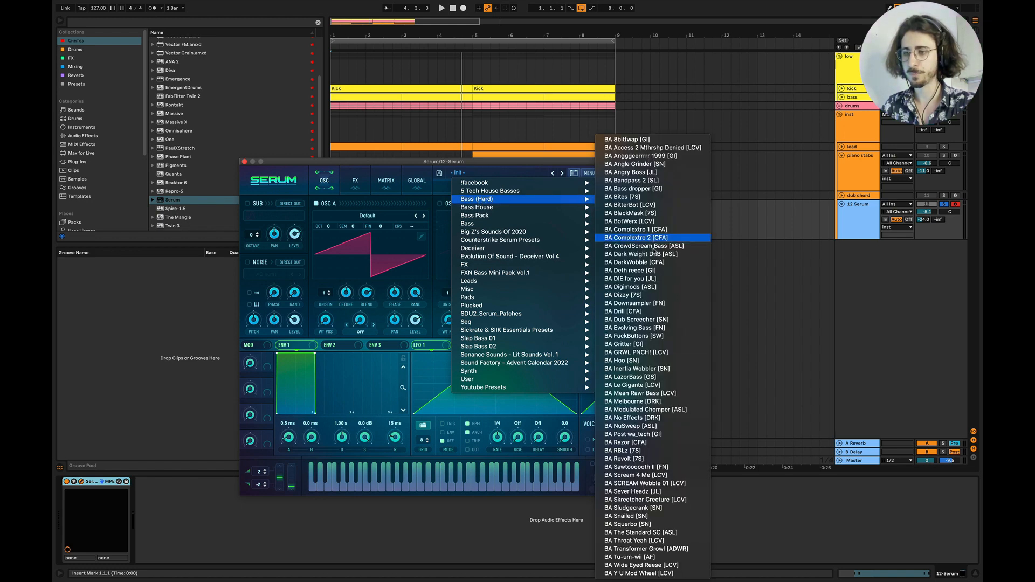
pyautogui.click(644, 320)
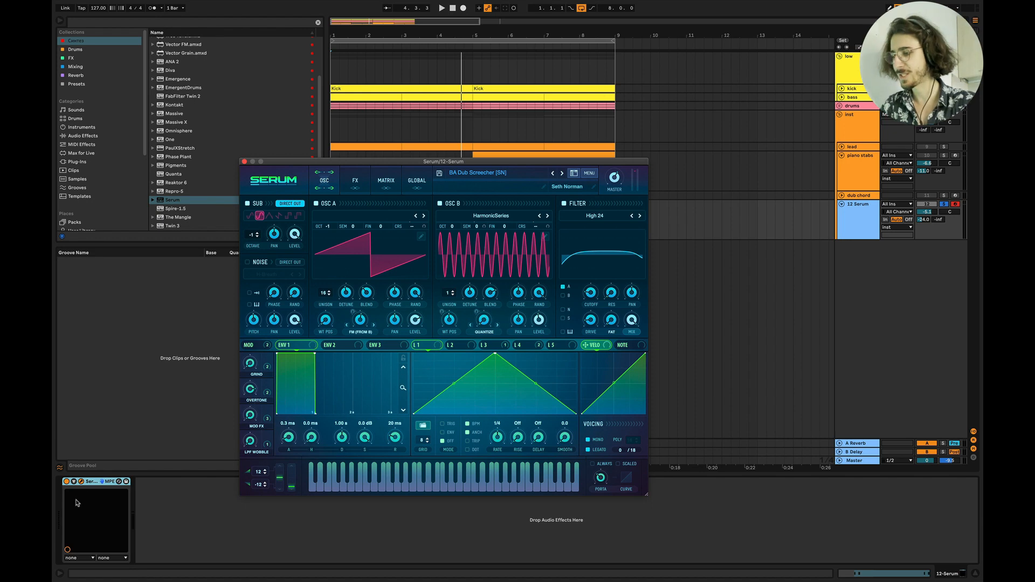
pyautogui.click(94, 484)
pyautogui.press('Delete')
# Load the BS - MID.adg rack from the Presets collection onto the empty MIDI track.
pyautogui.click(77, 84)
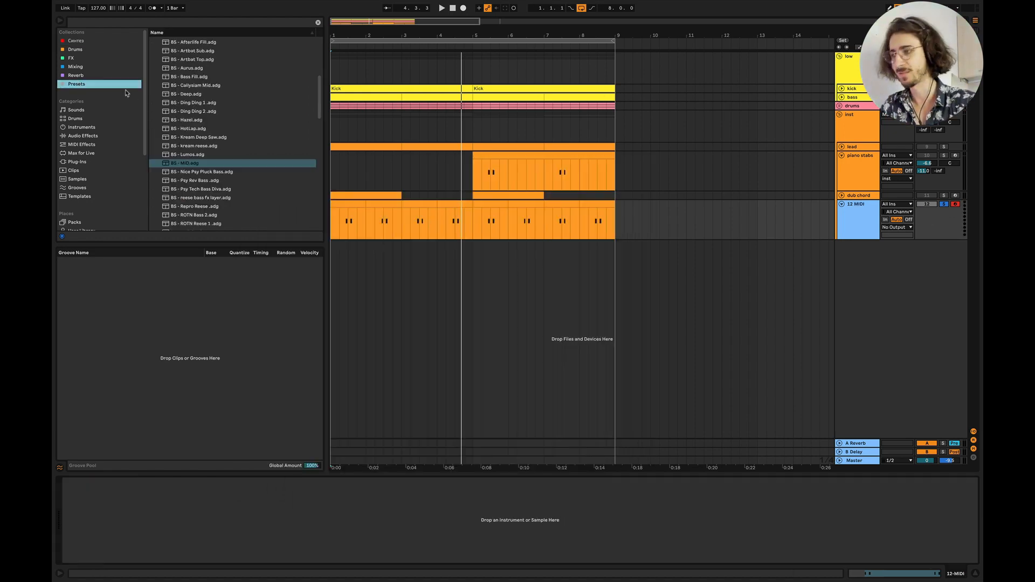
pyautogui.click(191, 165)
pyautogui.moveTo(191, 169); pyautogui.dragTo(228, 531)
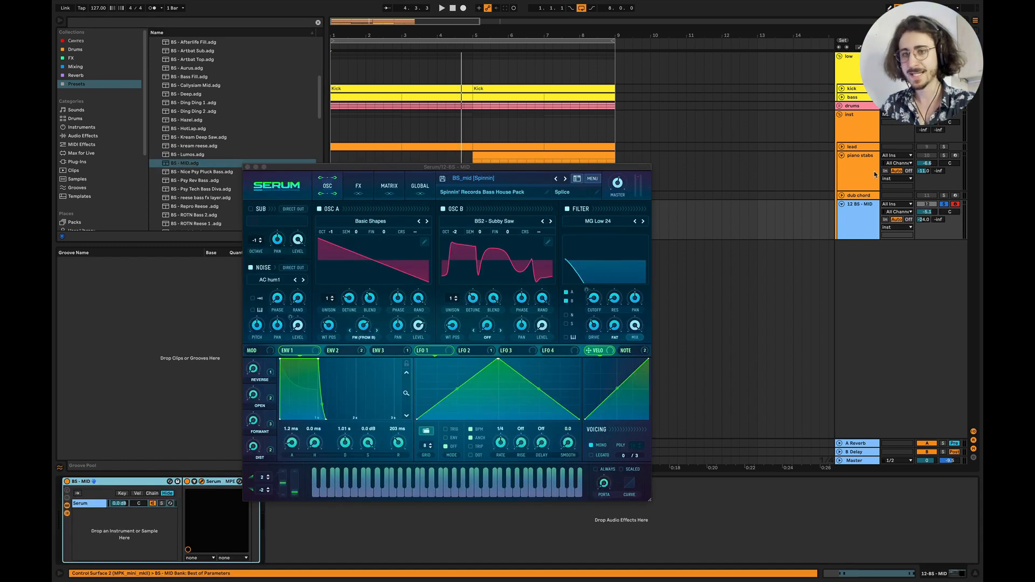
# Set the BS - MID track's A-Reverb send to -11 dB and audition bass notes in different octaves.
pyautogui.moveTo(924, 220); pyautogui.dragTo(924, 221)
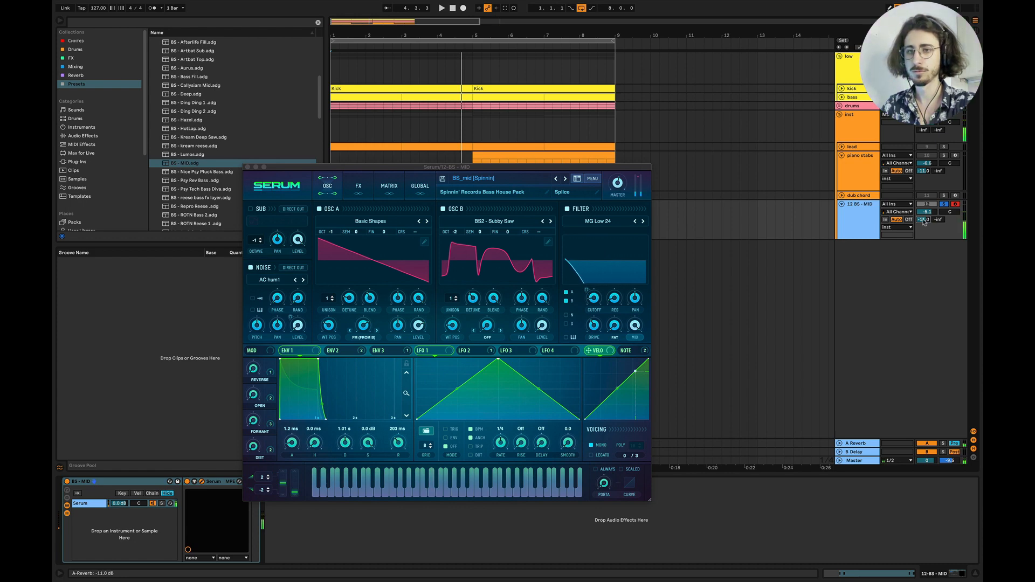
pyautogui.press('s')
pyautogui.press('x')
pyautogui.press('s')
pyautogui.press('s')
pyautogui.press('x')
pyautogui.press('s')
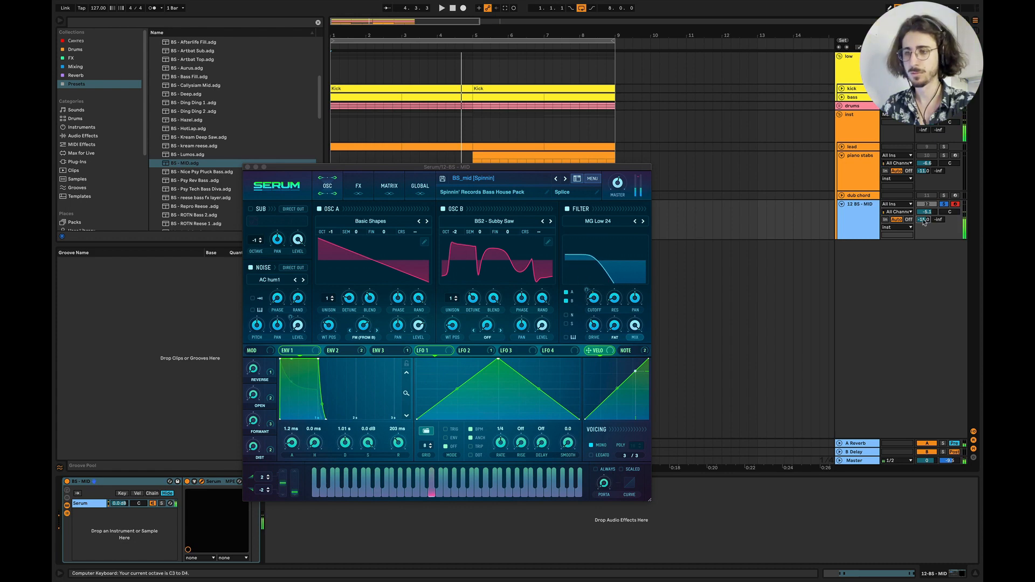
pyautogui.press('space')
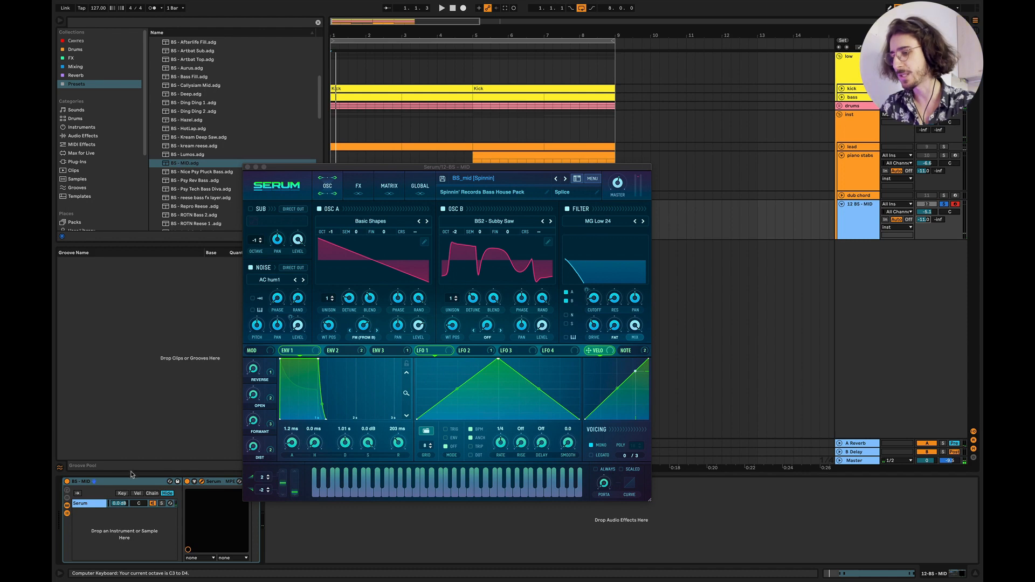
# Delete the BS - MID rack from the MIDI track.
pyautogui.click(129, 481)
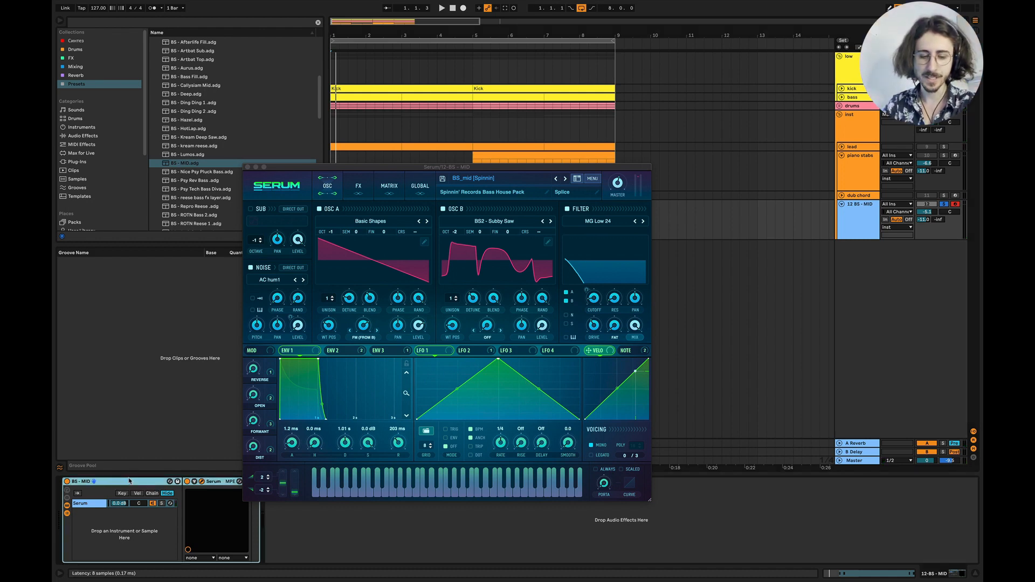
pyautogui.press('Delete')
# Load the MX - Freedom Drums Chain.adg rack from the Presets collection's Audio Effect Rack folder after the compressor on the drums group.
pyautogui.click(153, 76)
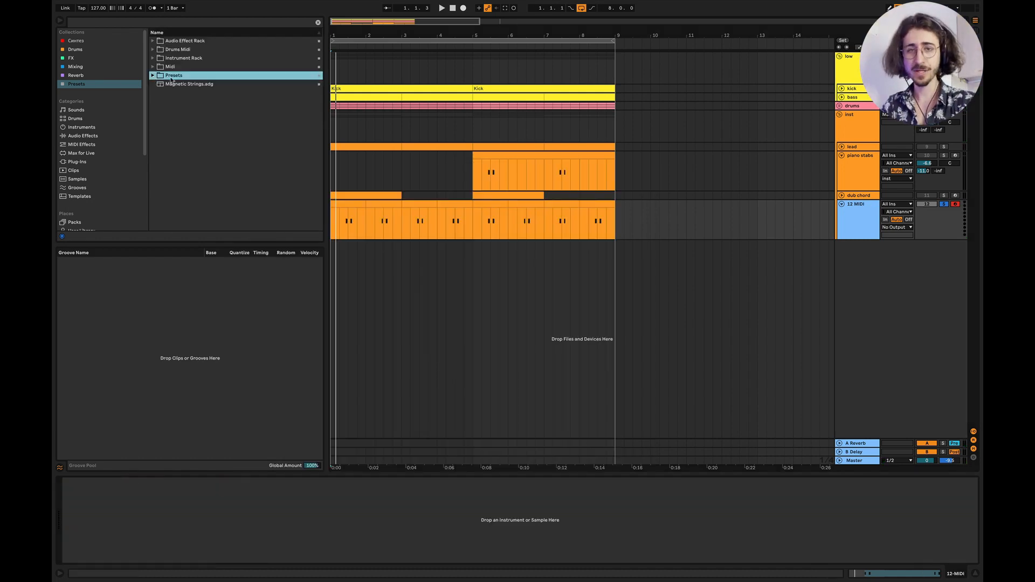
pyautogui.click(155, 41)
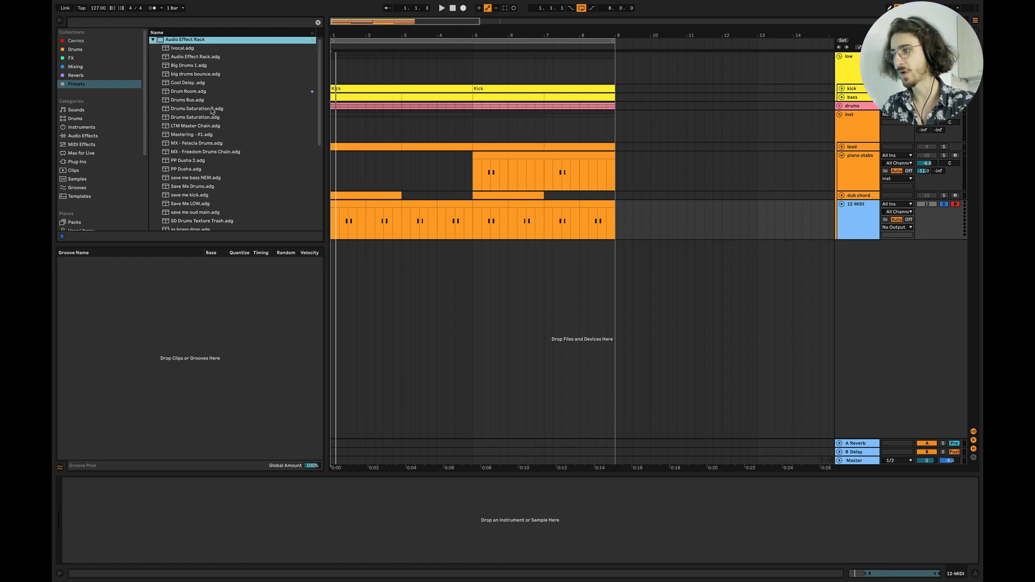
pyautogui.scroll(-5, 211, 110)
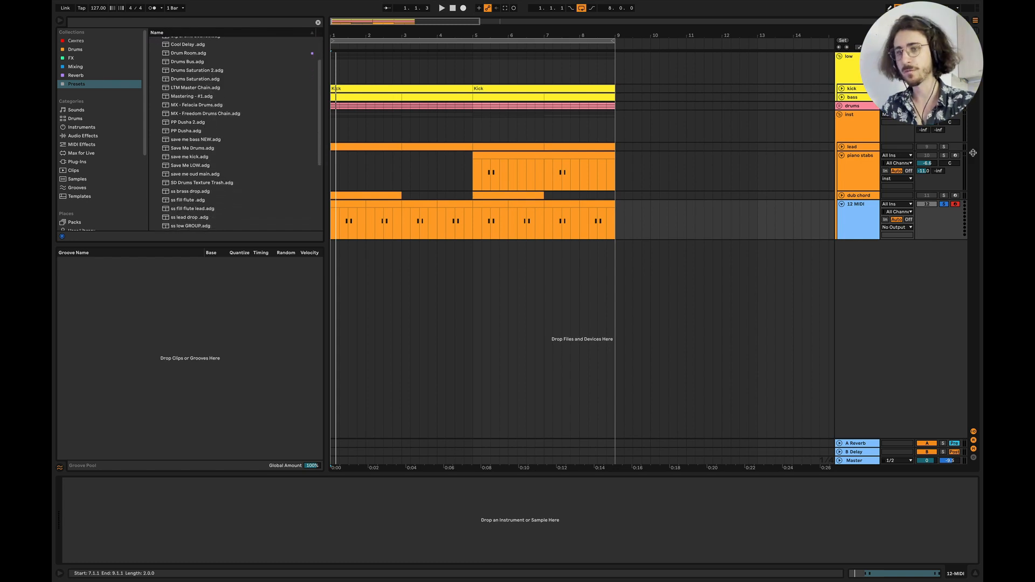
pyautogui.click(858, 107)
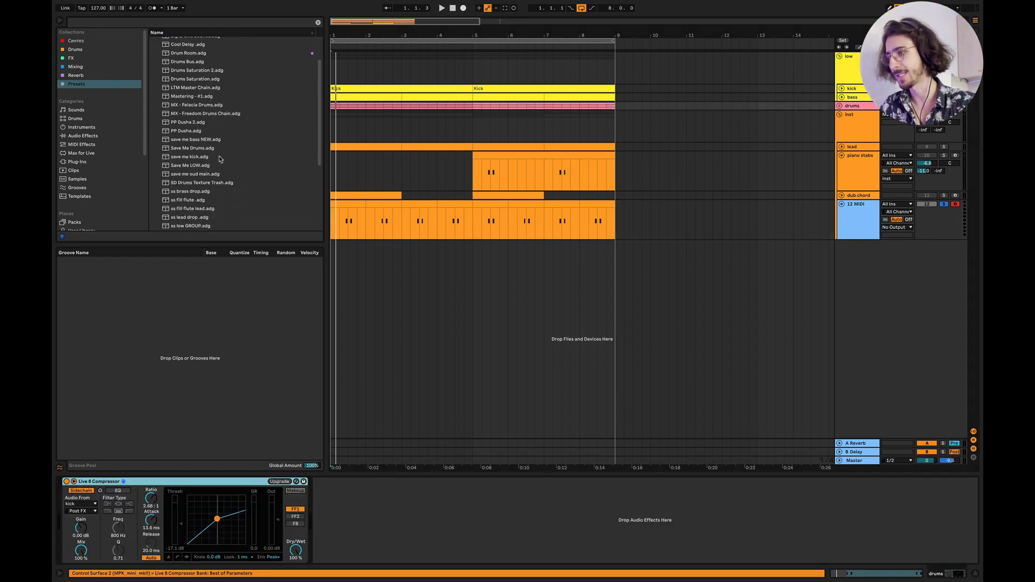
pyautogui.click(197, 114)
pyautogui.moveTo(193, 117); pyautogui.dragTo(337, 514)
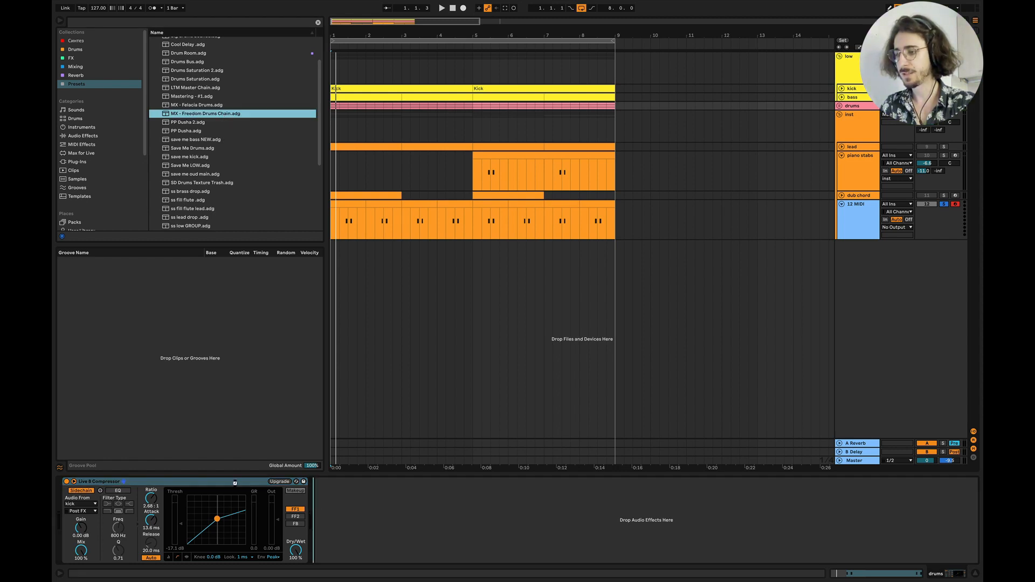
pyautogui.moveTo(233, 481); pyautogui.dragTo(234, 482)
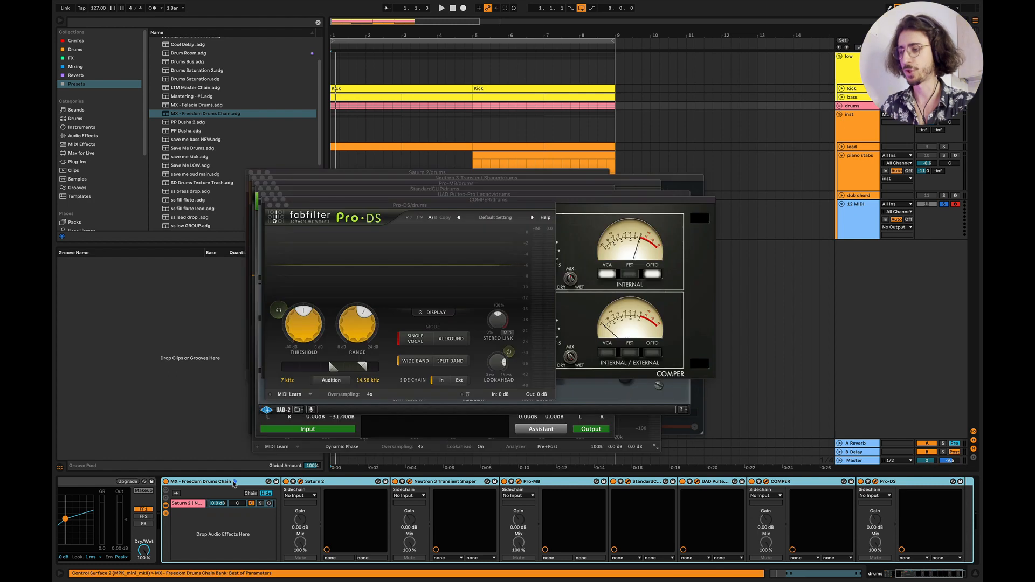
# Delete the compressor ahead of the MX - Freedom Drums Chain rack and audition the drums through the rack.
pyautogui.press('Delete')
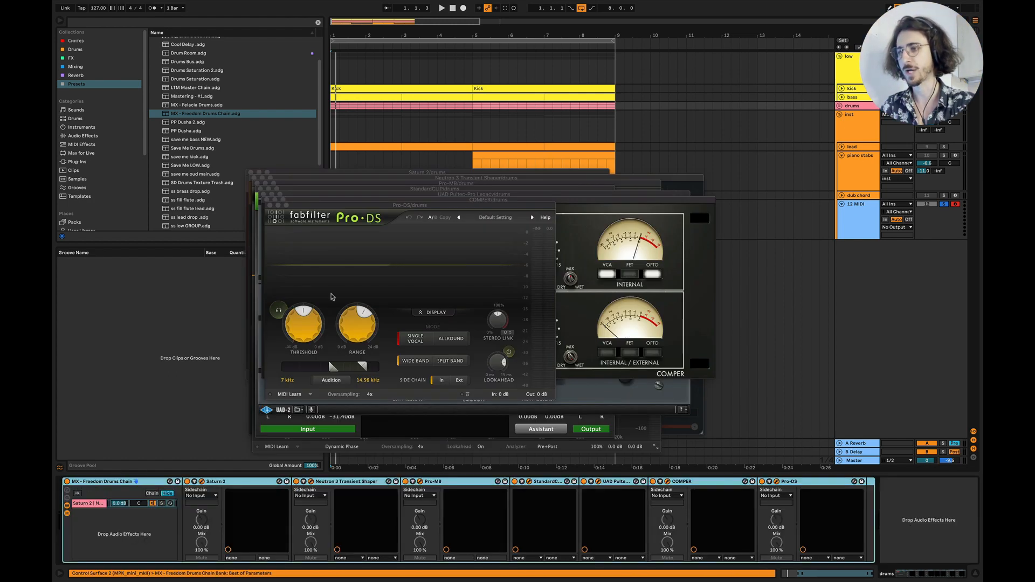
pyautogui.press('space')
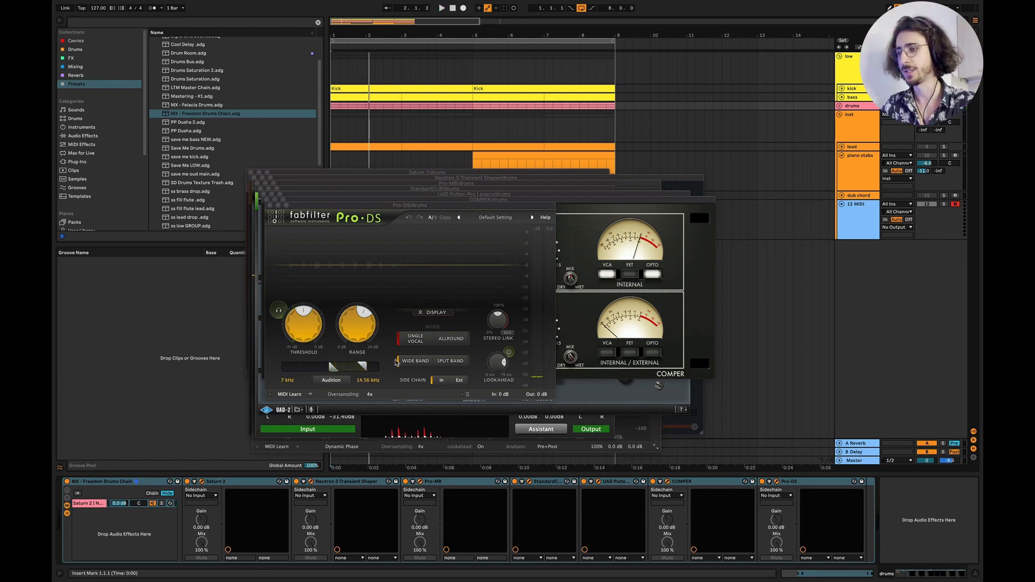
# Close all the open plug-in windows and delete the MX - Freedom Drums Chain rack from the drums group.
pyautogui.click(270, 205)
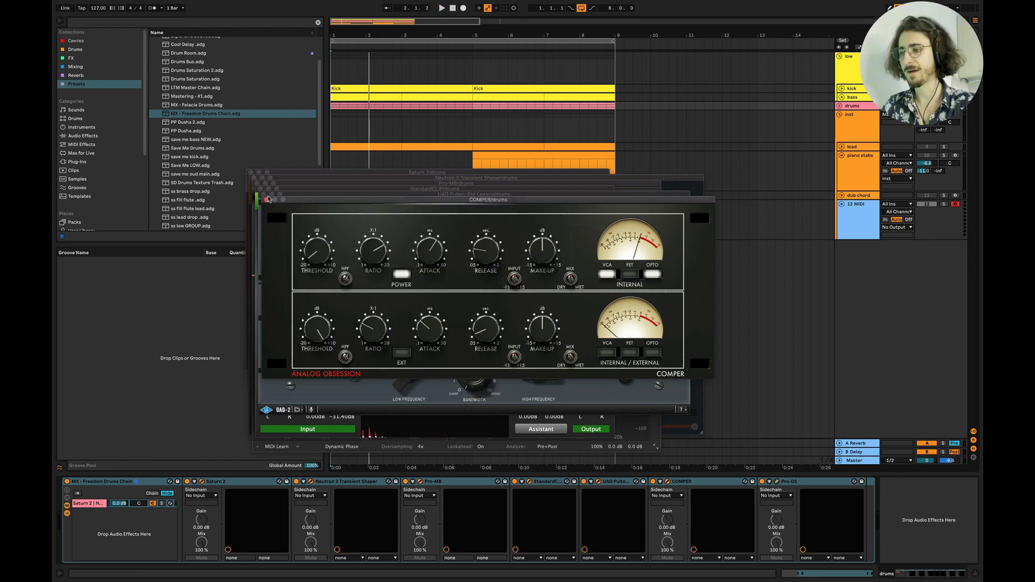
pyautogui.click(265, 200)
pyautogui.click(264, 196)
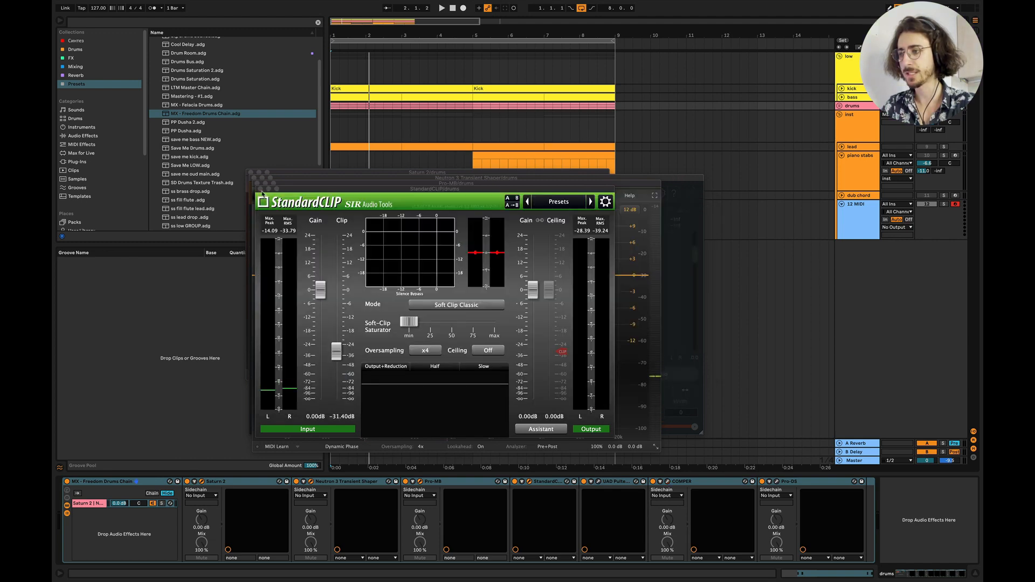
pyautogui.click(260, 191)
pyautogui.click(257, 187)
pyautogui.click(254, 178)
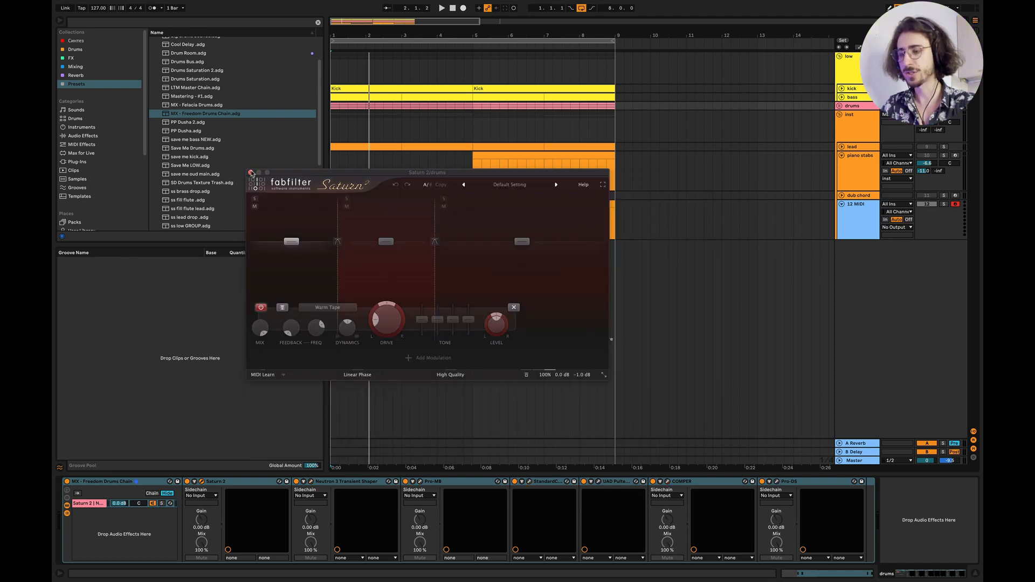
pyautogui.click(250, 173)
pyautogui.click(121, 478)
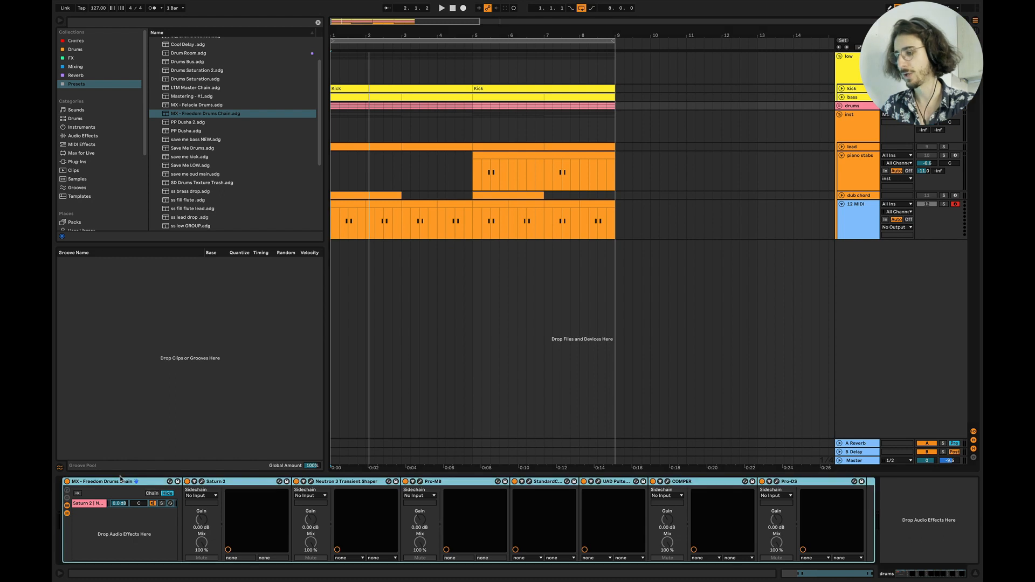
pyautogui.press('Delete')
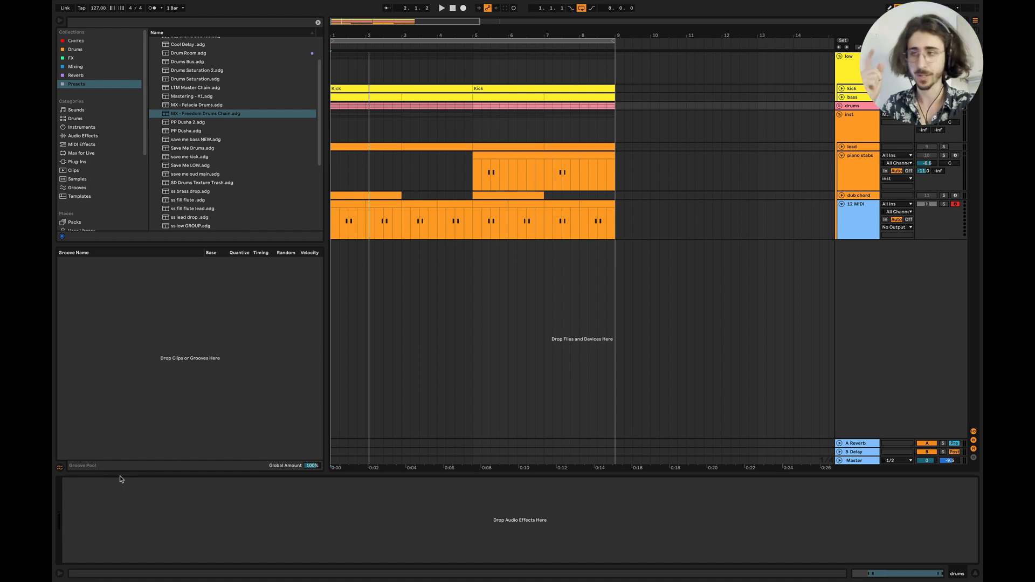
# Delete the 12 MIDI track and insert a new audio track below the dub chord track.
pyautogui.click(856, 234)
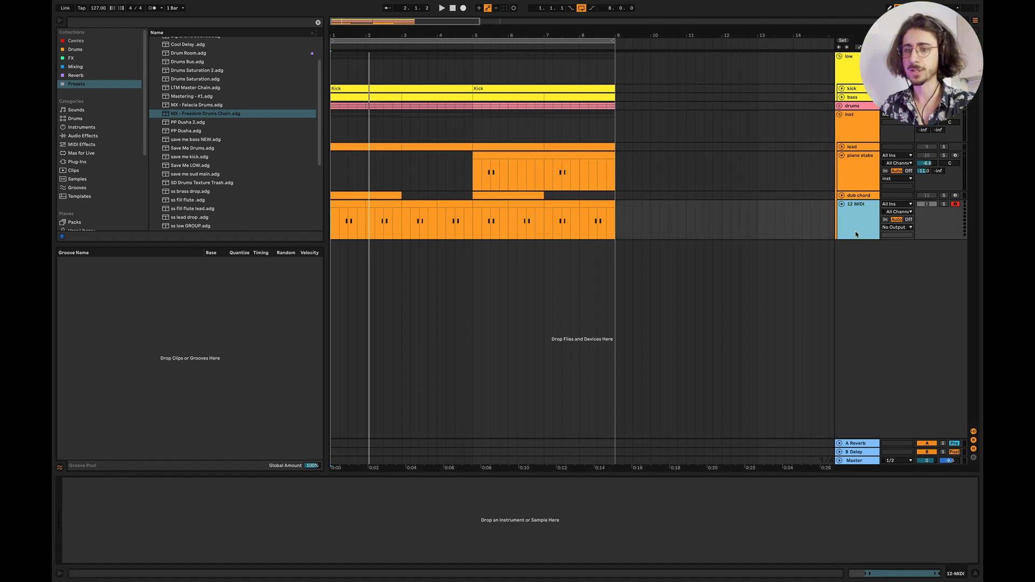
pyautogui.press('Delete')
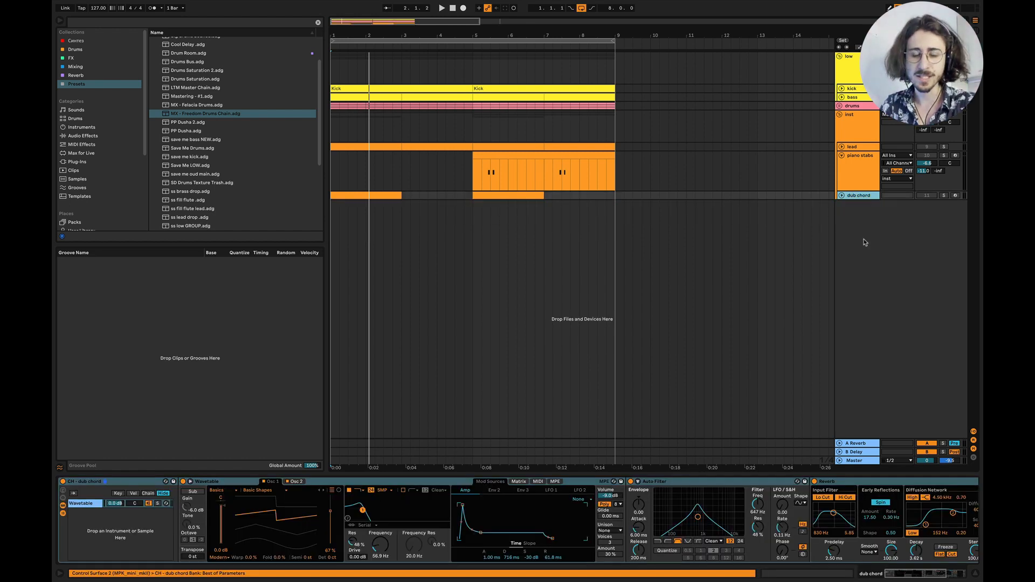
pyautogui.rightClick(860, 197)
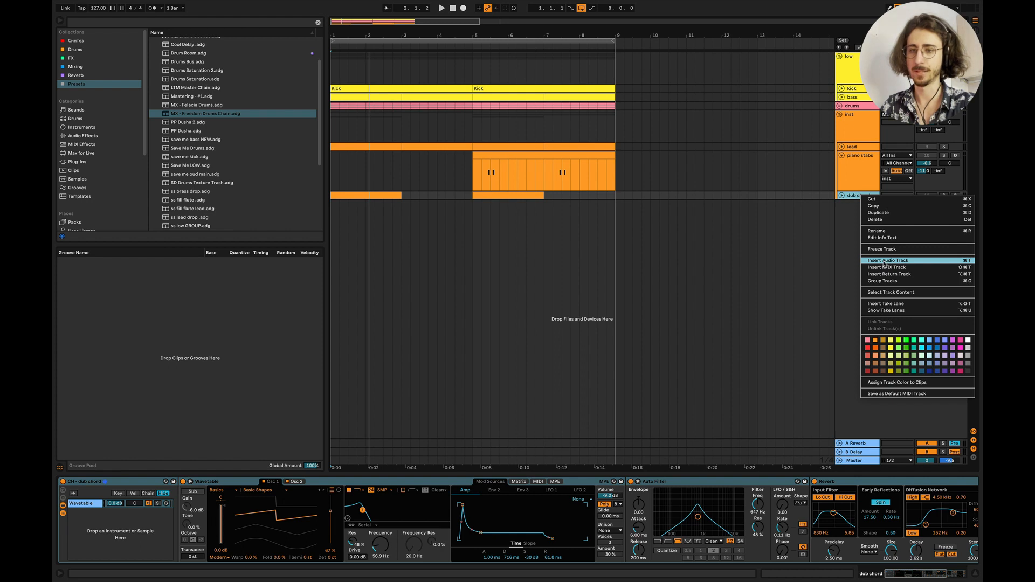
pyautogui.click(884, 261)
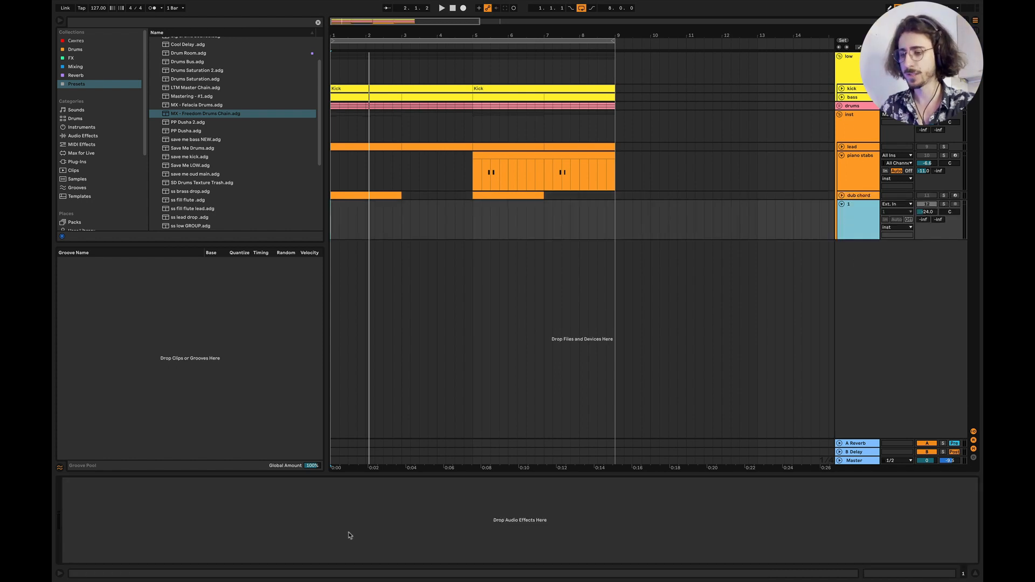
# Load EQ Eight from the Mixing collection onto the new audio track.
pyautogui.scroll(3, 220, 127)
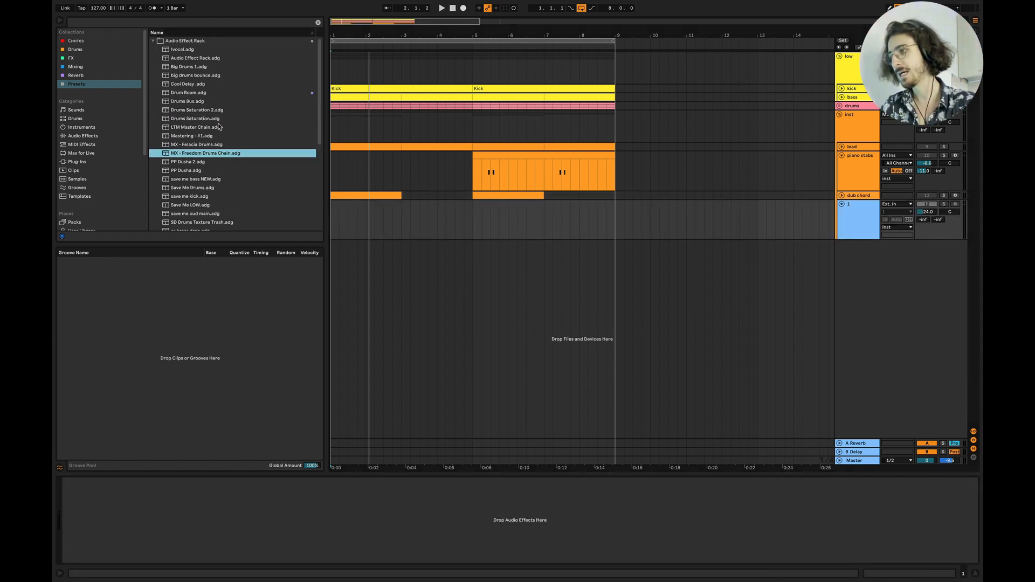
pyautogui.click(90, 65)
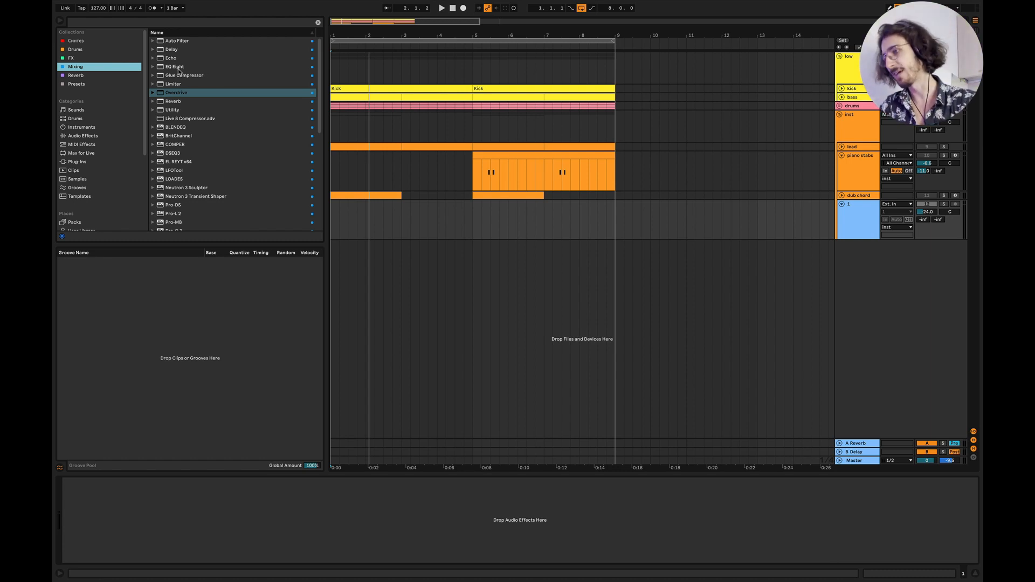
pyautogui.moveTo(172, 69); pyautogui.dragTo(237, 504)
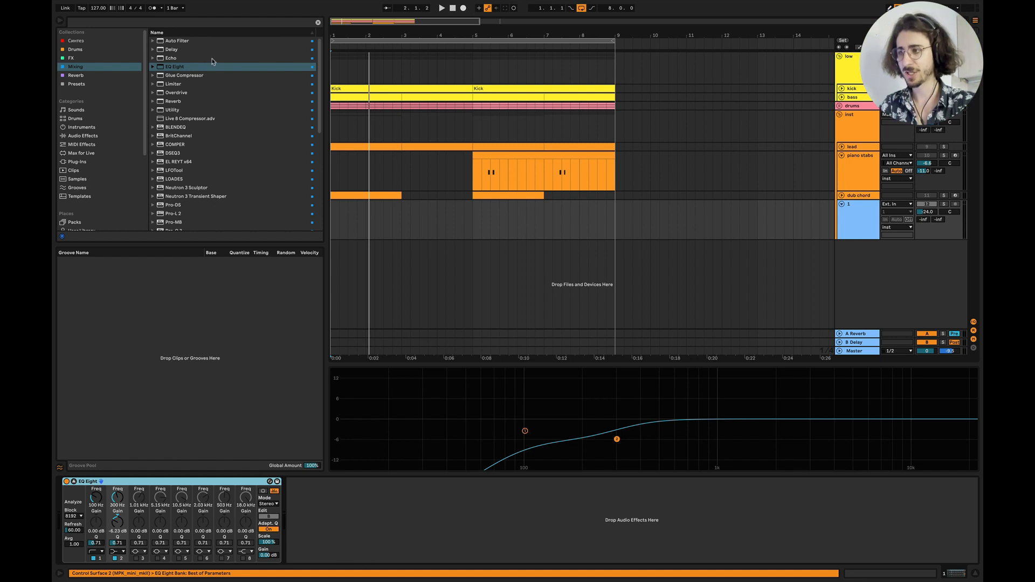
# Add EQ Eight to the low group and delete Saturn 2 from that group.
pyautogui.moveTo(195, 68); pyautogui.dragTo(369, 160)
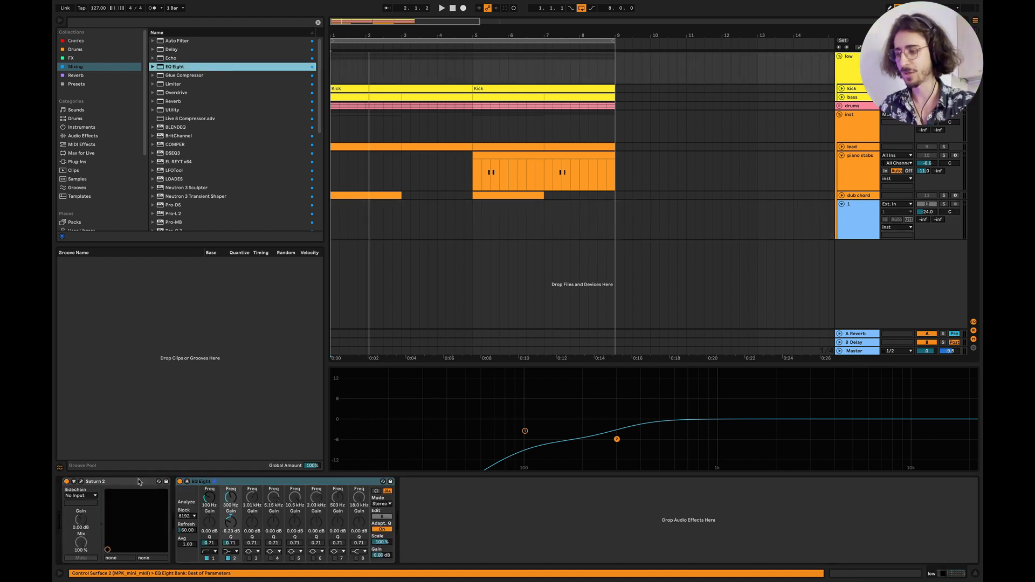
pyautogui.click(139, 482)
pyautogui.press('Delete')
# Save the new audio track with its EQ Eight as the default audio track, overwriting the existing default.
pyautogui.click(839, 231)
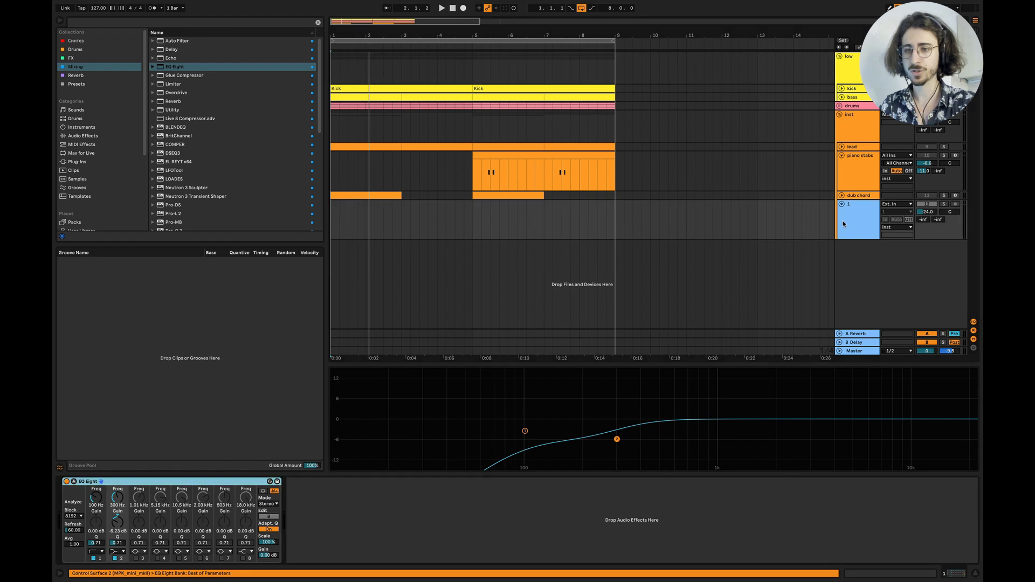
pyautogui.rightClick(845, 223)
pyautogui.click(848, 219)
pyautogui.rightClick(849, 219)
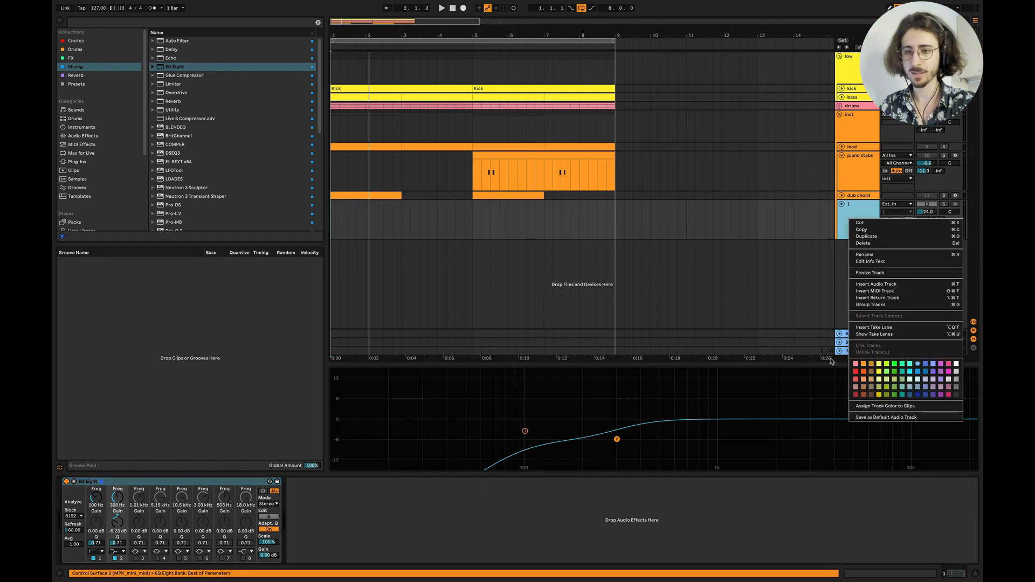
pyautogui.click(871, 418)
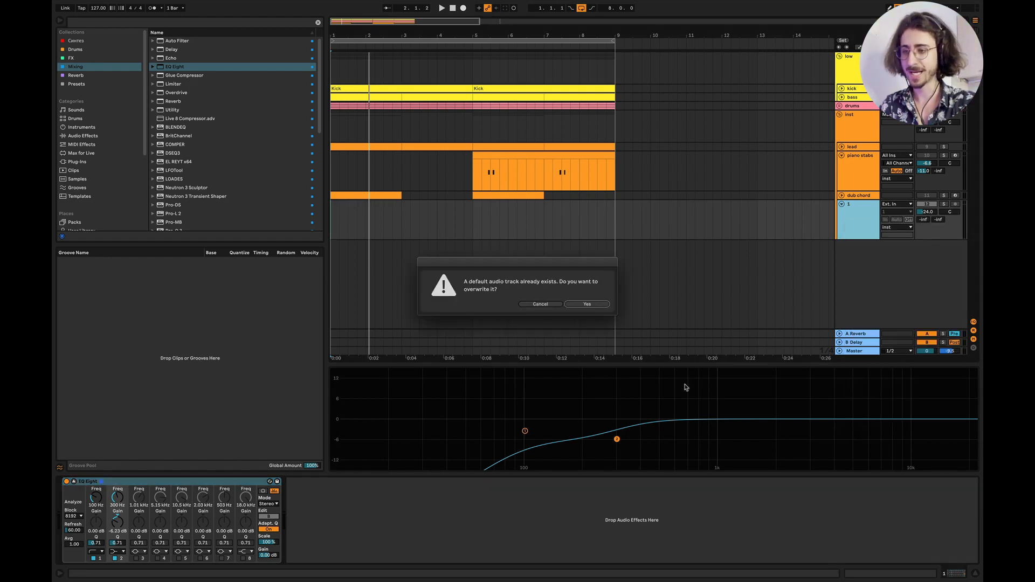
pyautogui.click(595, 304)
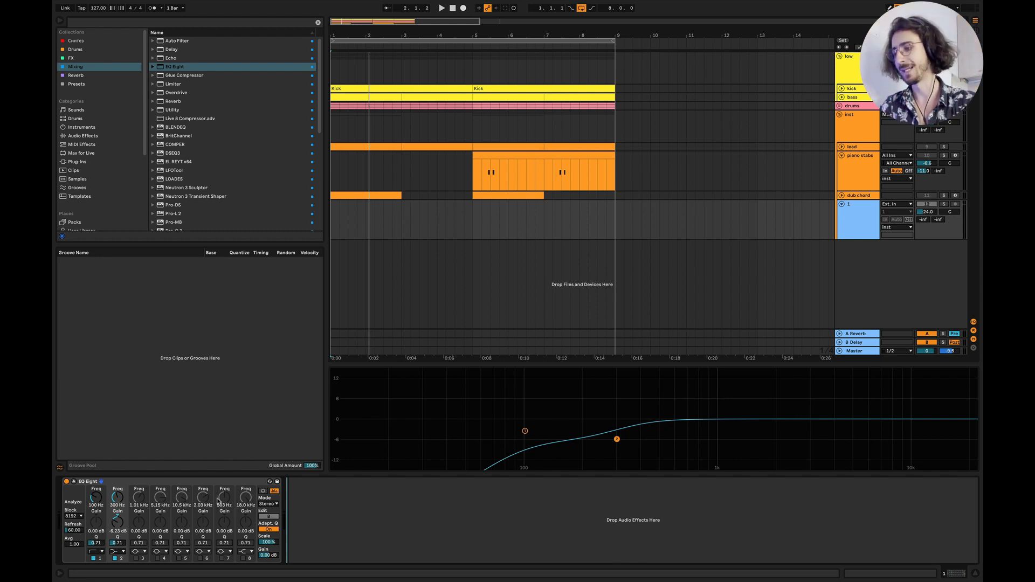
# Delete EQ Eight from the audio track and load a fresh EQ Eight from the Mixing collection.
pyautogui.click(209, 487)
pyautogui.press('Delete')
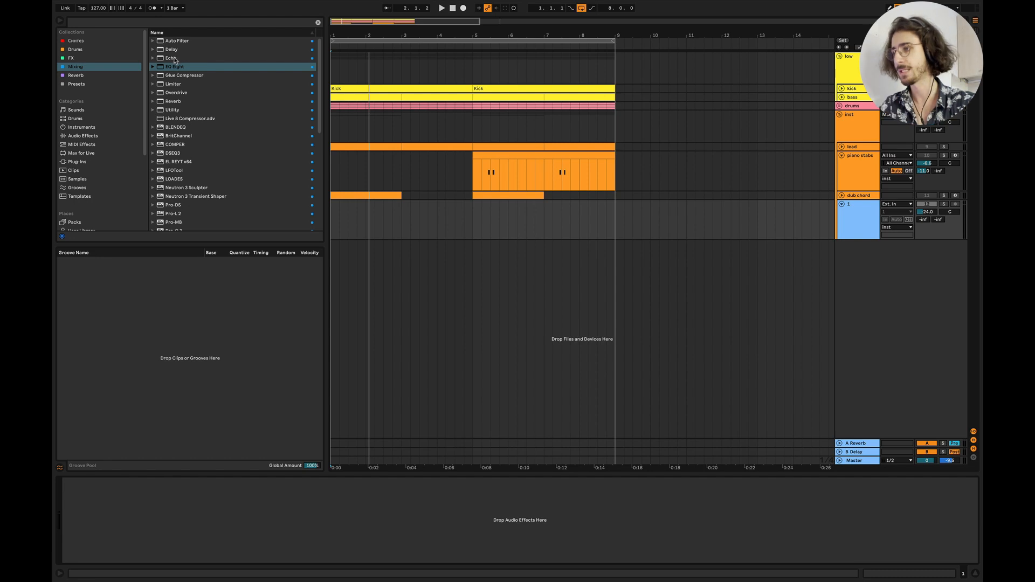
pyautogui.moveTo(172, 67); pyautogui.dragTo(208, 510)
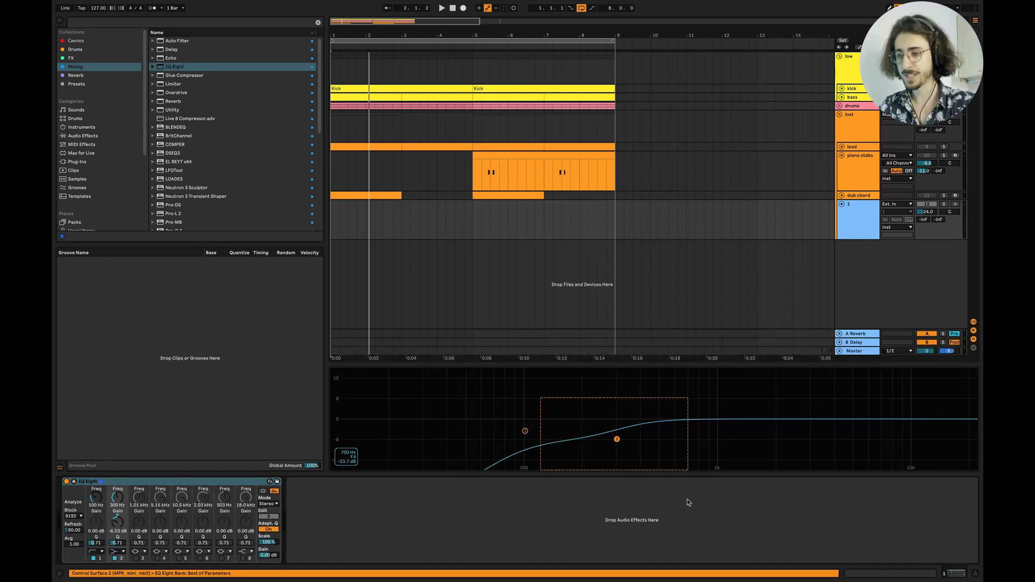
# Toggle EQ Eight's bands 1 and 2 off and on, and shift band 2 to 293 Hz.
pyautogui.click(94, 559)
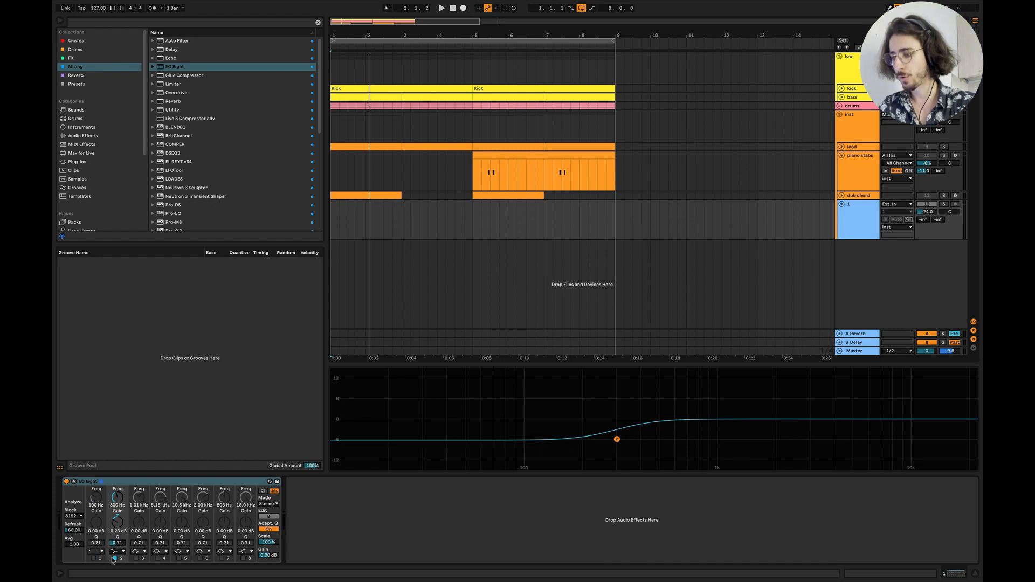
pyautogui.click(114, 559)
pyautogui.click(94, 559)
pyautogui.click(115, 558)
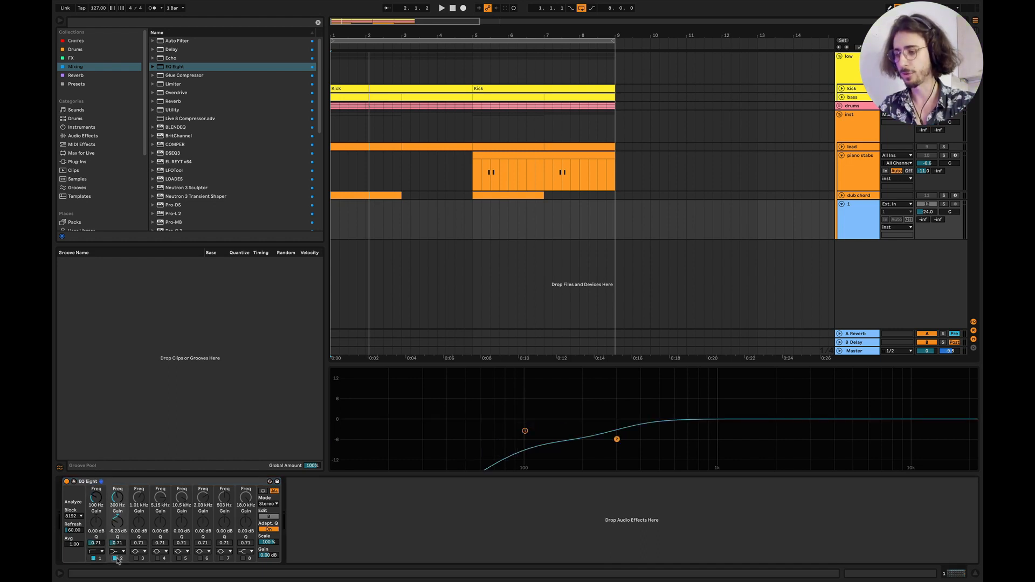
pyautogui.moveTo(616, 439)
pyautogui.mouseDown()
pyautogui.moveTo(448, 427)
pyautogui.moveTo(549, 421)
pyautogui.moveTo(581, 440)
pyautogui.moveTo(624, 439)
pyautogui.moveTo(615, 438)
pyautogui.mouseUp()
# Delete EQ Eight from the audio track and remove both the audio track and the 13 MIDI track.
pyautogui.click(193, 482)
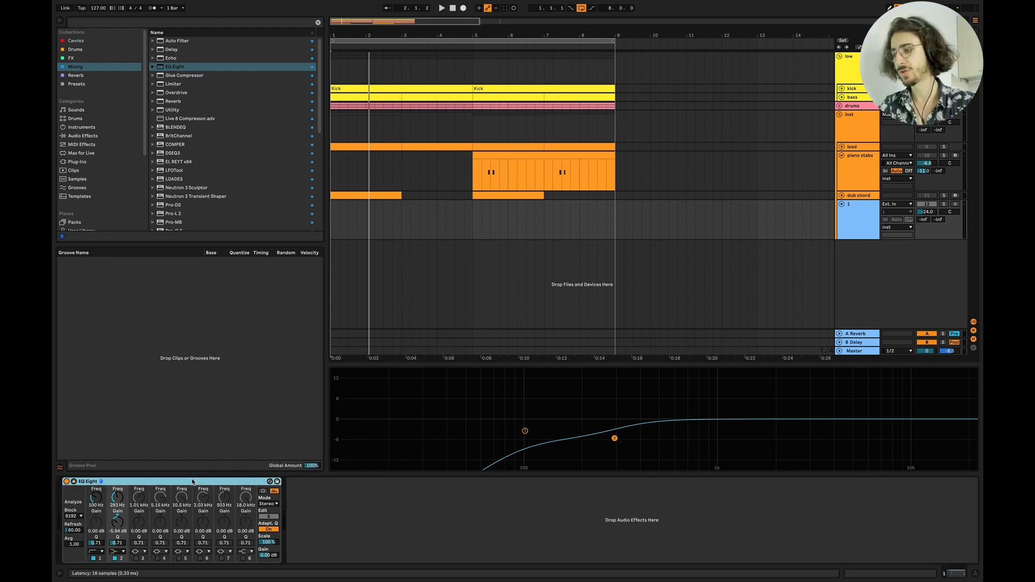
pyautogui.press('Delete')
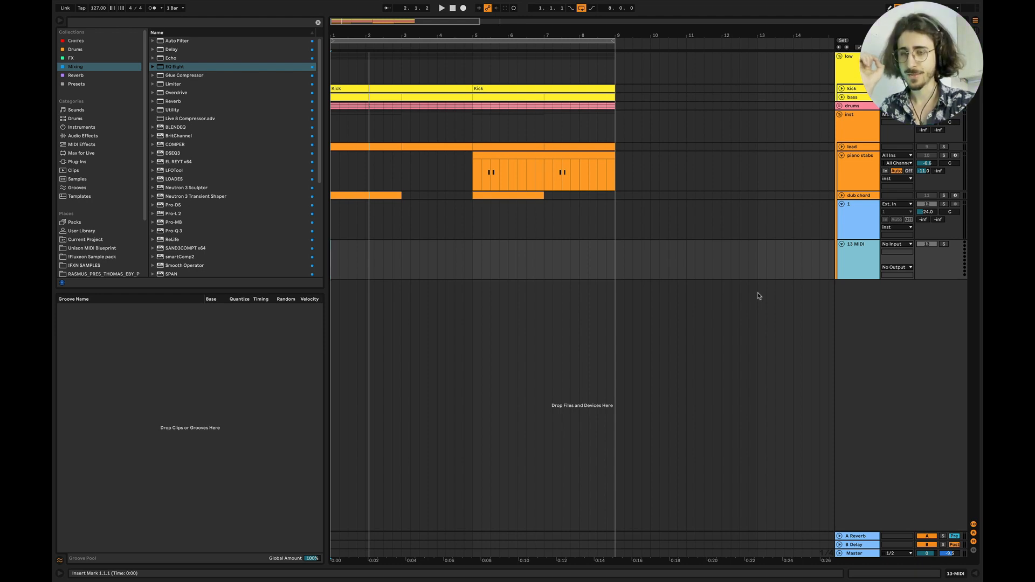
pyautogui.click(852, 225)
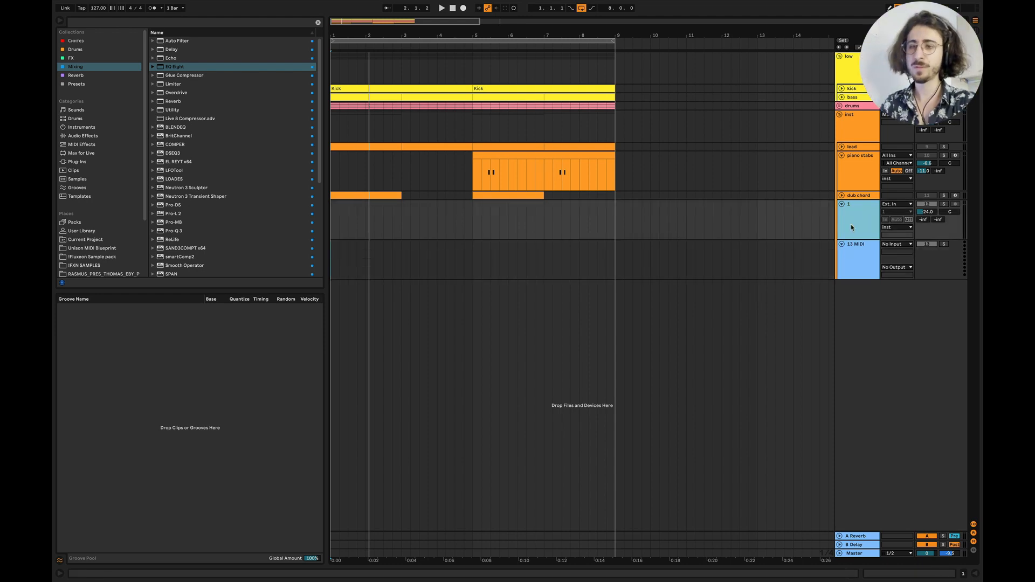
pyautogui.keyDown('shift'); pyautogui.click(855, 256); pyautogui.keyUp('shift')
pyautogui.press('Delete')
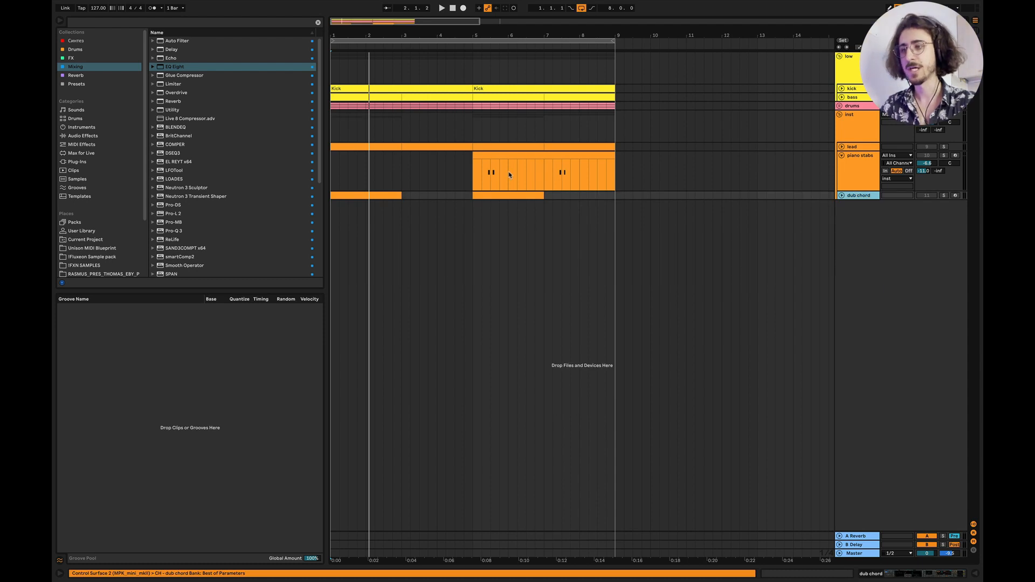
# Copy the piano stabs clip from bar 5 to bar 1 so it also covers the first four bars.
pyautogui.click(500, 154)
pyautogui.moveTo(500, 154); pyautogui.dragTo(357, 153)
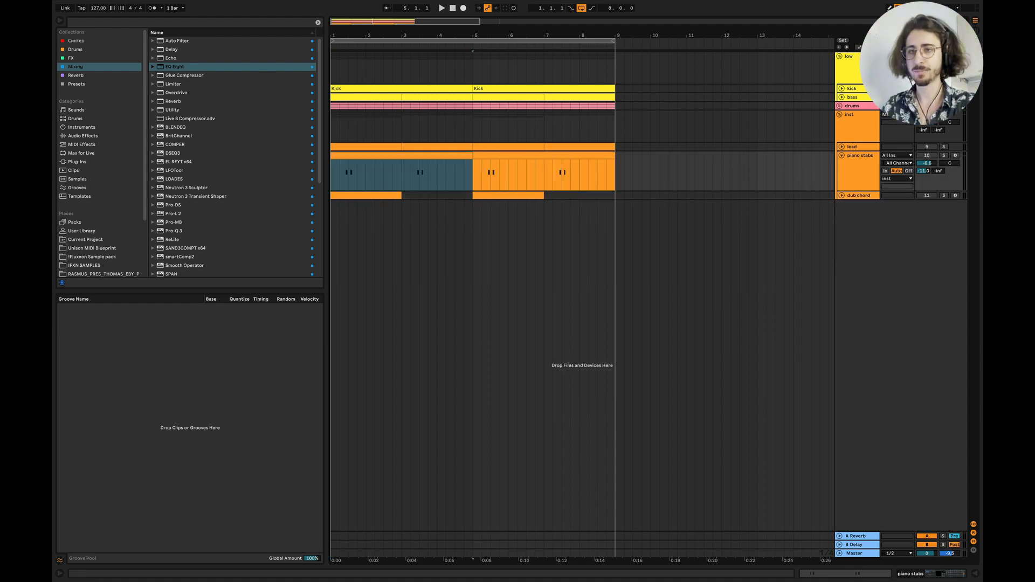
pyautogui.click(334, 128)
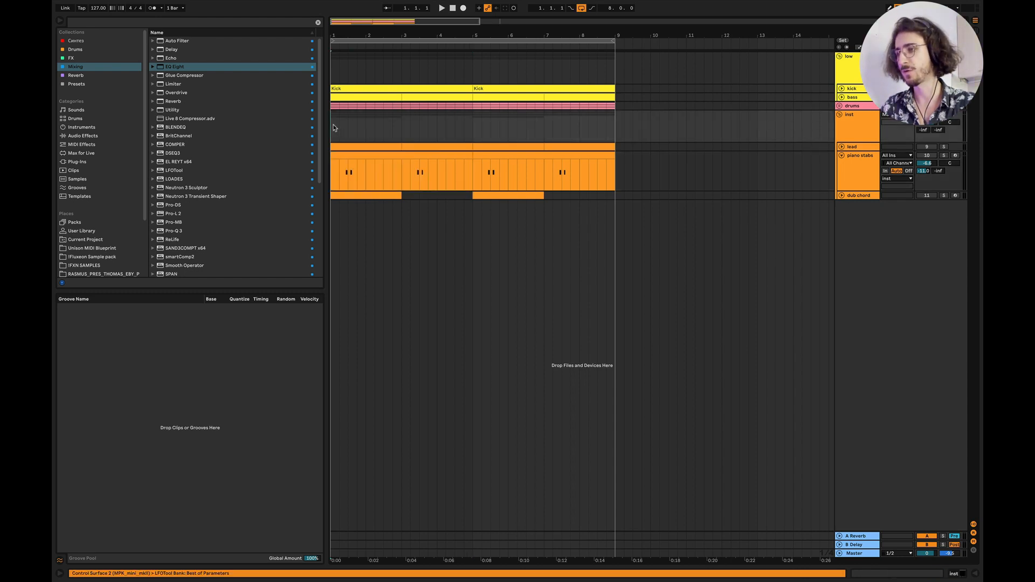
# Fold the low group and the piano stabs track, keeping the inst group unfolded.
pyautogui.click(839, 114)
pyautogui.click(839, 56)
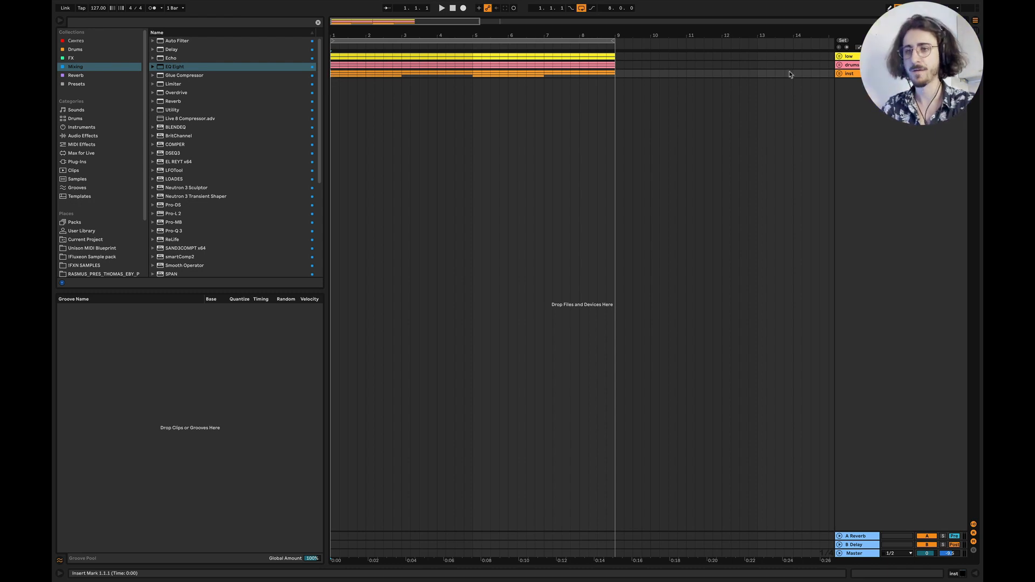
pyautogui.click(839, 73)
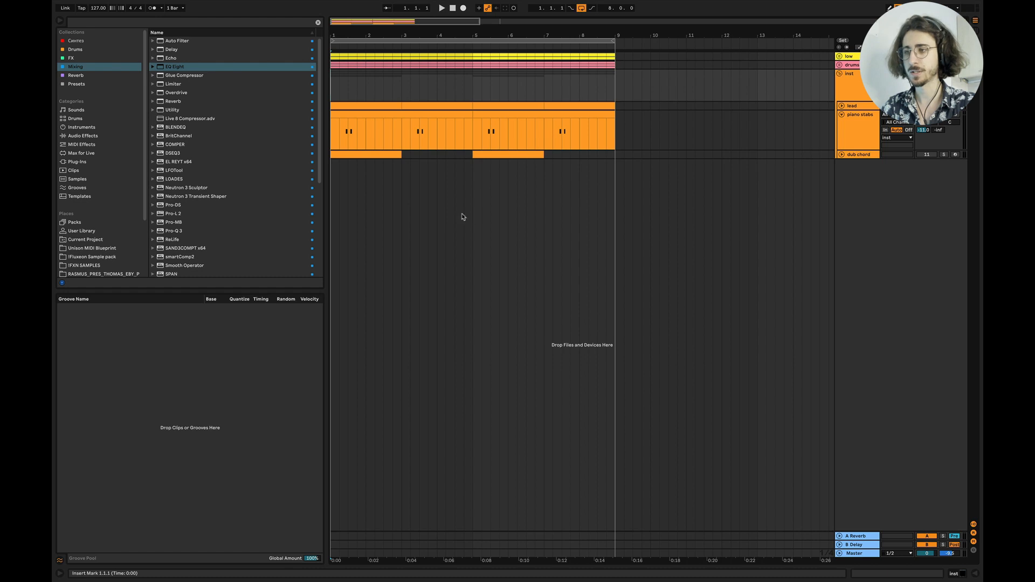
pyautogui.click(842, 106)
pyautogui.click(852, 107)
pyautogui.click(857, 115)
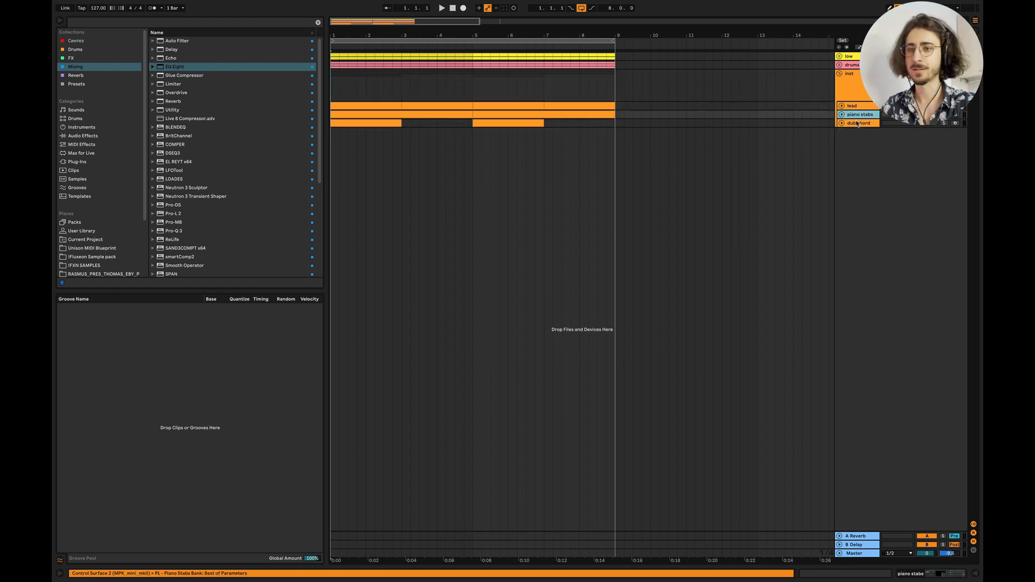
pyautogui.click(857, 124)
# Play the loop from bar 1 and show the low group's device chain.
pyautogui.click(849, 73)
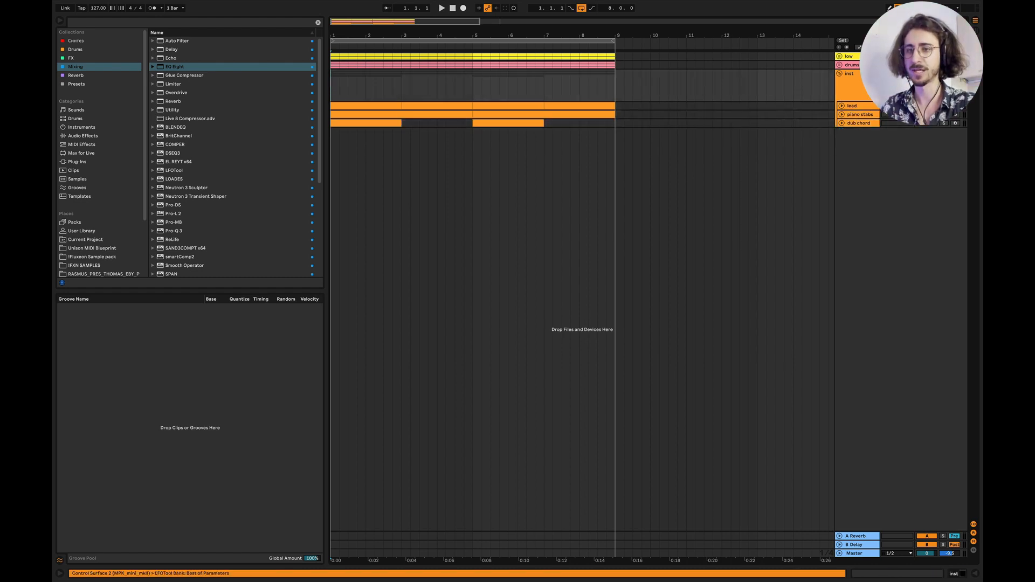
pyautogui.press('space')
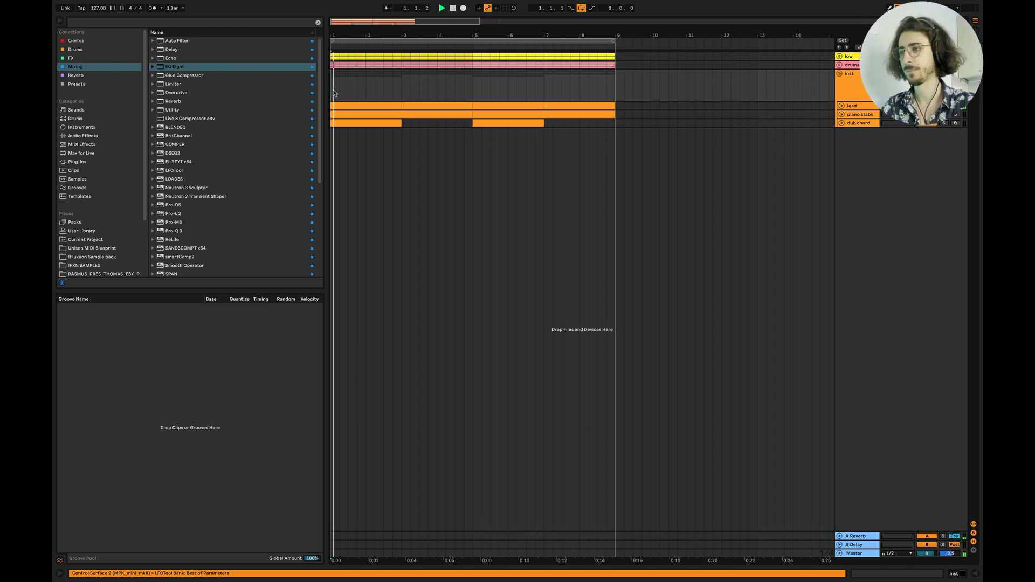
pyautogui.doubleClick(855, 56)
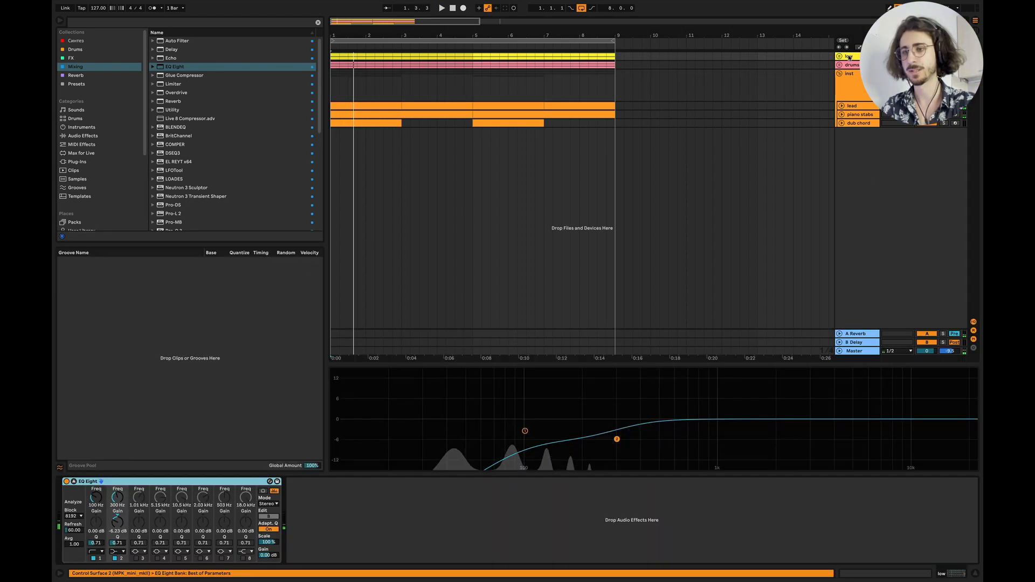
# Delete EQ Eight from the low group and play the loop from bar 1.
pyautogui.press('Delete')
pyautogui.press('space')
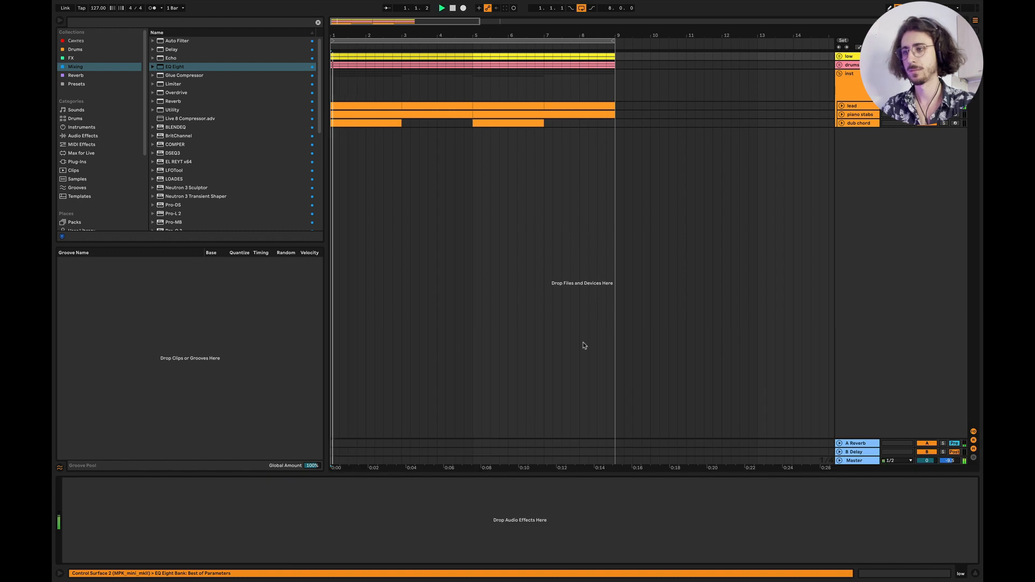
# Unfold the lead track and set the VCF1 frequency in its Diva synth to 114.72, closing the plug-in window.
pyautogui.click(843, 107)
pyautogui.click(846, 110)
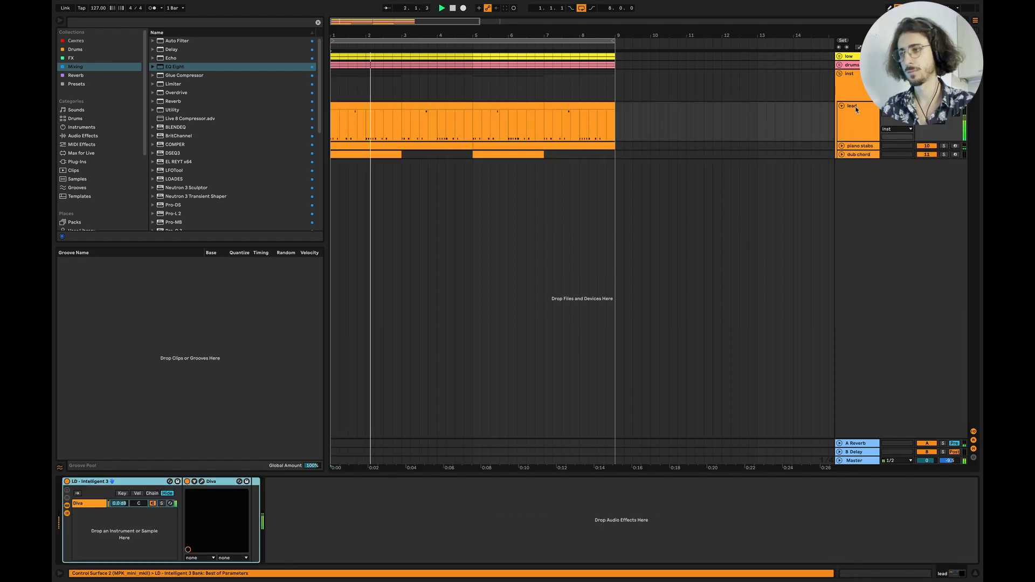
pyautogui.click(203, 483)
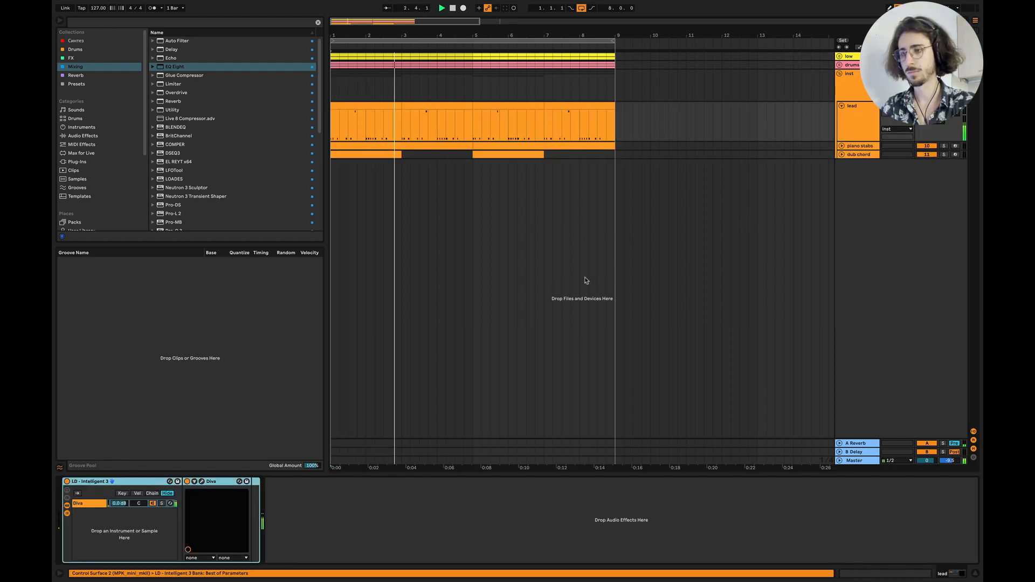
pyautogui.moveTo(567, 275); pyautogui.dragTo(566, 241)
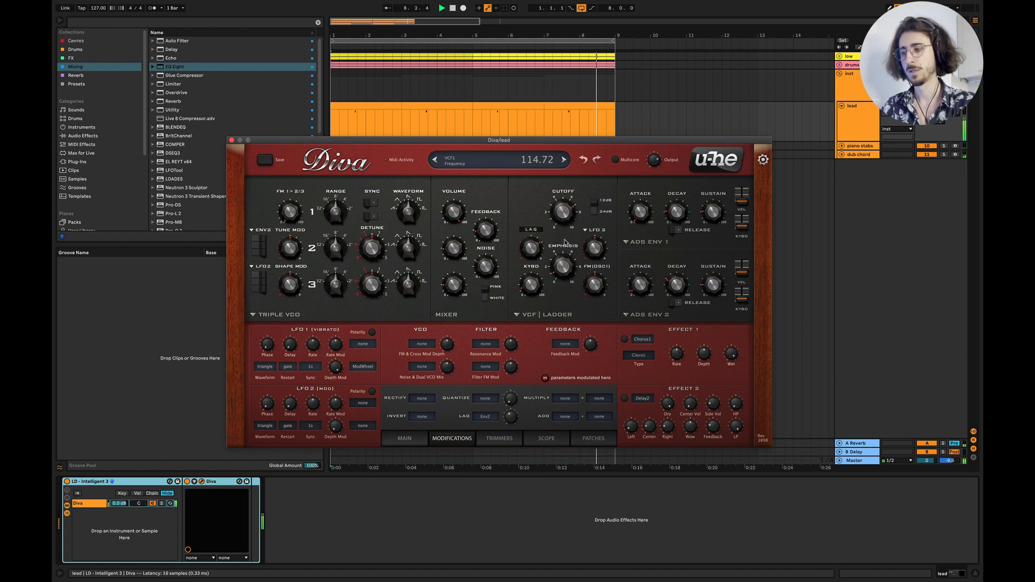
pyautogui.click(232, 140)
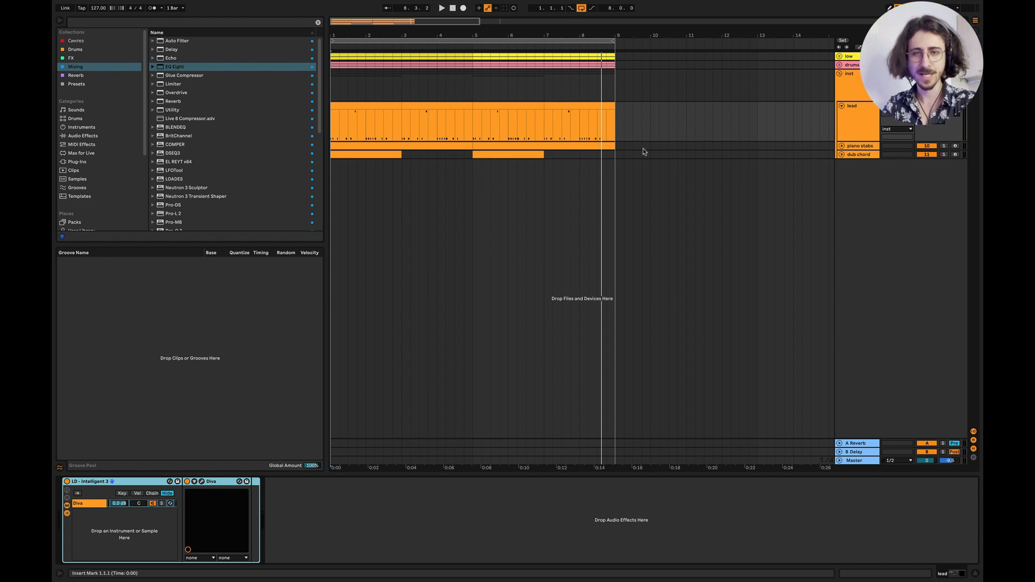
# Solo and unfold the dub chord track, and audition its chord from near the end of bar 6.
pyautogui.click(944, 154)
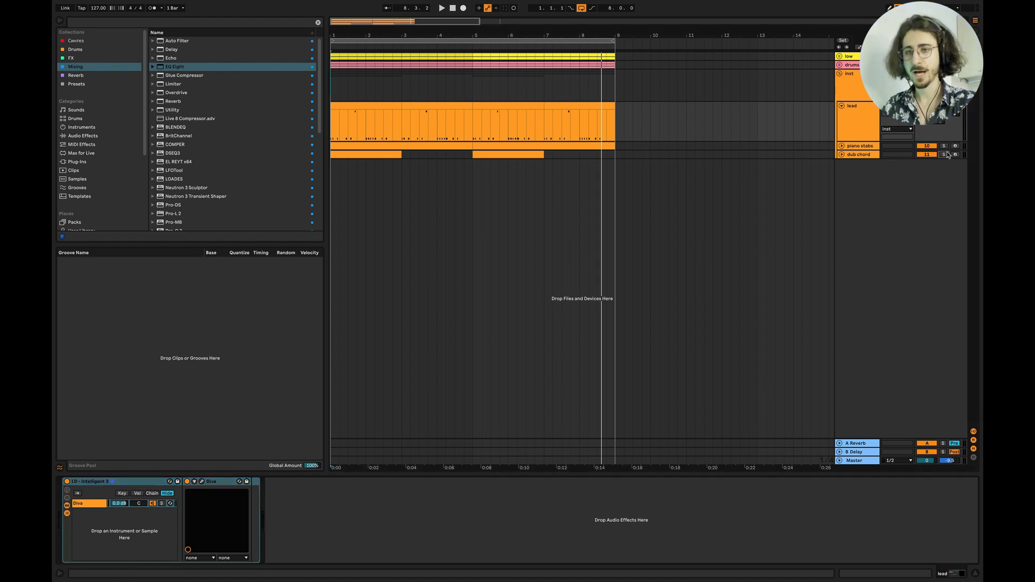
pyautogui.click(841, 154)
pyautogui.click(535, 181)
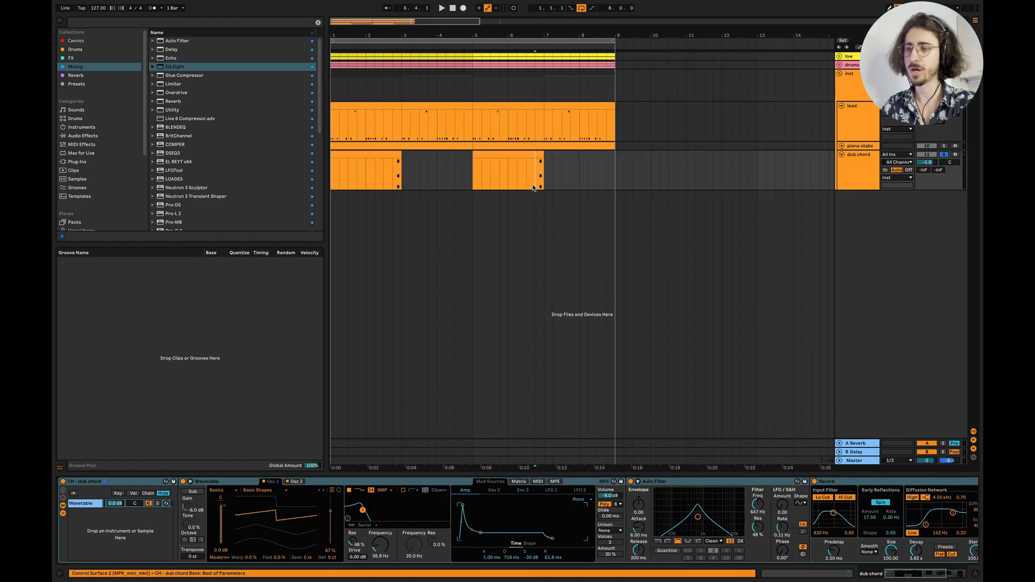
pyautogui.press('space')
pyautogui.press('space')
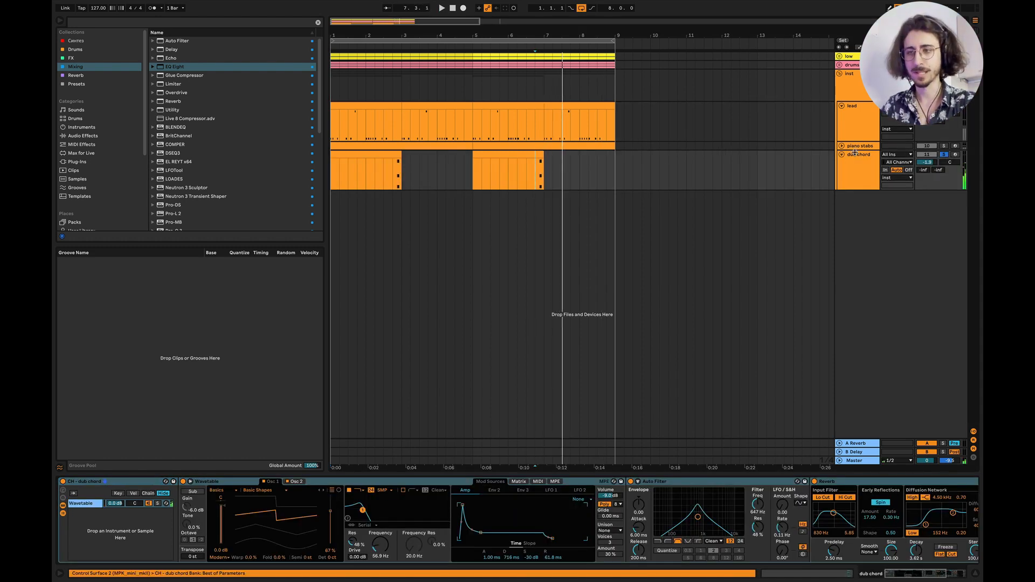
# Unfold and solo the piano stabs track, and audition its clip from bar 5.
pyautogui.click(841, 145)
pyautogui.click(944, 146)
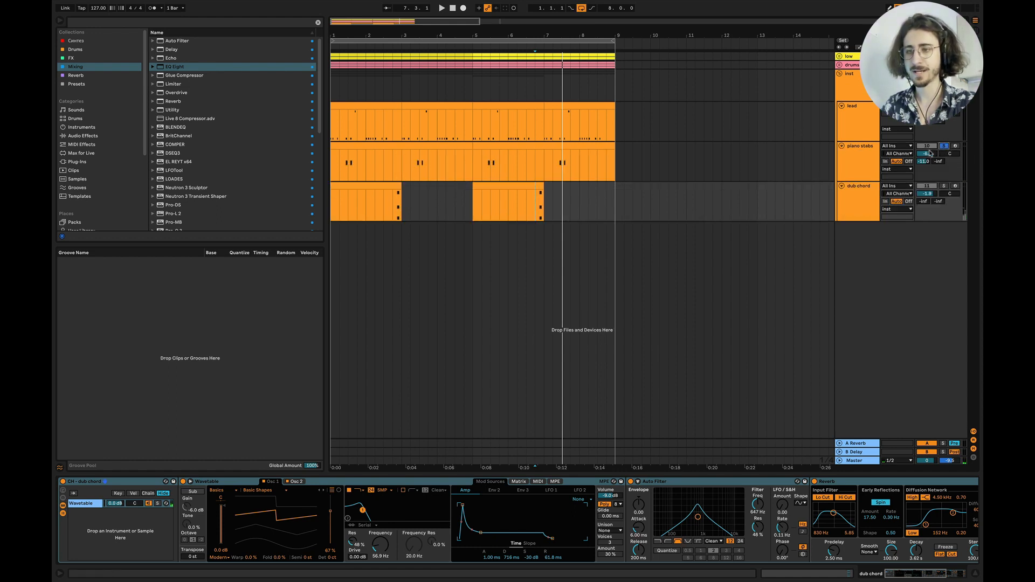
pyautogui.click(484, 177)
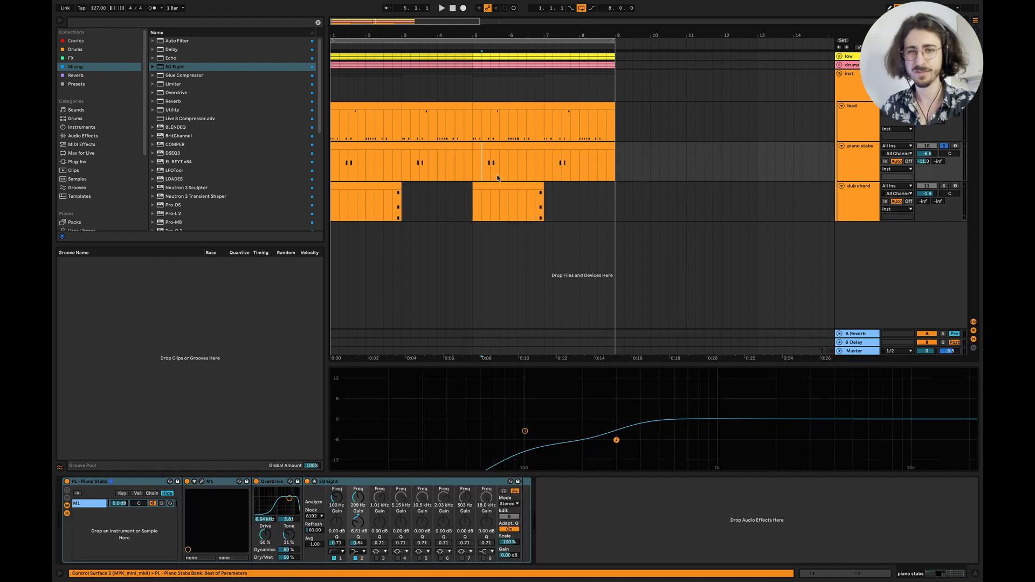
pyautogui.press('space')
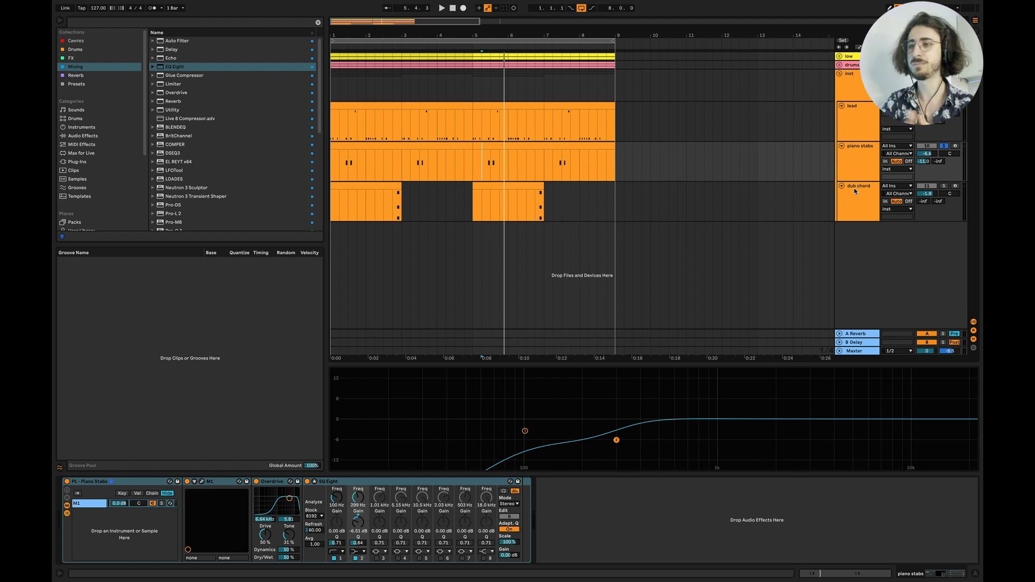
# Unfold the low group's bass track, take the piano stabs out of solo, and audition the bass from bar 1.
pyautogui.click(839, 56)
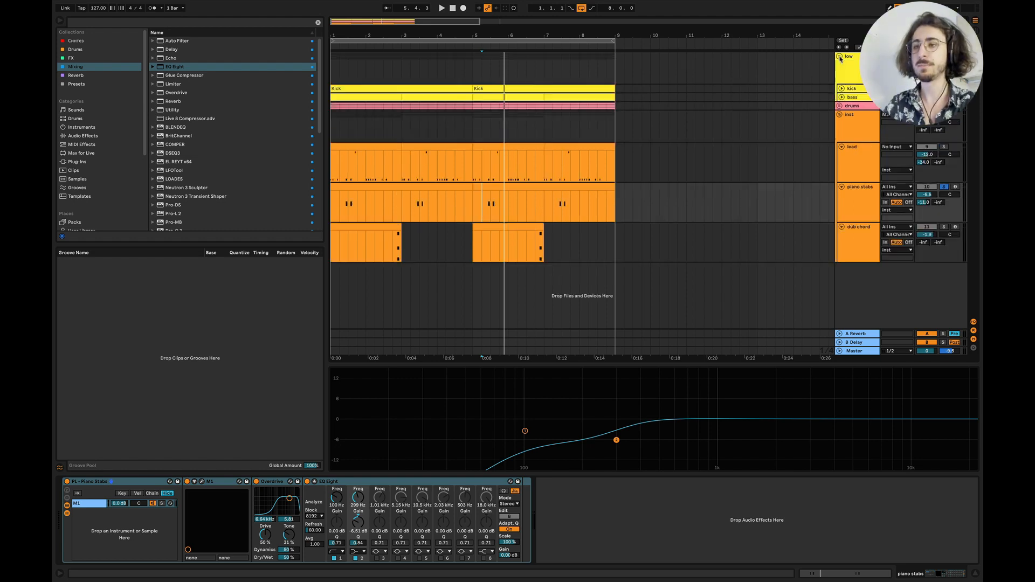
pyautogui.click(841, 97)
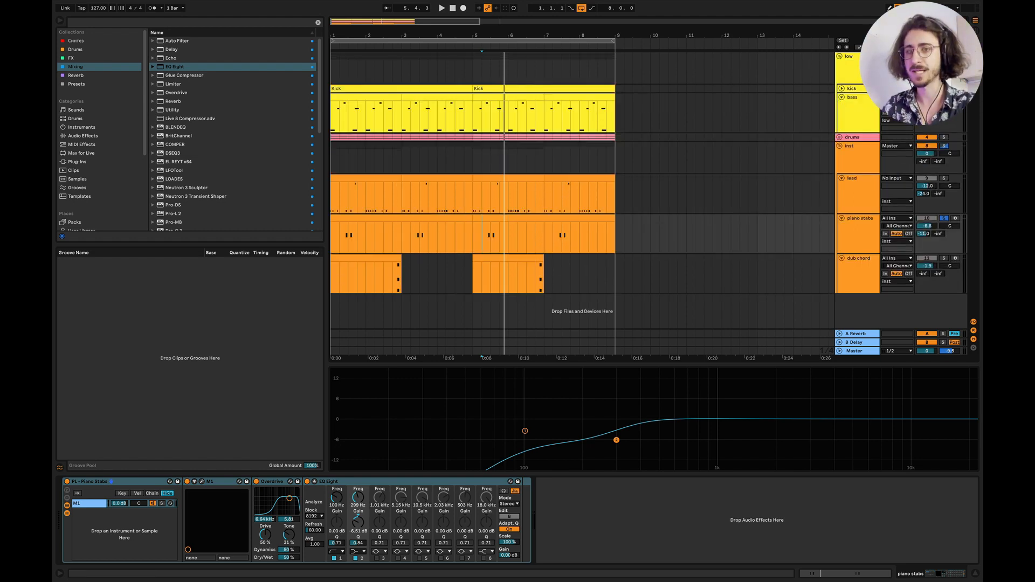
pyautogui.click(944, 217)
pyautogui.click(332, 119)
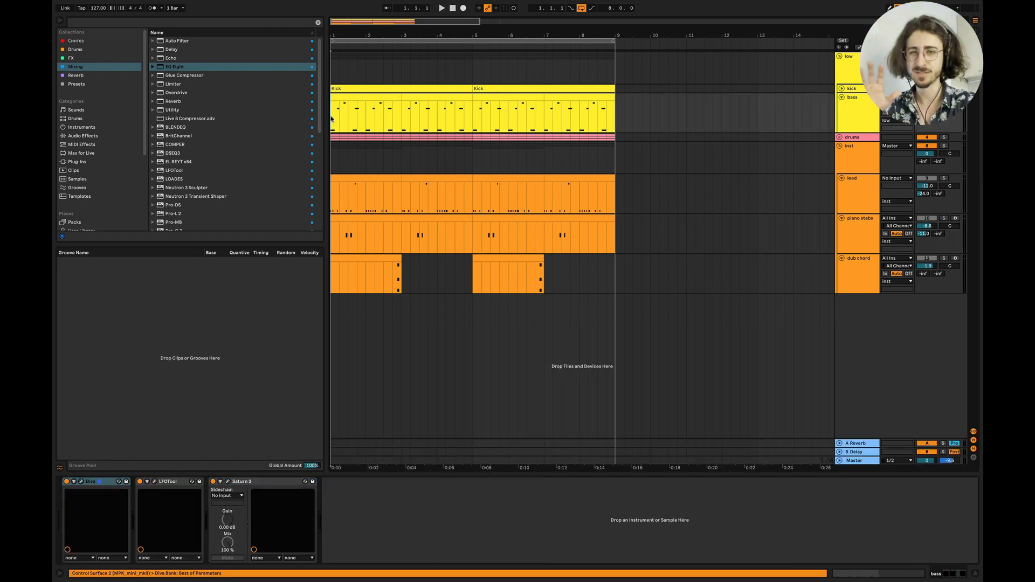
pyautogui.press('space')
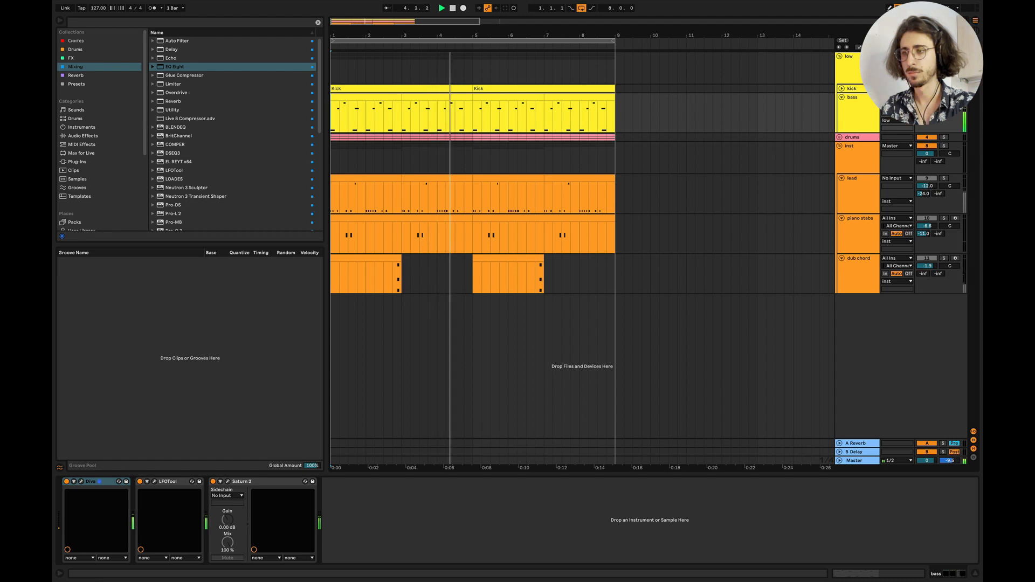
pyautogui.press('space')
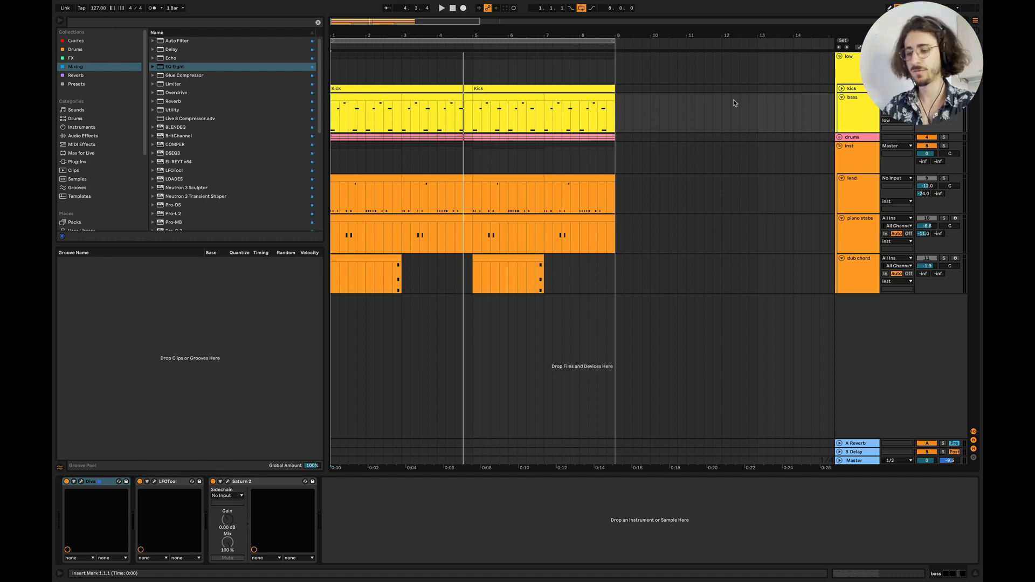
# Switch to the Keynote presentation and go through the Tech House and Melodic Techno branches on the Templates slide.
pyautogui.press('super+Tab')
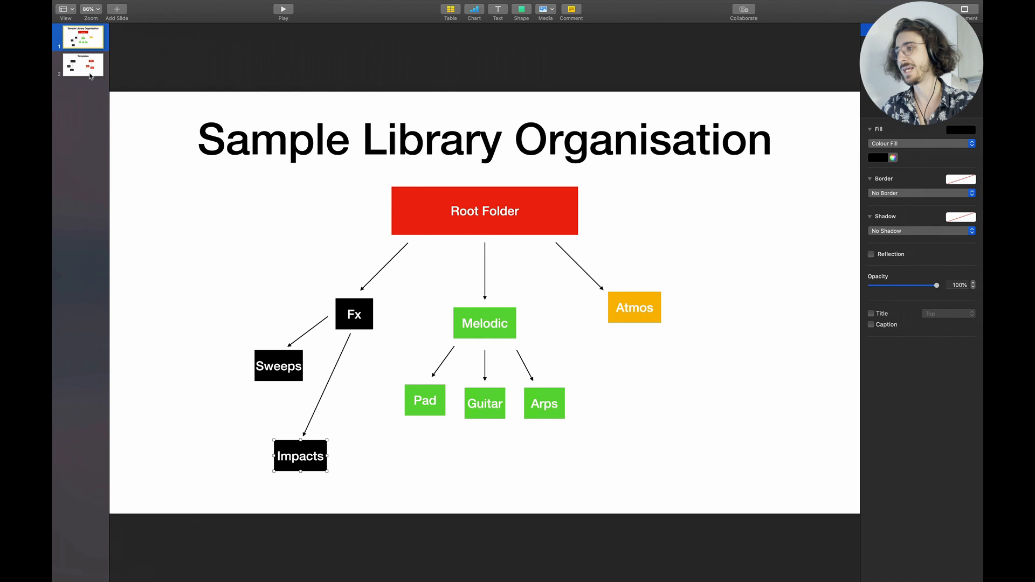
pyautogui.click(90, 75)
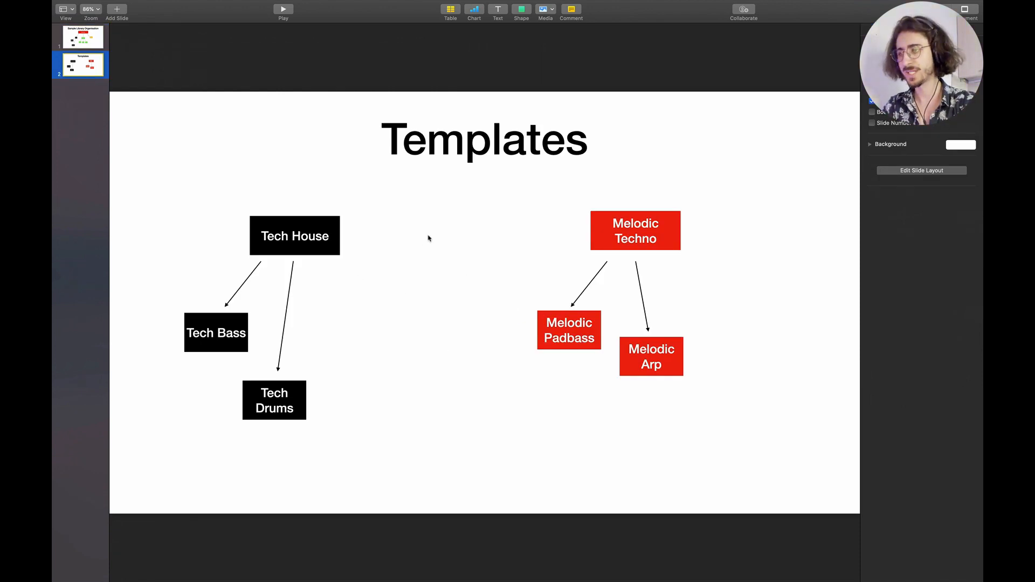
pyautogui.click(336, 233)
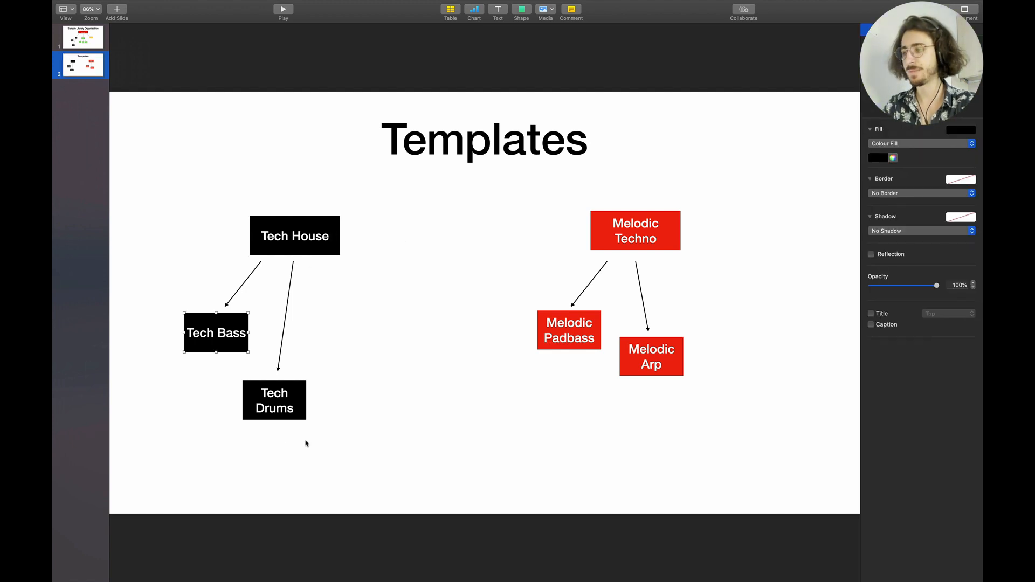
pyautogui.click(289, 418)
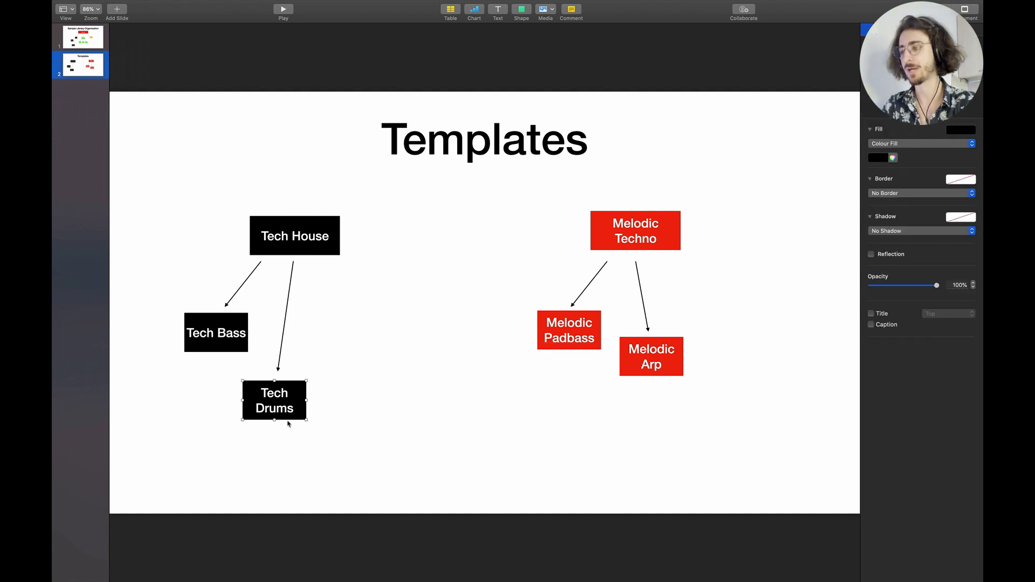
pyautogui.click(578, 397)
pyautogui.click(634, 239)
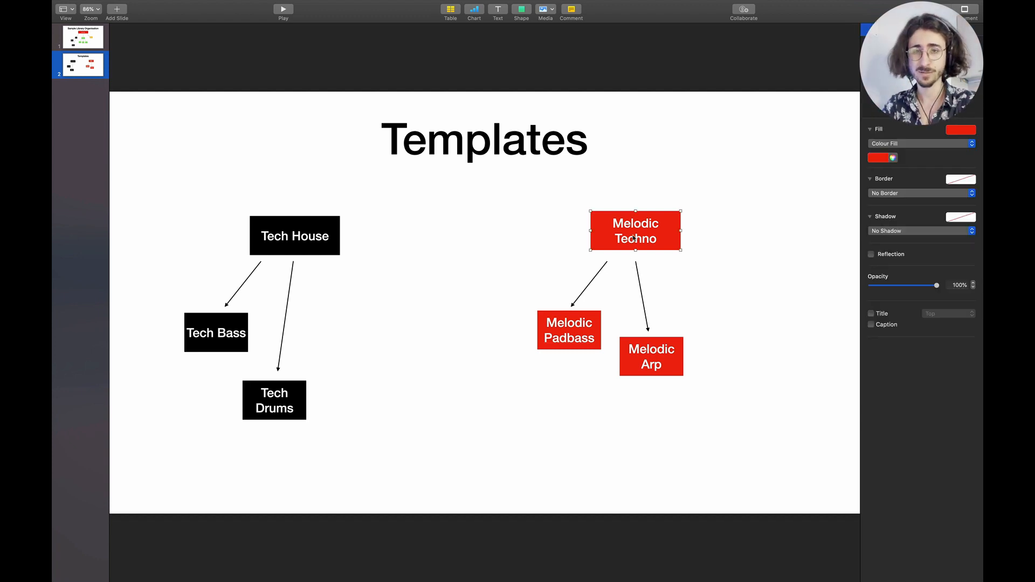
pyautogui.click(575, 349)
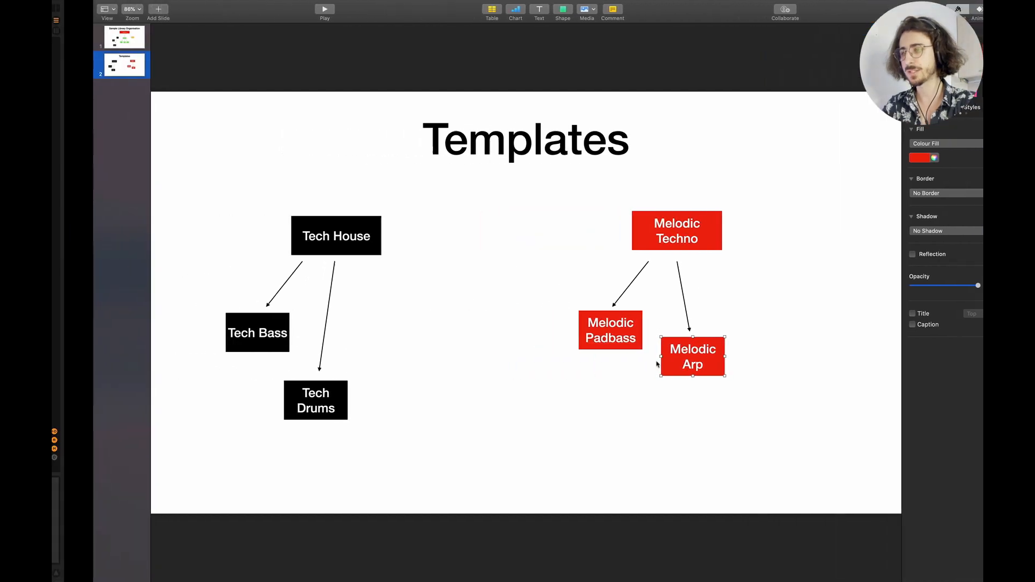
# Switch back to Ableton Live and inspect the inst group's LFOTool and the bass track's device chain.
pyautogui.press('super+Tab')
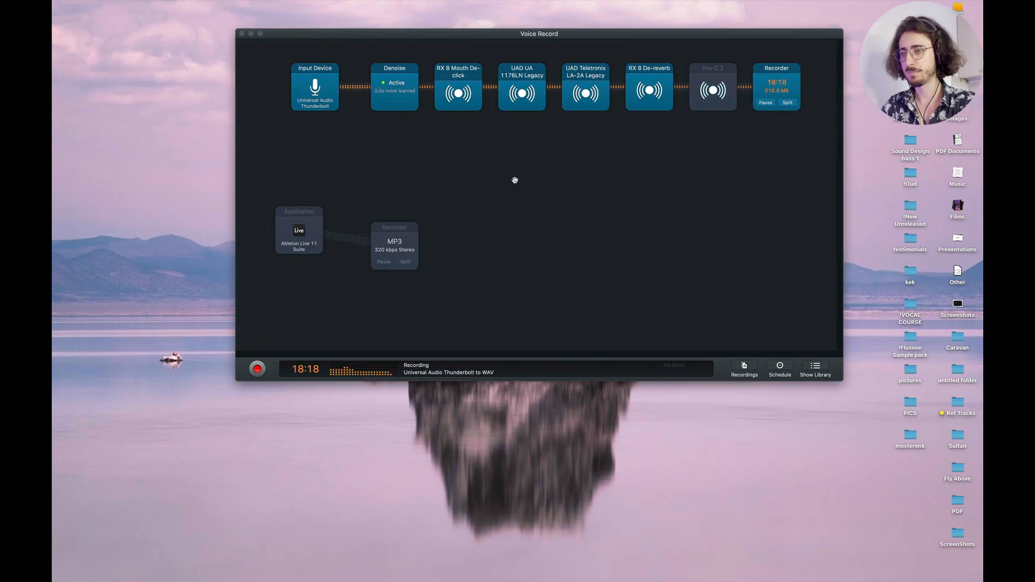
pyautogui.press('super+Tab')
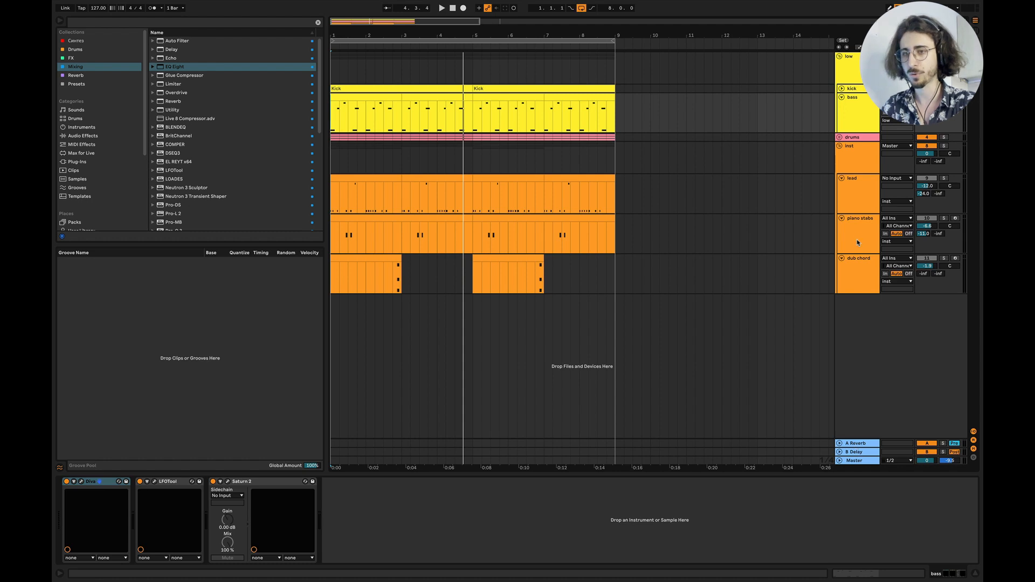
pyautogui.click(855, 165)
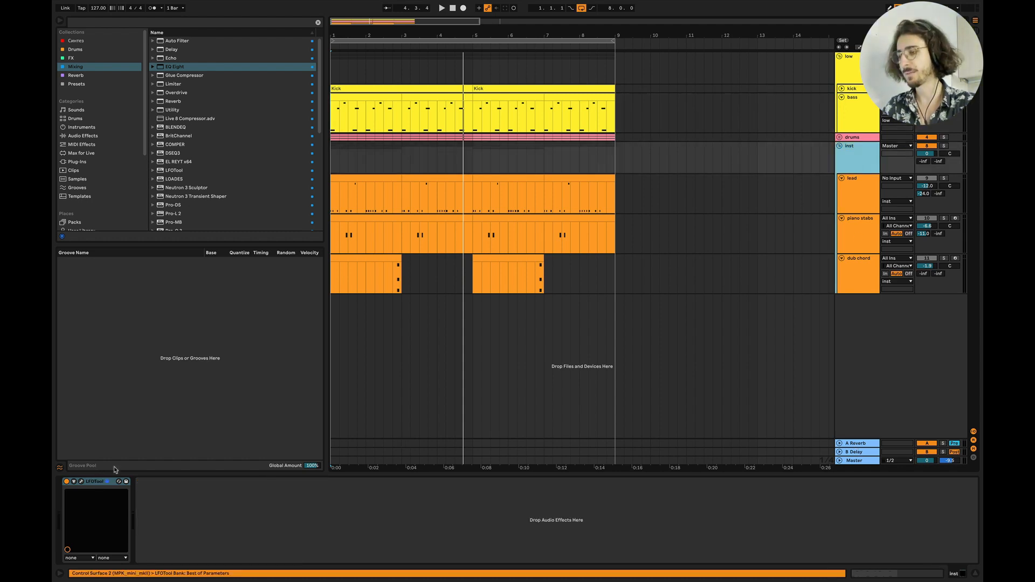
pyautogui.click(80, 482)
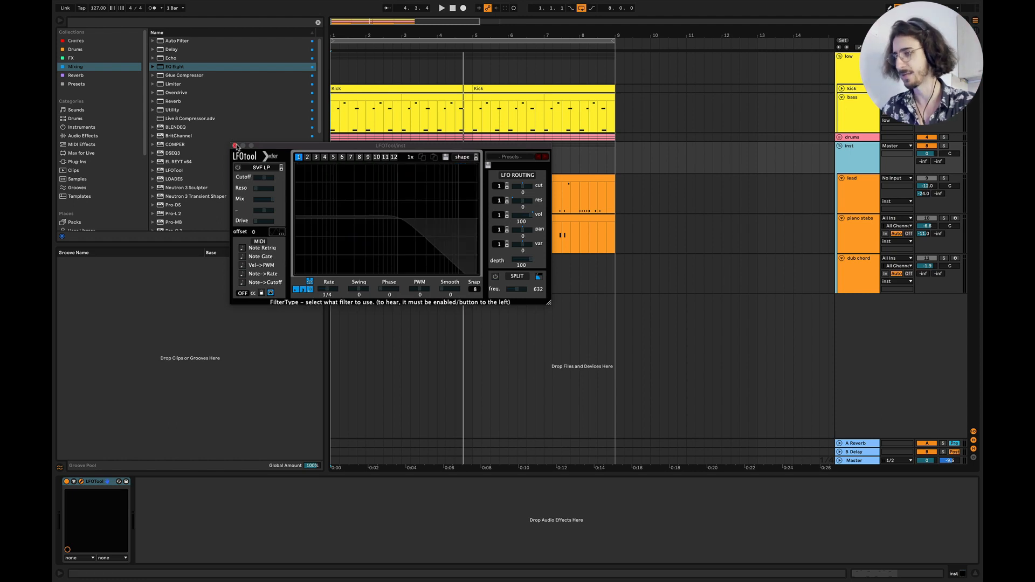
pyautogui.click(235, 146)
pyautogui.click(854, 110)
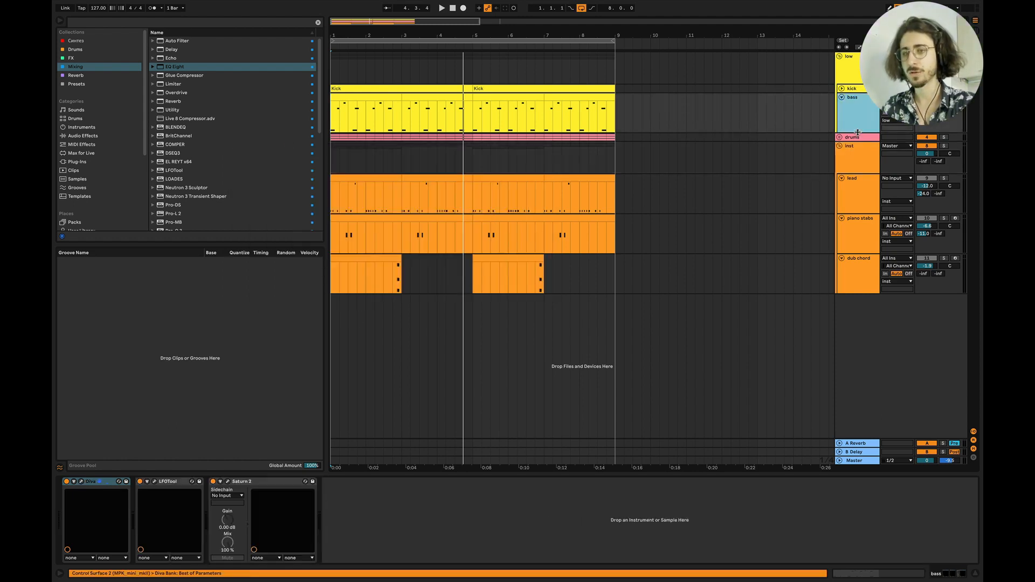
# Add the Live 8 Compressor preset to the drums group and choose kick as its sidechain input.
pyautogui.click(856, 138)
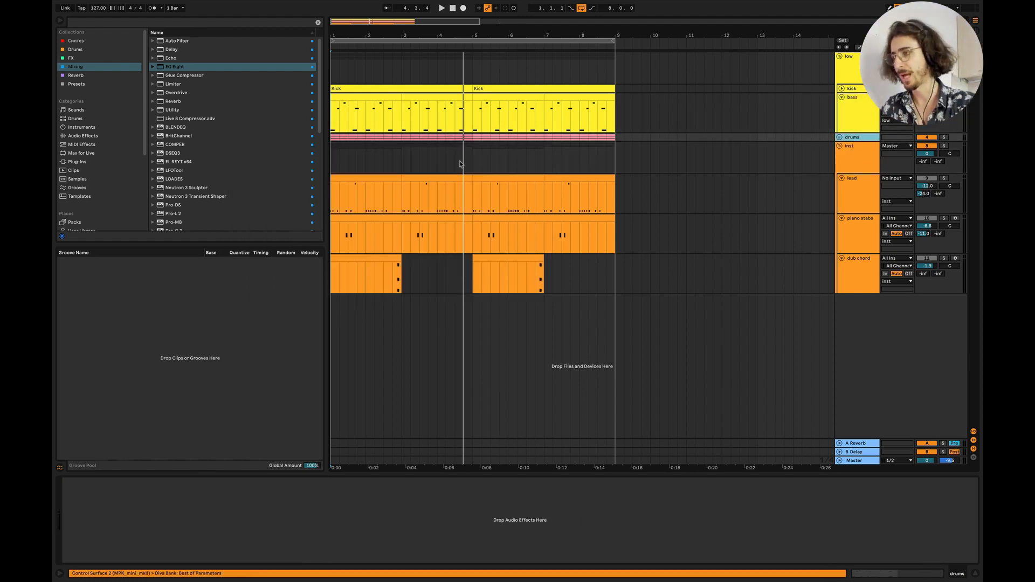
pyautogui.moveTo(195, 116); pyautogui.dragTo(261, 532)
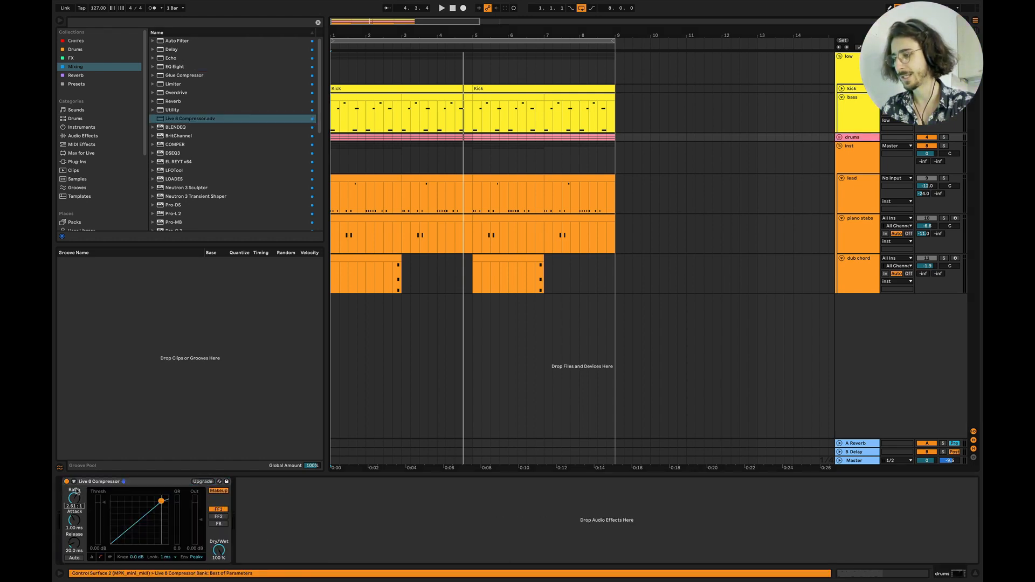
pyautogui.click(74, 481)
pyautogui.click(80, 491)
pyautogui.click(81, 503)
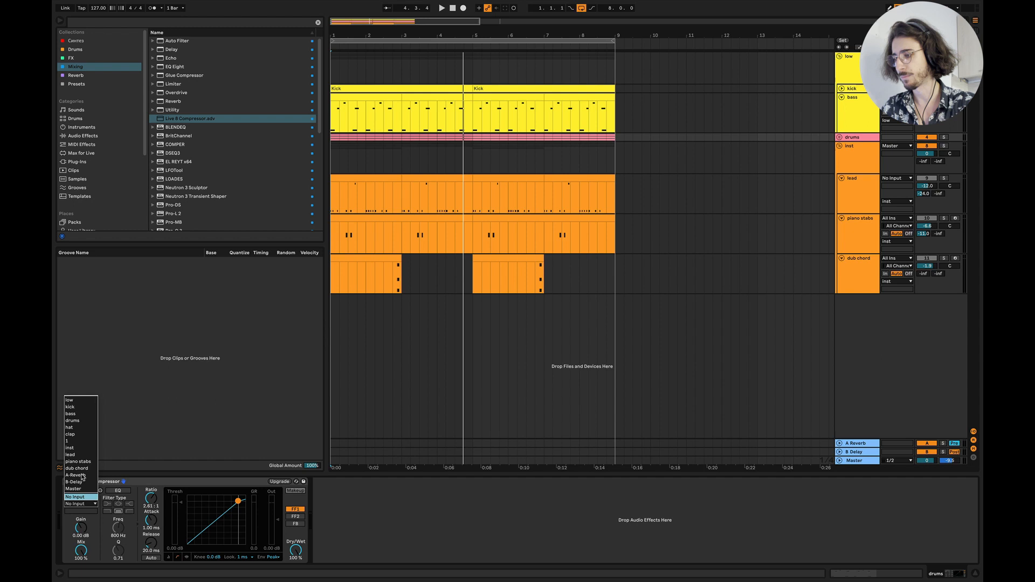
pyautogui.click(78, 405)
# Inspect the LFOTool and Saturn 2 windows on the bass track, close both, and show the low group's device chain.
pyautogui.click(858, 110)
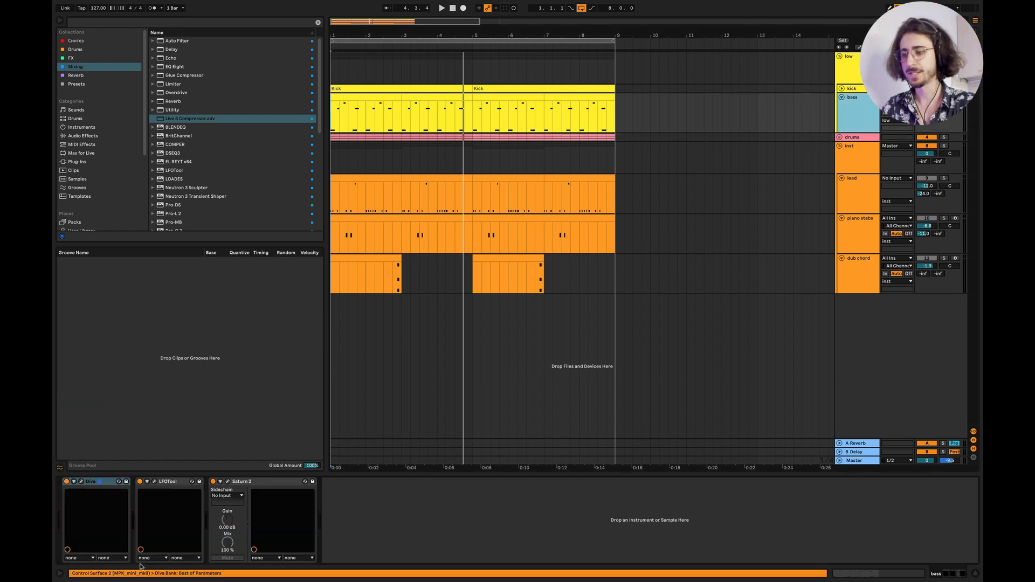
pyautogui.click(154, 482)
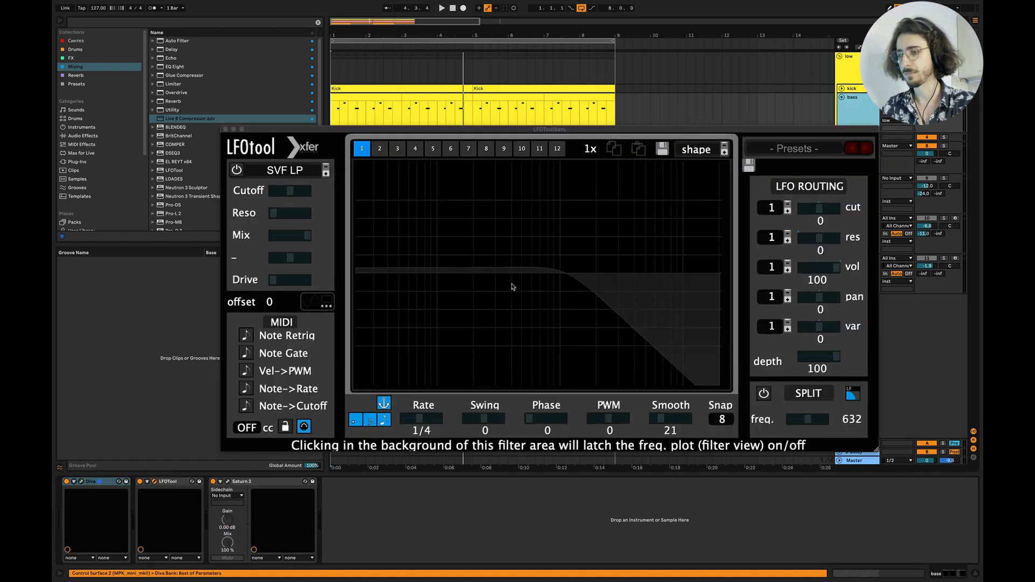
pyautogui.click(228, 481)
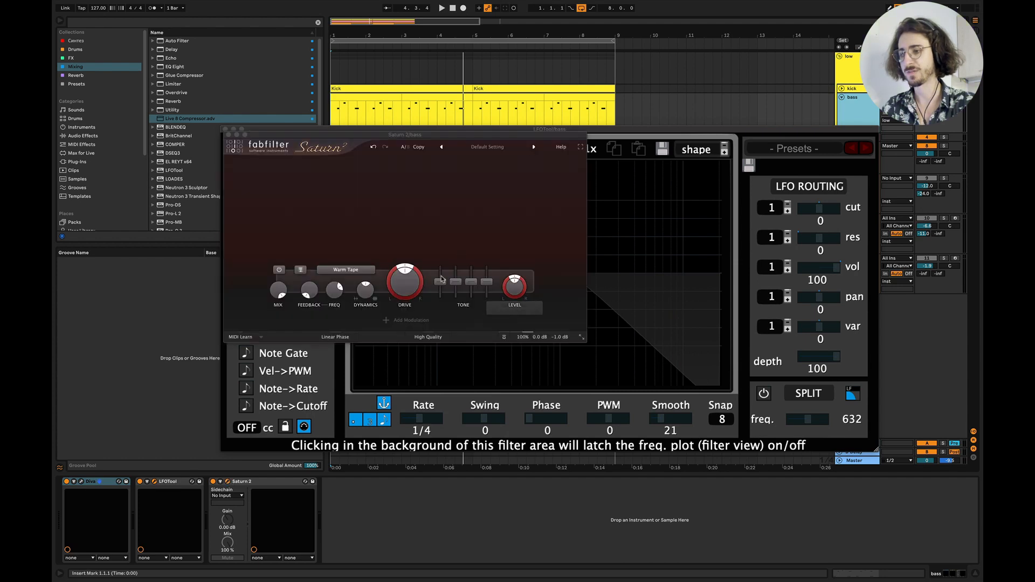
pyautogui.click(229, 135)
pyautogui.click(225, 130)
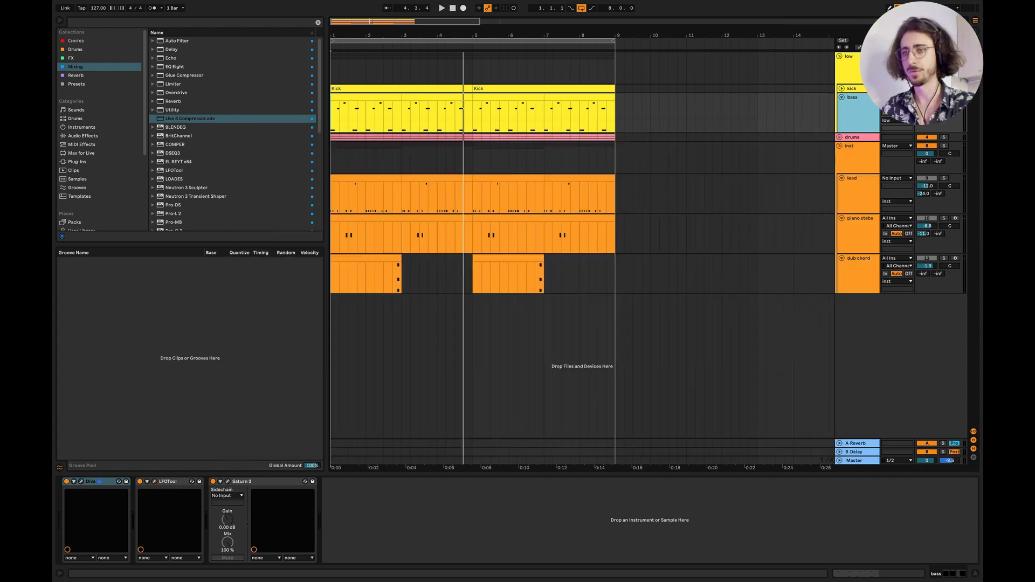
pyautogui.click(861, 69)
pyautogui.click(205, 513)
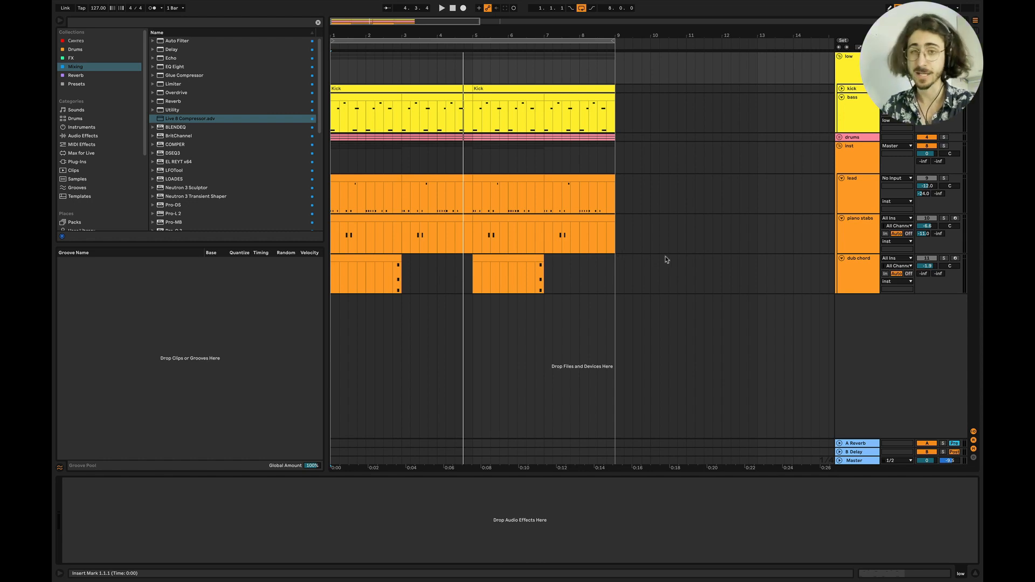
# Fold the low and inst groups, and rename return track A to hall reverb.
pyautogui.click(839, 56)
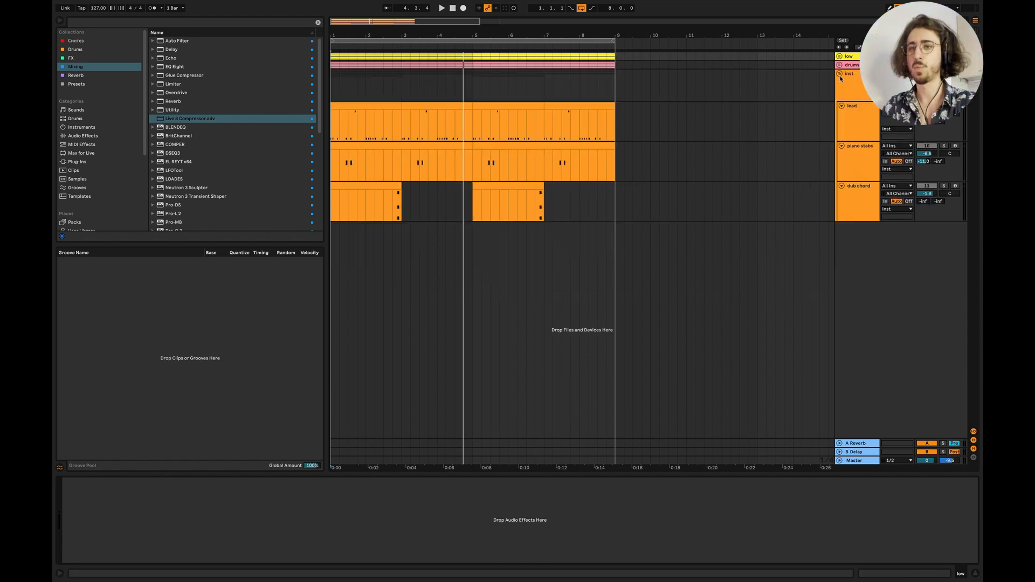
pyautogui.click(839, 74)
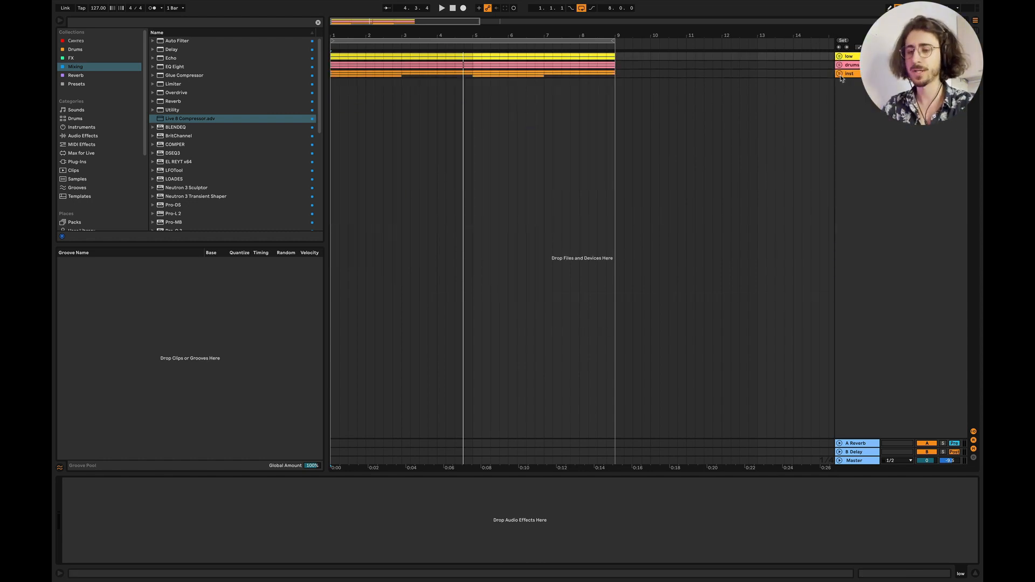
pyautogui.click(862, 443)
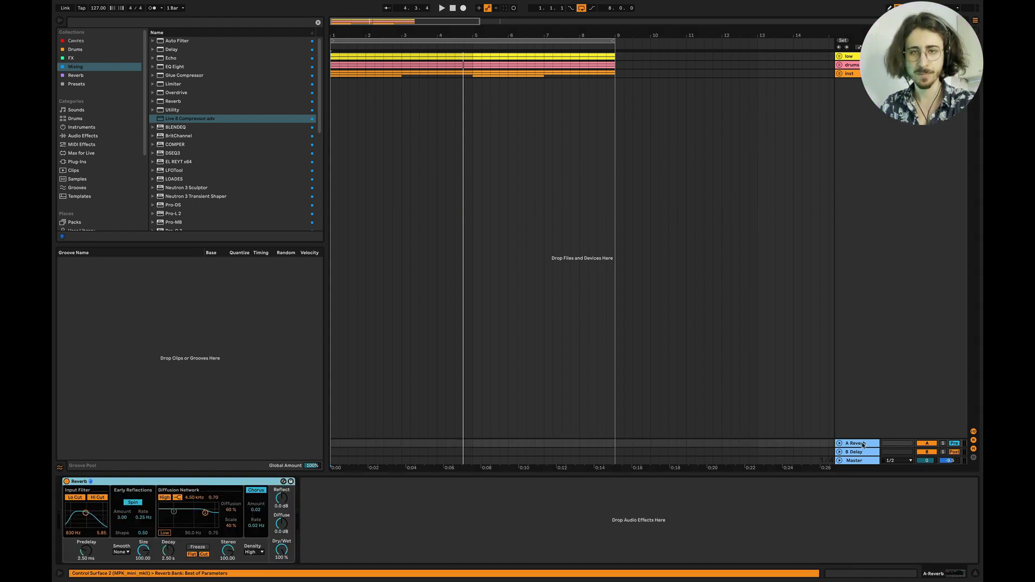
pyautogui.press('super+r')
pyautogui.write('h')
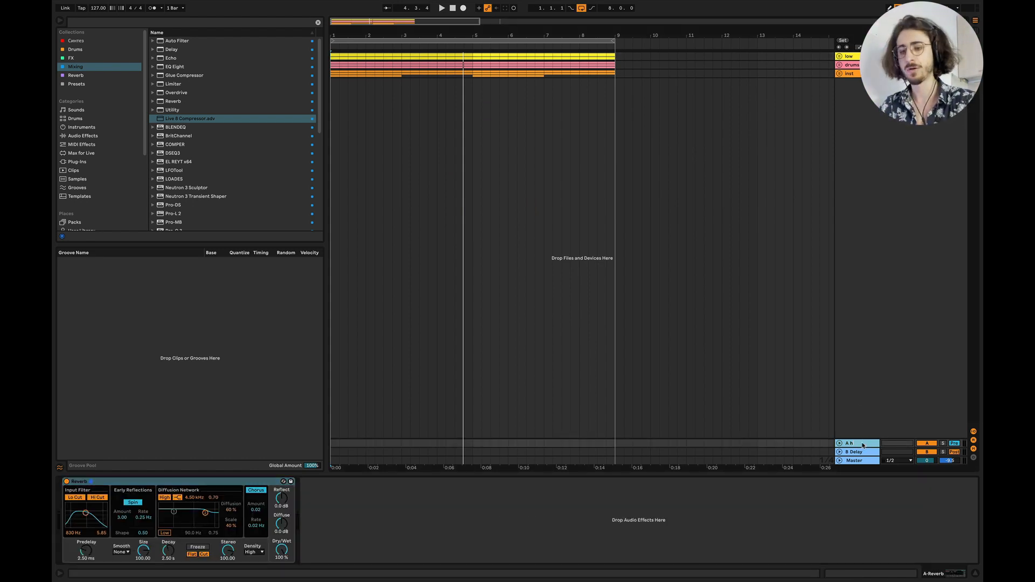
pyautogui.press('Return')
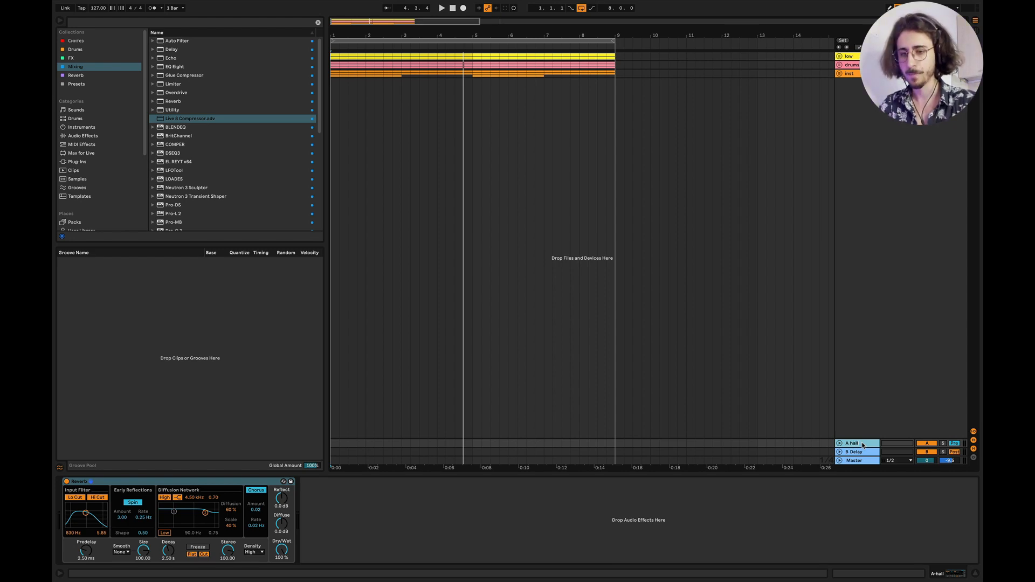
# Rename return track B to plate.
pyautogui.click(864, 452)
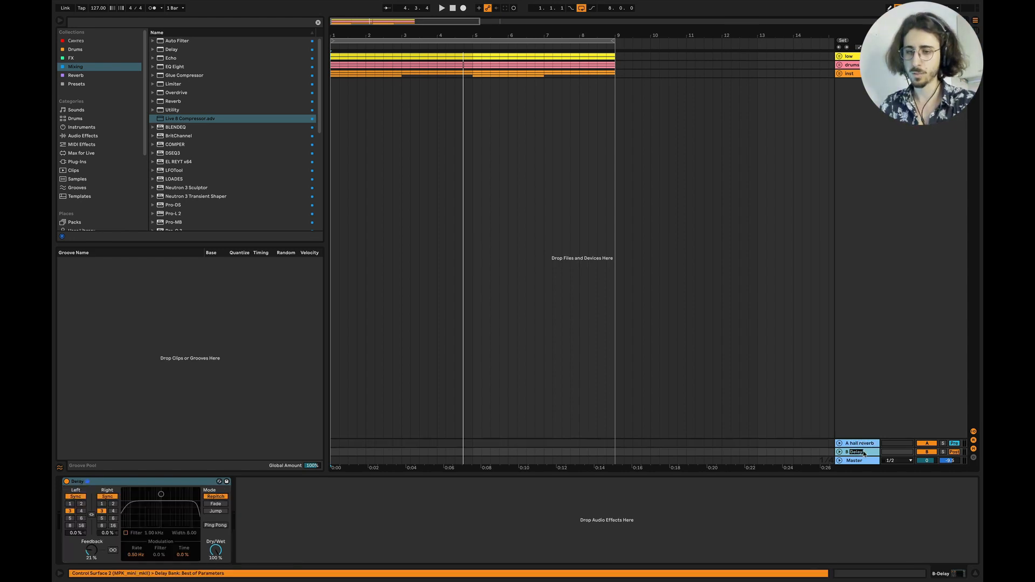
pyautogui.write('playt')
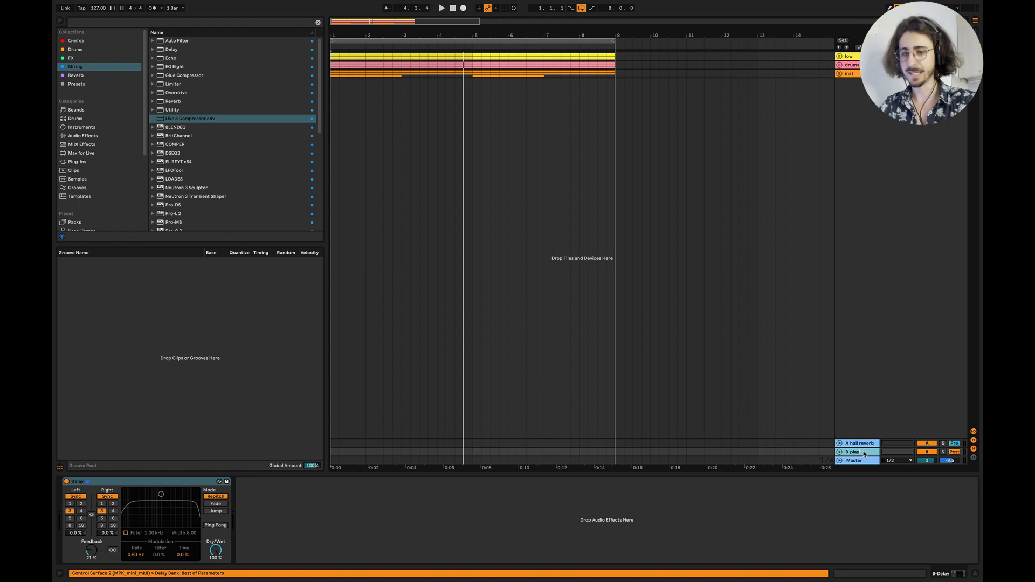
pyautogui.write('e')
pyautogui.press('Return')
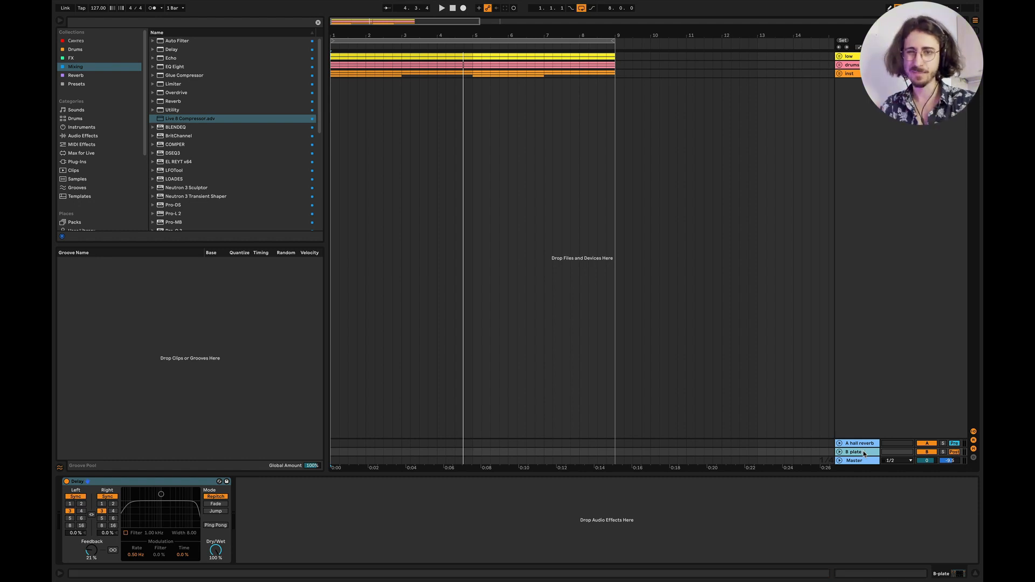
# Insert a third return track and name it room.
pyautogui.rightClick(864, 454)
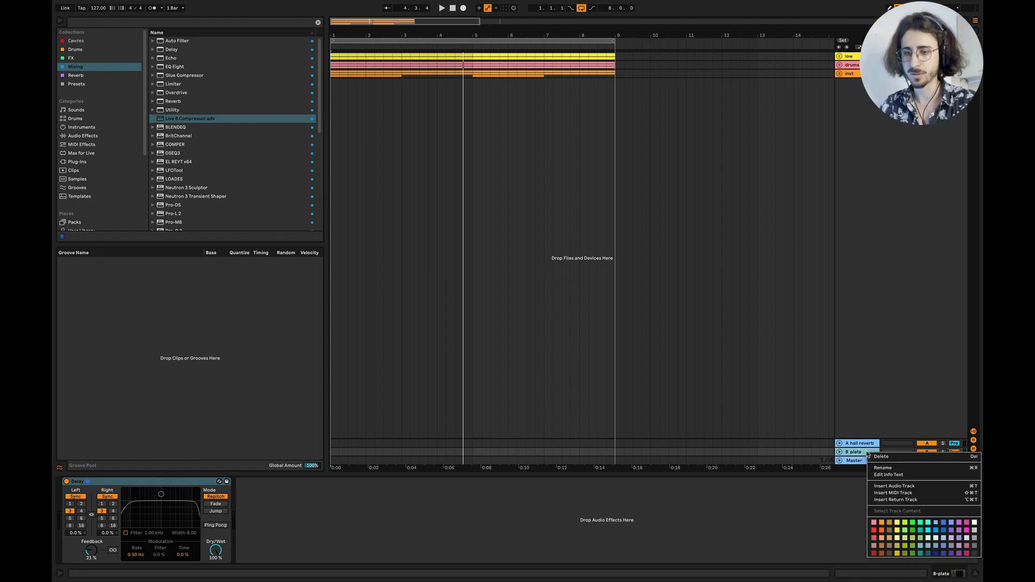
pyautogui.click(859, 481)
pyautogui.press('super+r')
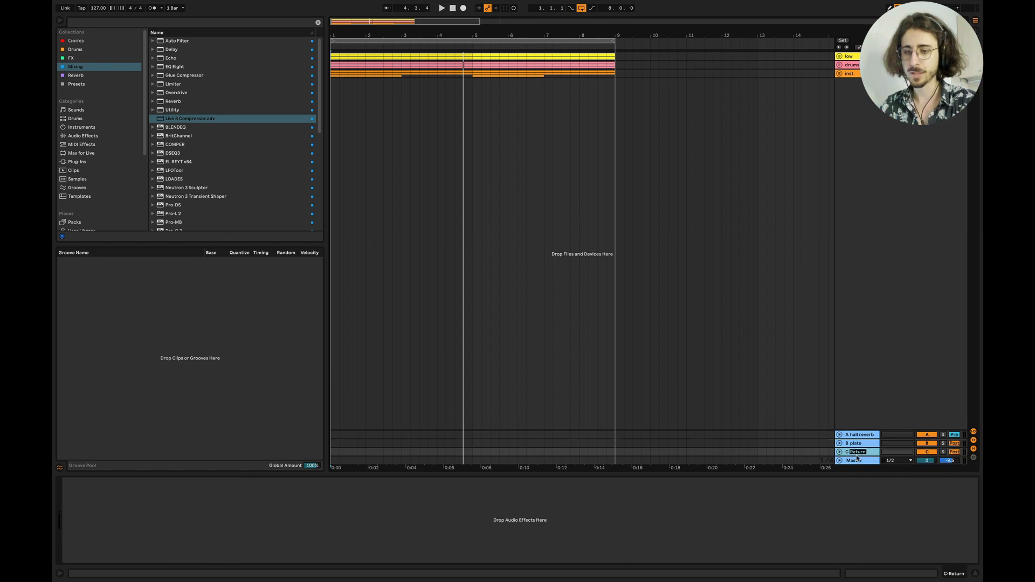
pyautogui.write('room')
pyautogui.press('Return')
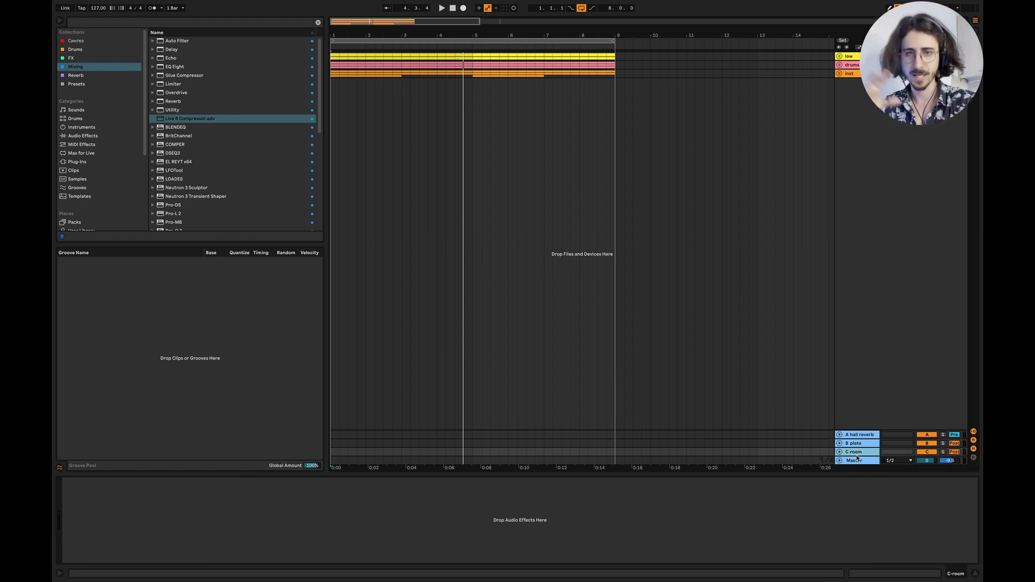
# Insert a fourth return track and name it delay.
pyautogui.rightClick(857, 459)
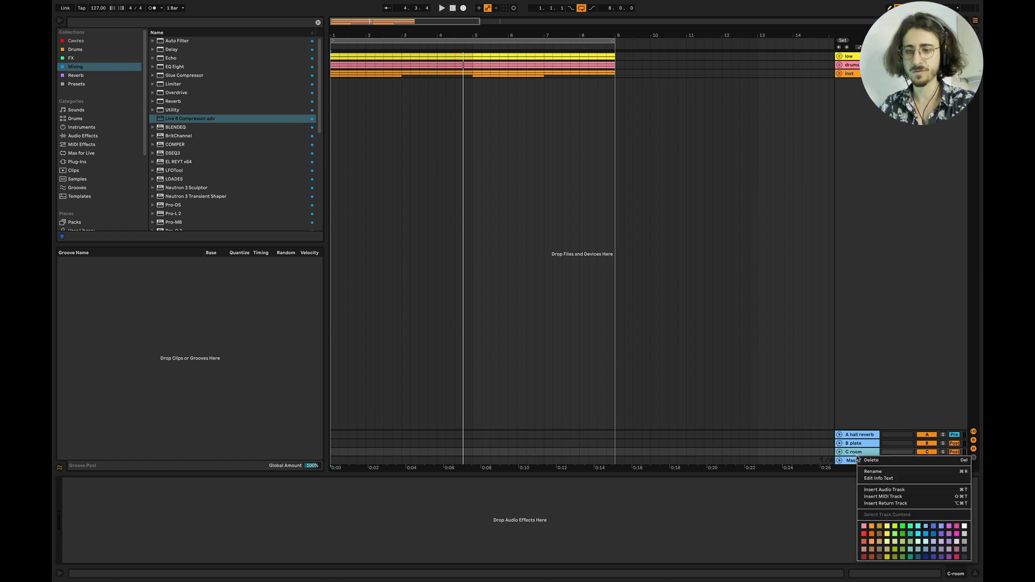
pyautogui.click(877, 504)
pyautogui.press('super+r')
pyautogui.write('de')
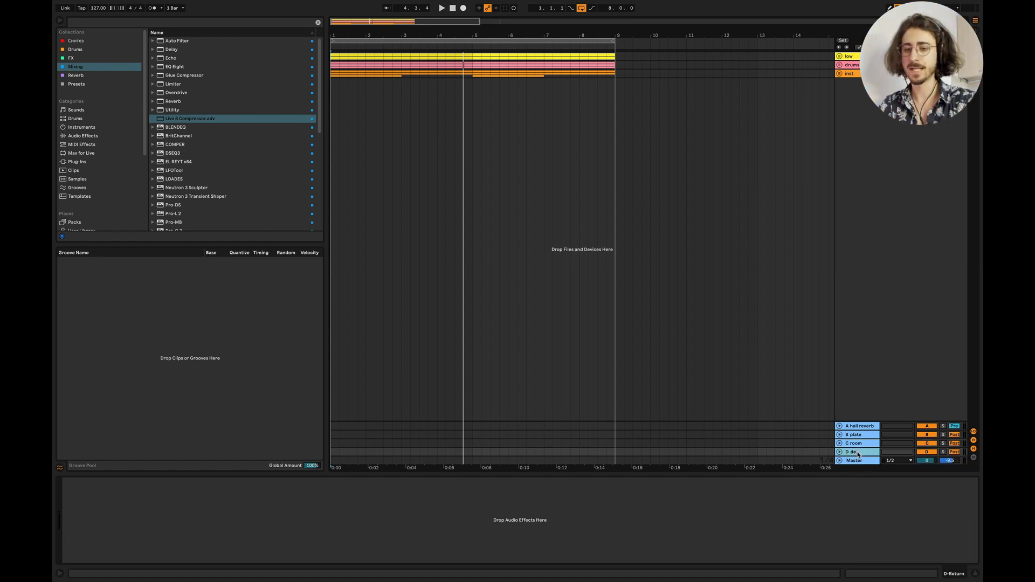
pyautogui.write('lay')
pyautogui.press('Return')
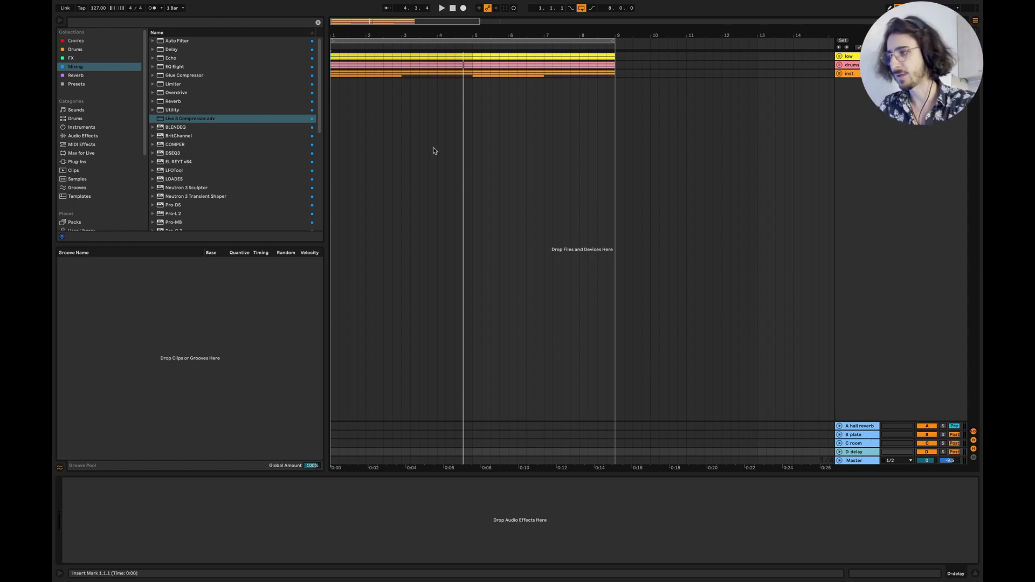
# Look through the Drums, FX, Mixing, Reverb and Presets collections, and collapse the Audio Effect Rack folder in Presets.
pyautogui.click(86, 76)
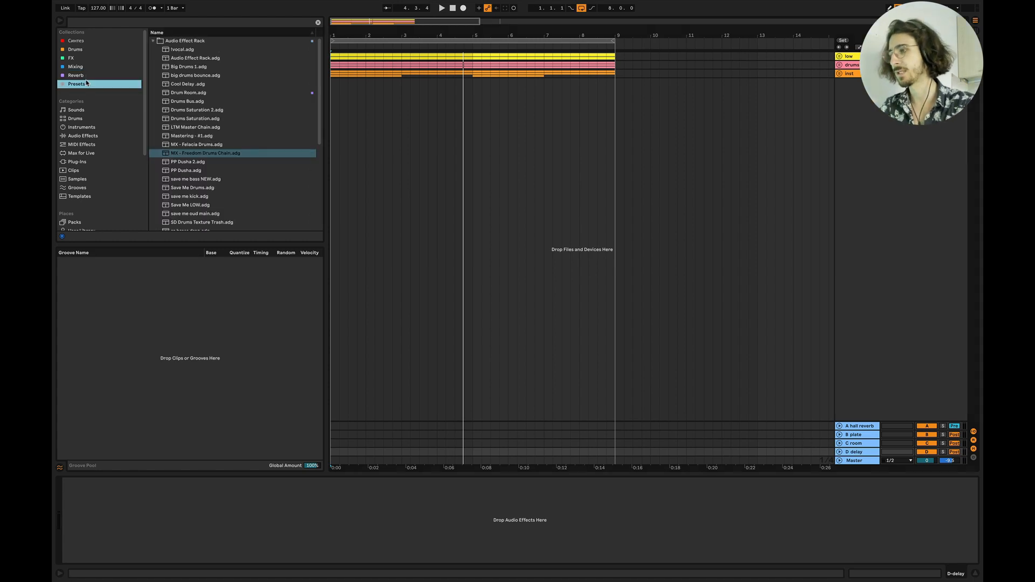
pyautogui.click(79, 67)
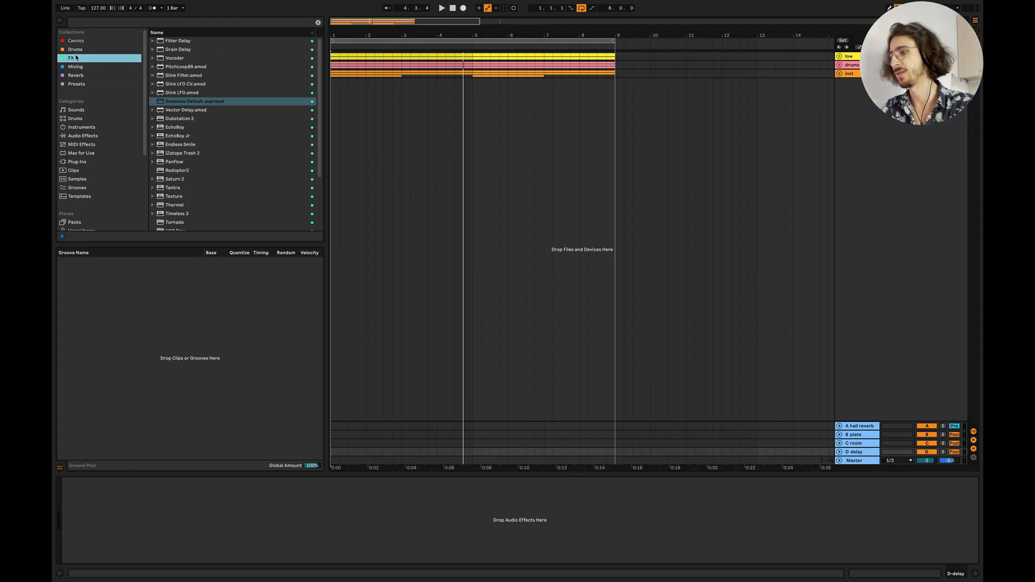
pyautogui.click(76, 49)
pyautogui.click(75, 58)
pyautogui.click(76, 66)
pyautogui.click(76, 75)
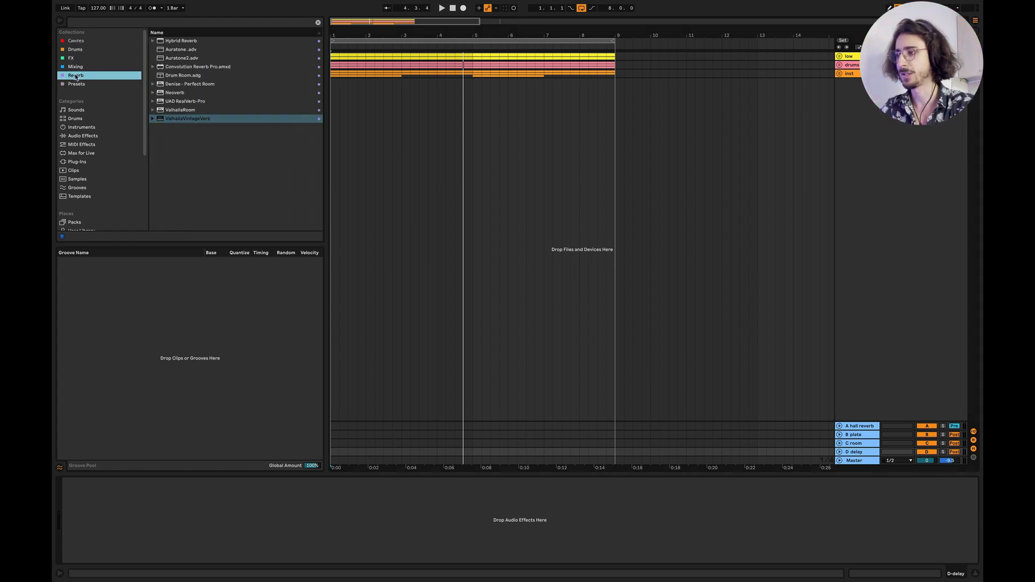
pyautogui.click(76, 84)
pyautogui.scroll(-2, 280, 121)
pyautogui.scroll(2, 280, 122)
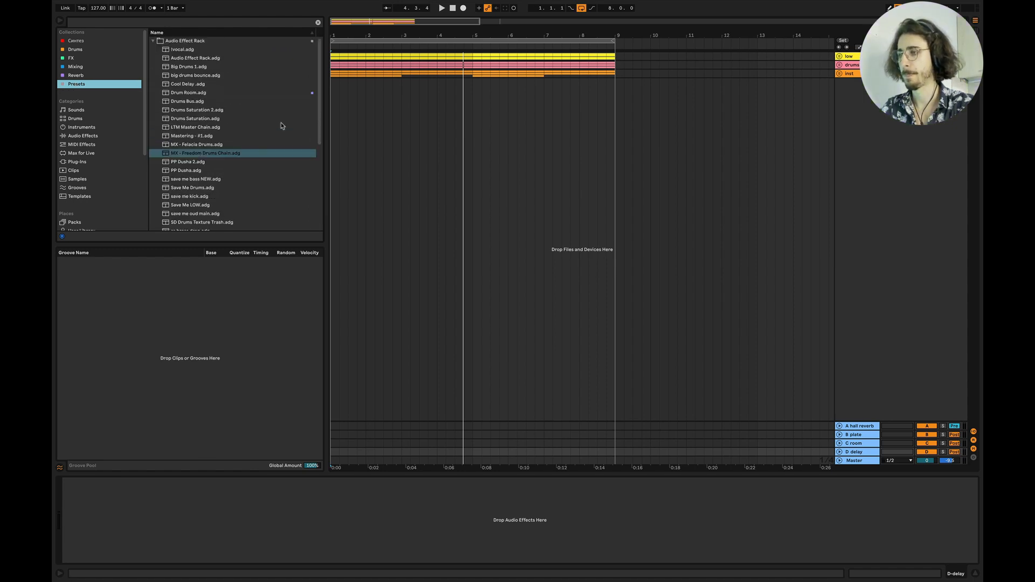
pyautogui.click(153, 41)
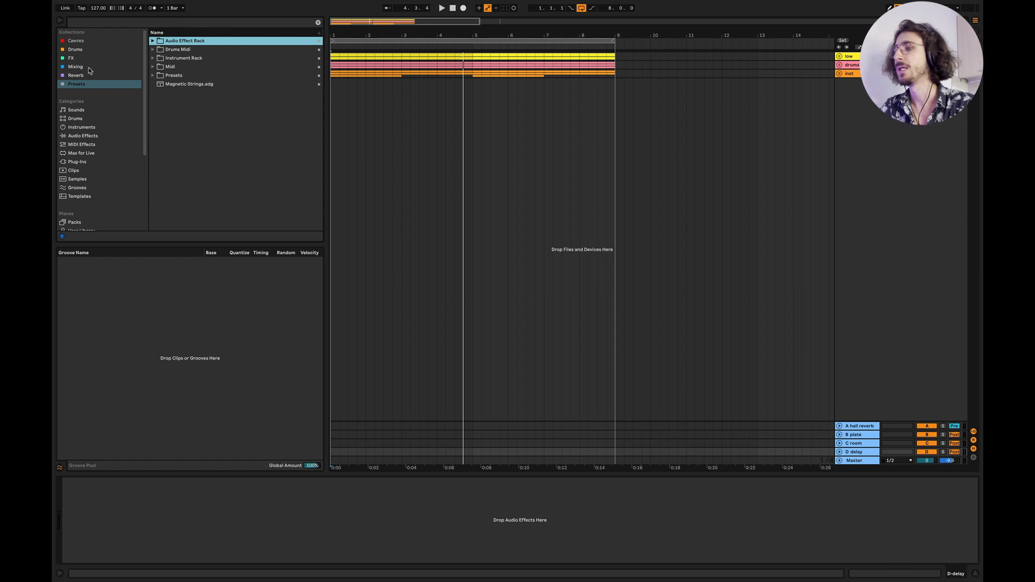
# Examine the full list of devices and plug-ins stored in the FX collection.
pyautogui.click(109, 60)
pyautogui.scroll(-5, 228, 93)
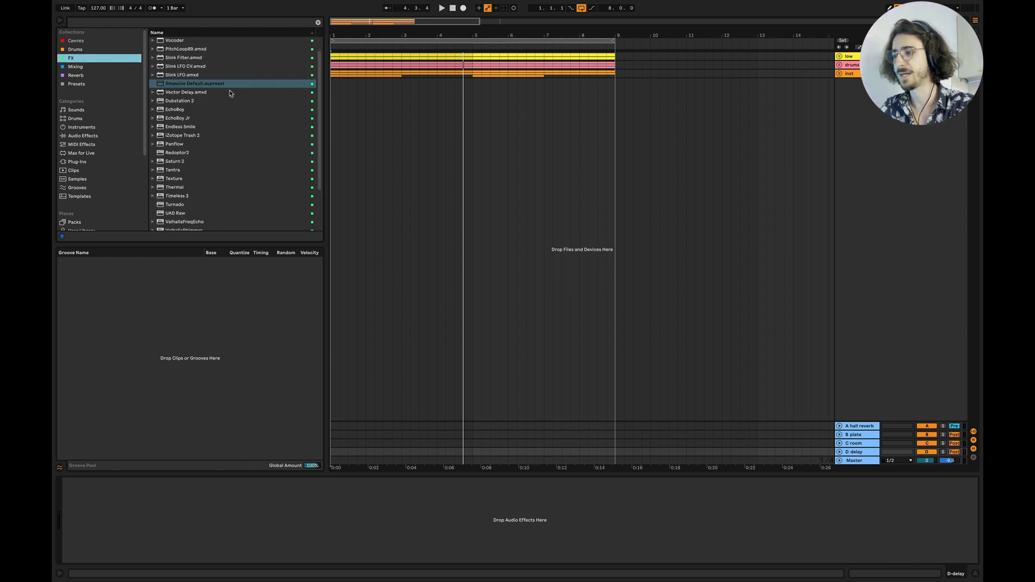
pyautogui.click(205, 217)
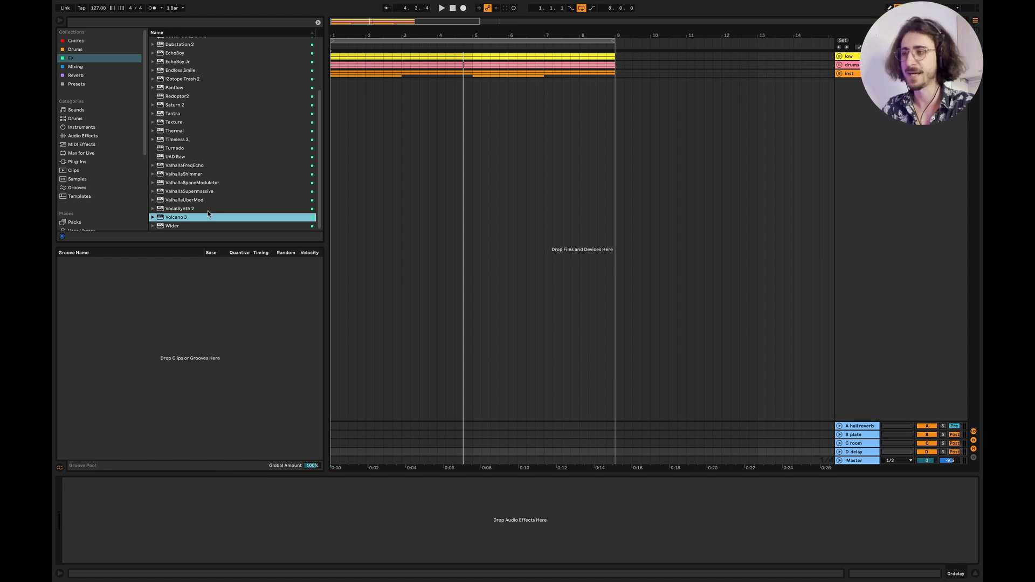
pyautogui.scroll(5, 204, 134)
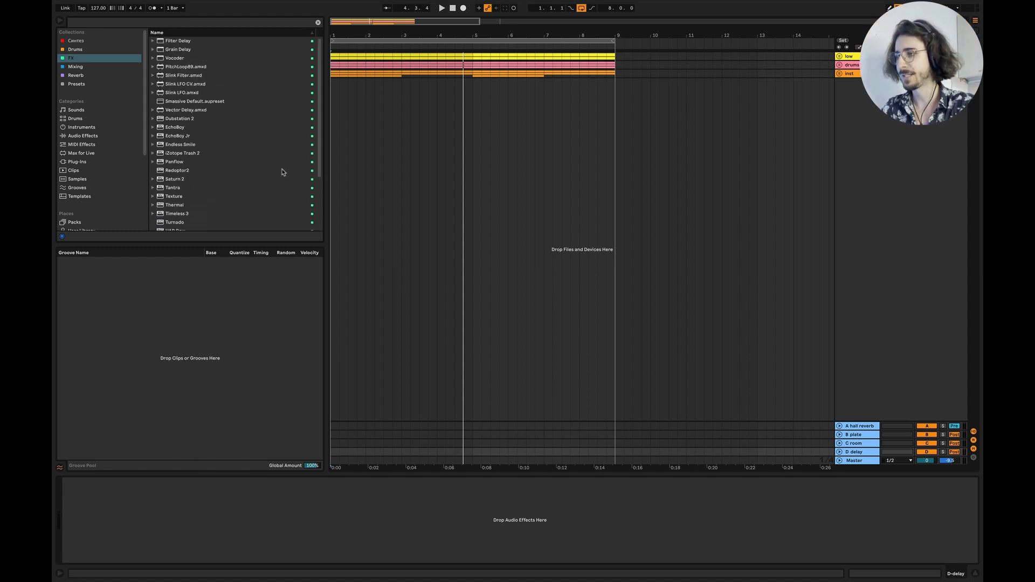
pyautogui.scroll(-5, 273, 171)
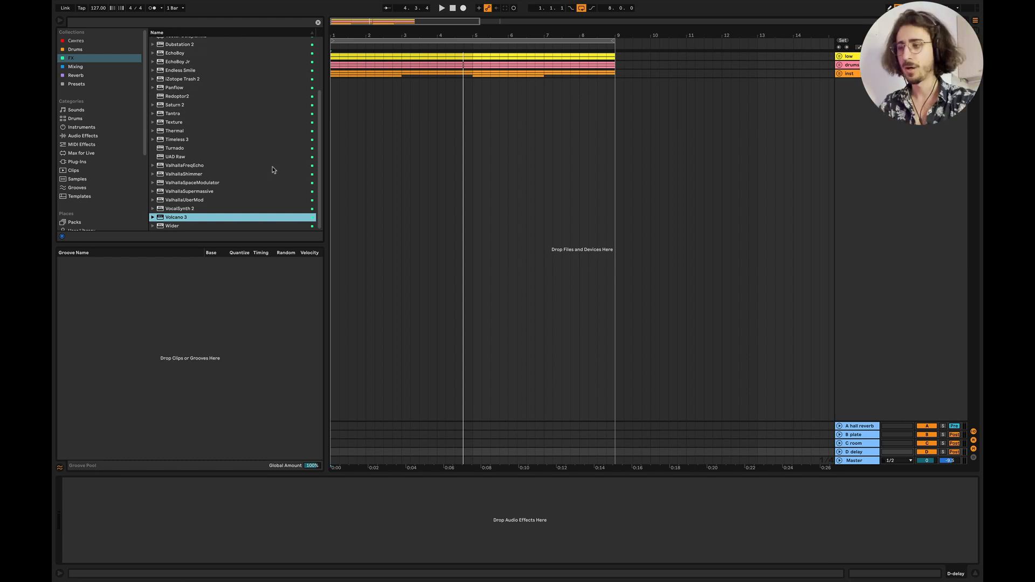
pyautogui.scroll(5, 221, 207)
pyautogui.scroll(-5, 205, 99)
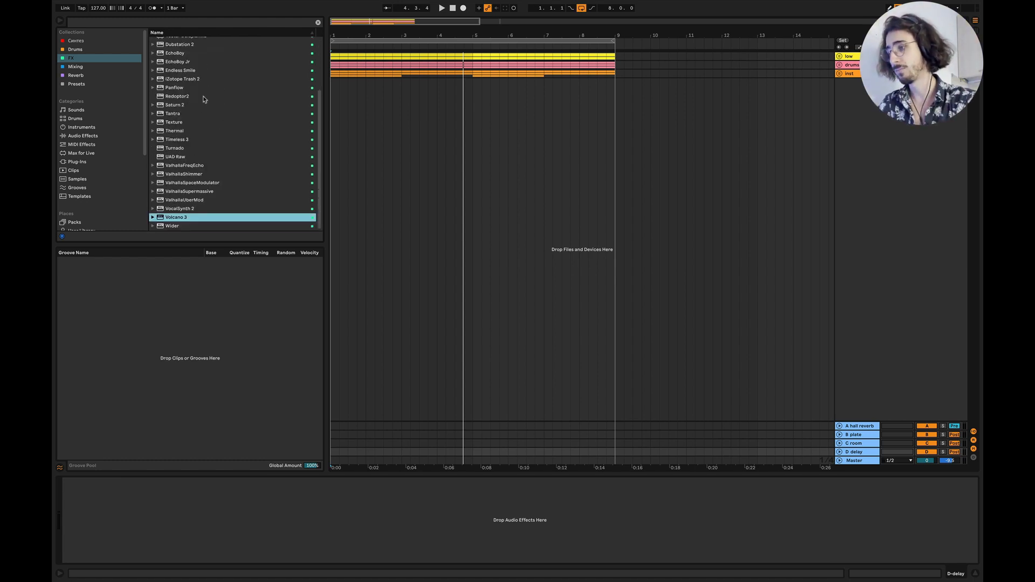
pyautogui.scroll(5, 204, 99)
pyautogui.scroll(-5, 204, 99)
pyautogui.scroll(5, 204, 98)
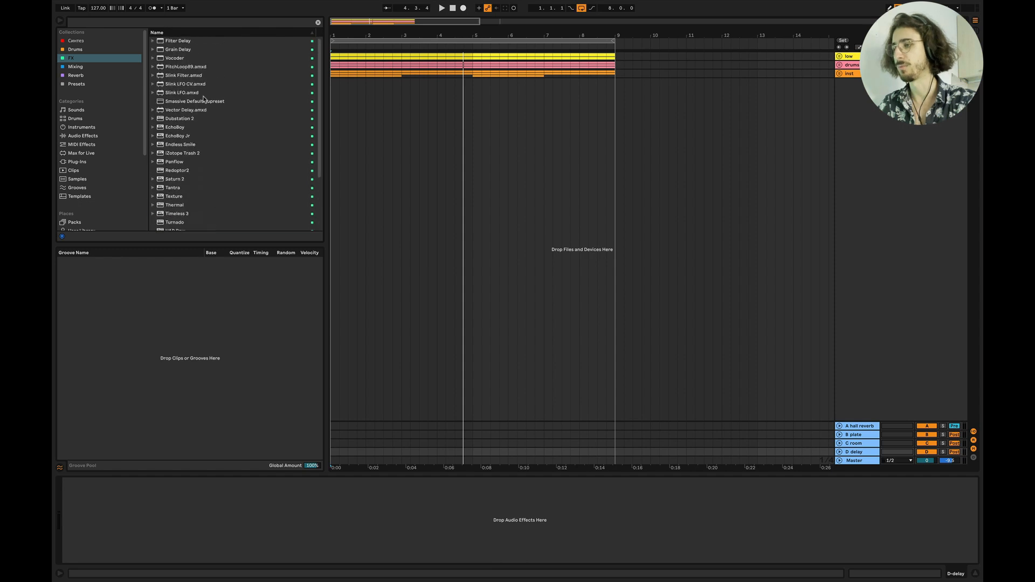
pyautogui.scroll(-5, 203, 99)
# Examine the Mixing collection's devices and plug-ins from the stock effects down to the UAD plug-ins.
pyautogui.click(80, 67)
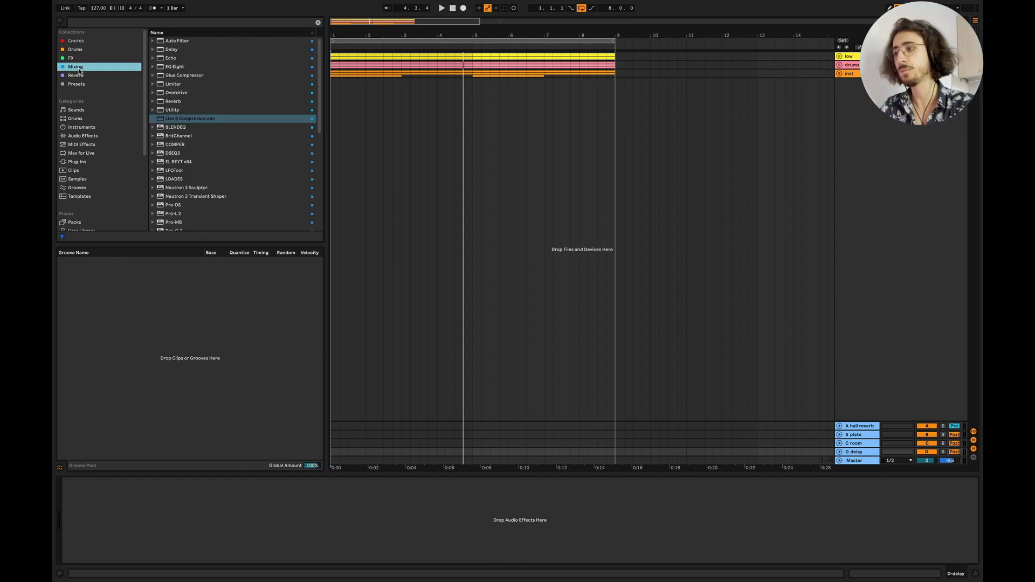
pyautogui.scroll(-5, 180, 91)
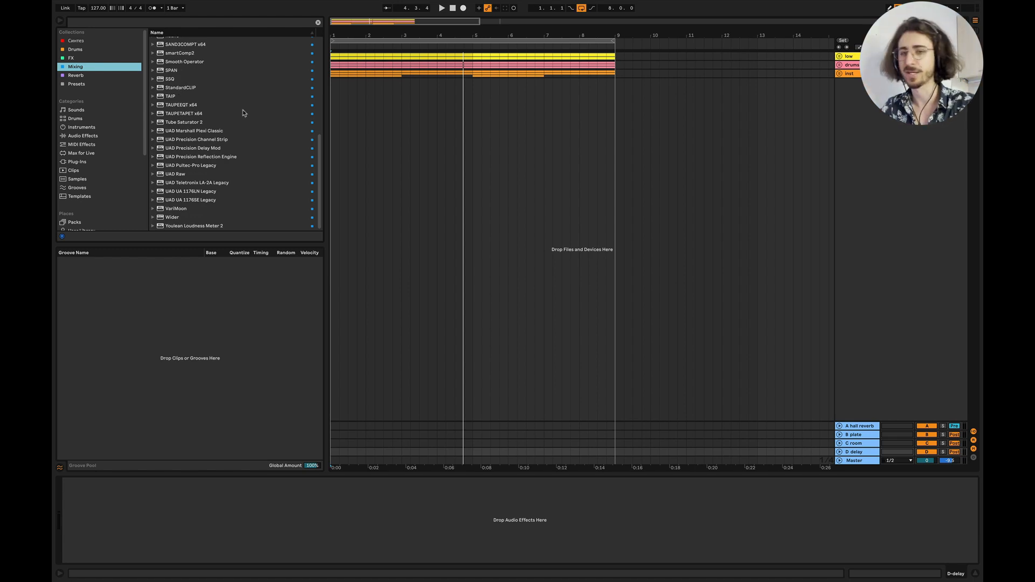
pyautogui.scroll(10, 253, 146)
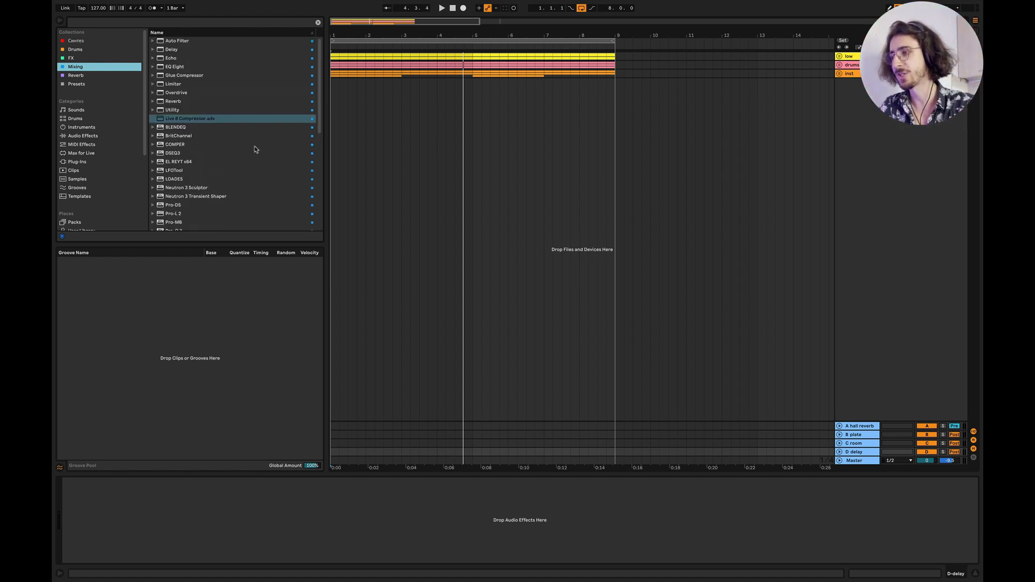
pyautogui.scroll(-10, 203, 124)
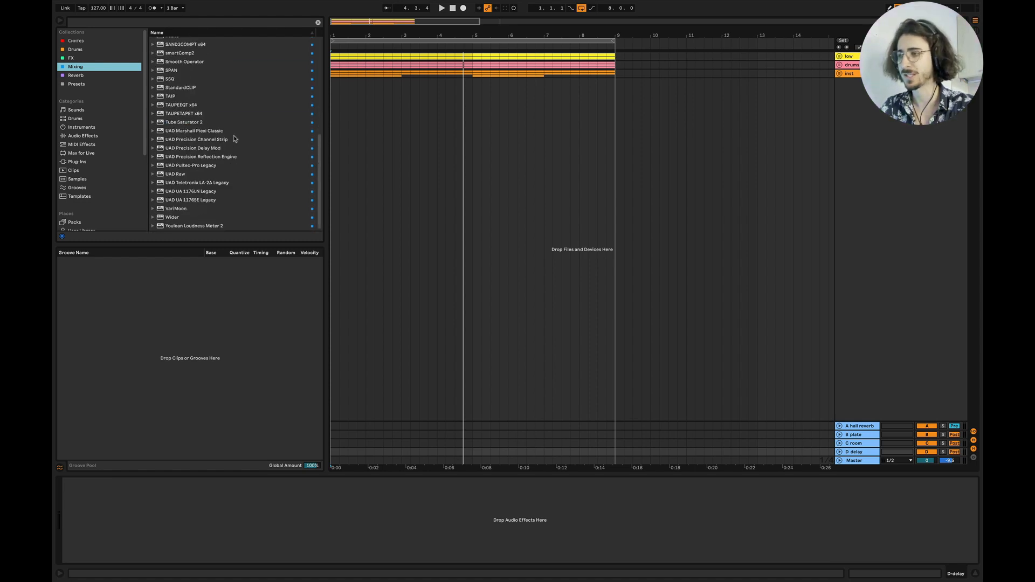
pyautogui.click(210, 113)
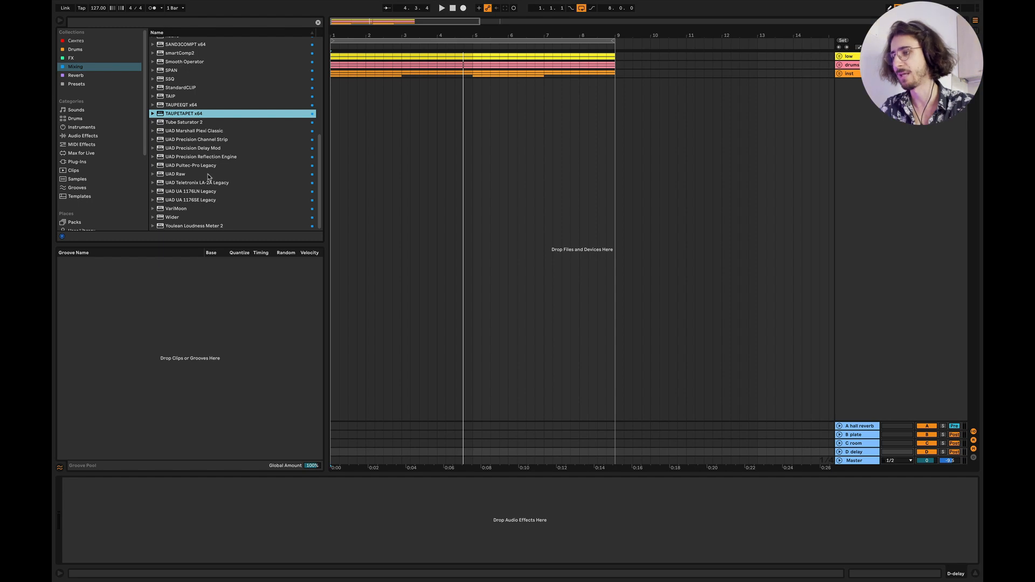
pyautogui.scroll(10, 208, 133)
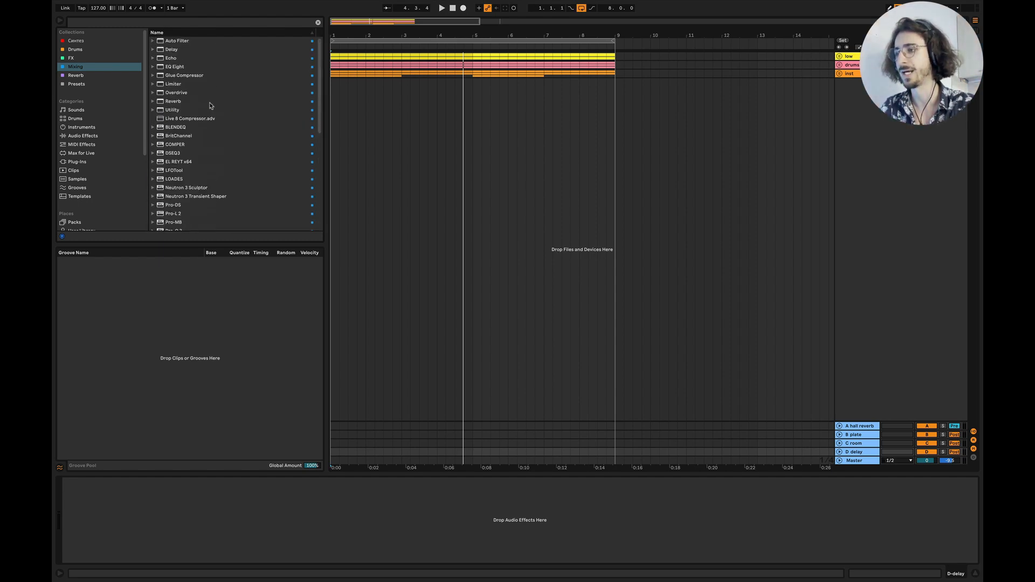
pyautogui.click(239, 67)
pyautogui.scroll(-5, 238, 67)
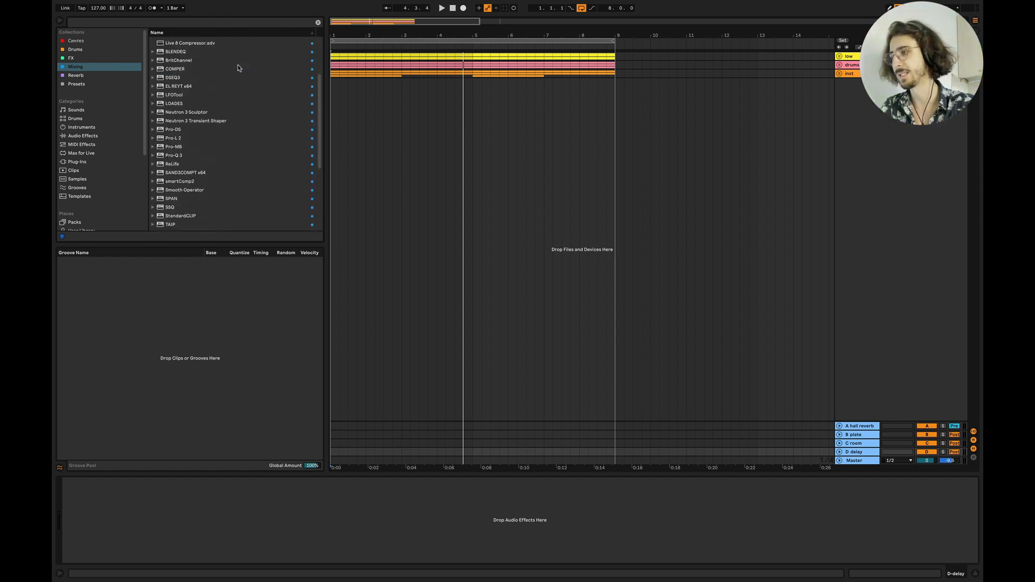
# Examine the synths and instruments stored in the red-tagged collection, and select the One plug-in.
pyautogui.click(82, 43)
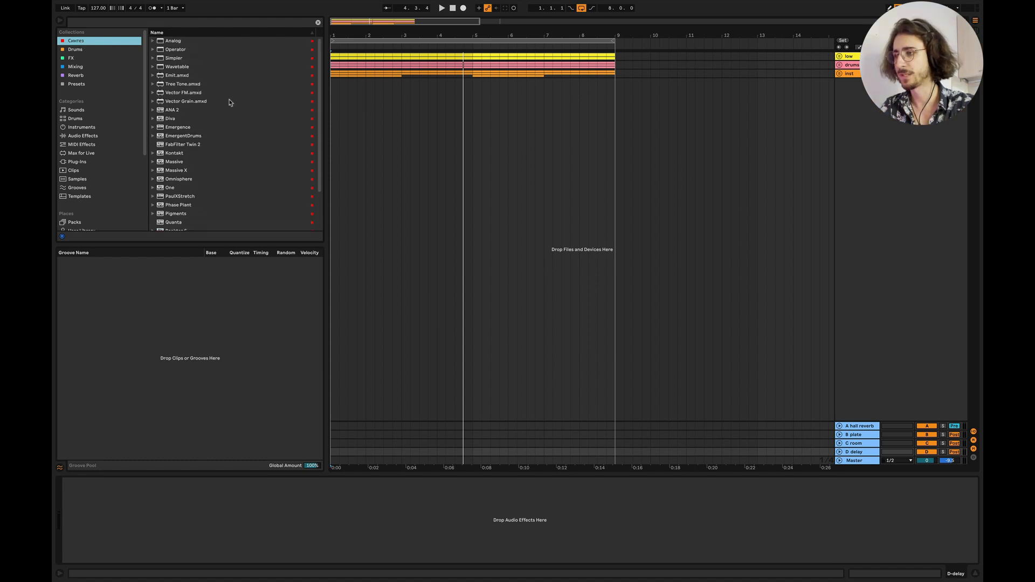
pyautogui.scroll(-4, 231, 102)
pyautogui.scroll(4, 231, 102)
pyautogui.scroll(-4, 230, 102)
pyautogui.scroll(4, 231, 103)
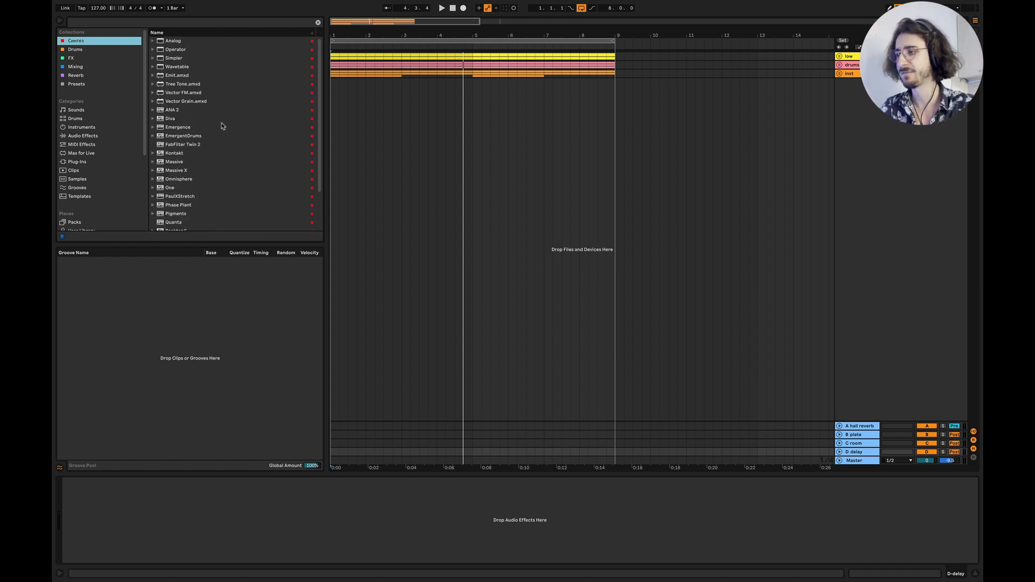
pyautogui.scroll(-3, 222, 126)
pyautogui.click(191, 141)
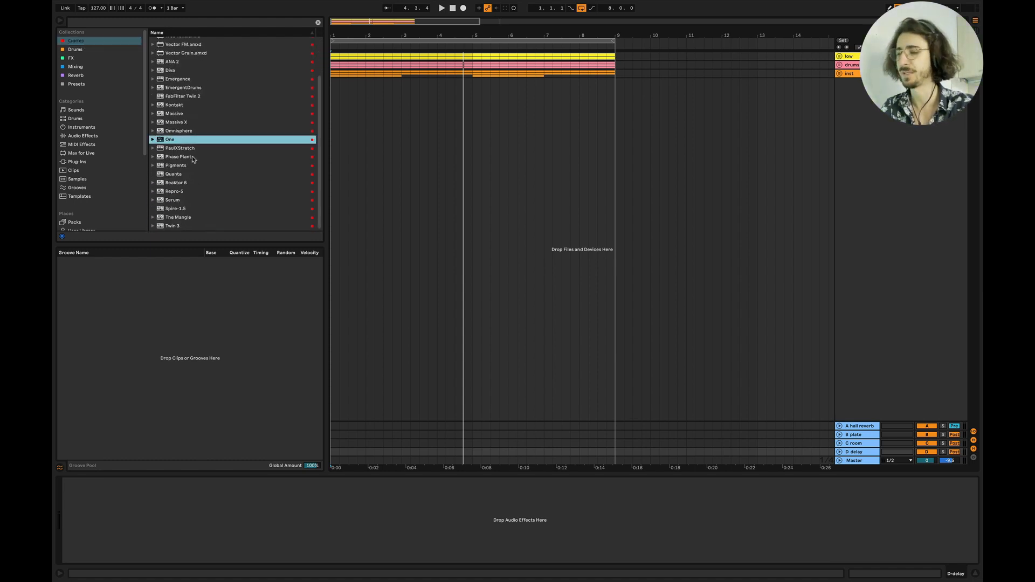
# Look through the Instrument Rack and Audio Effect Rack folders in the Presets collection, collapsing each one.
pyautogui.scroll(3, 223, 131)
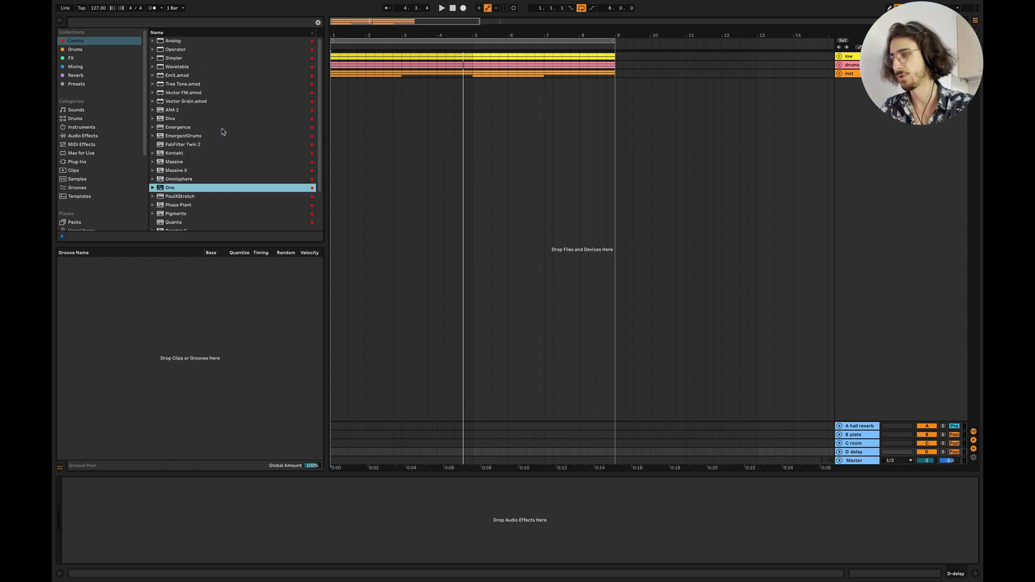
pyautogui.click(90, 85)
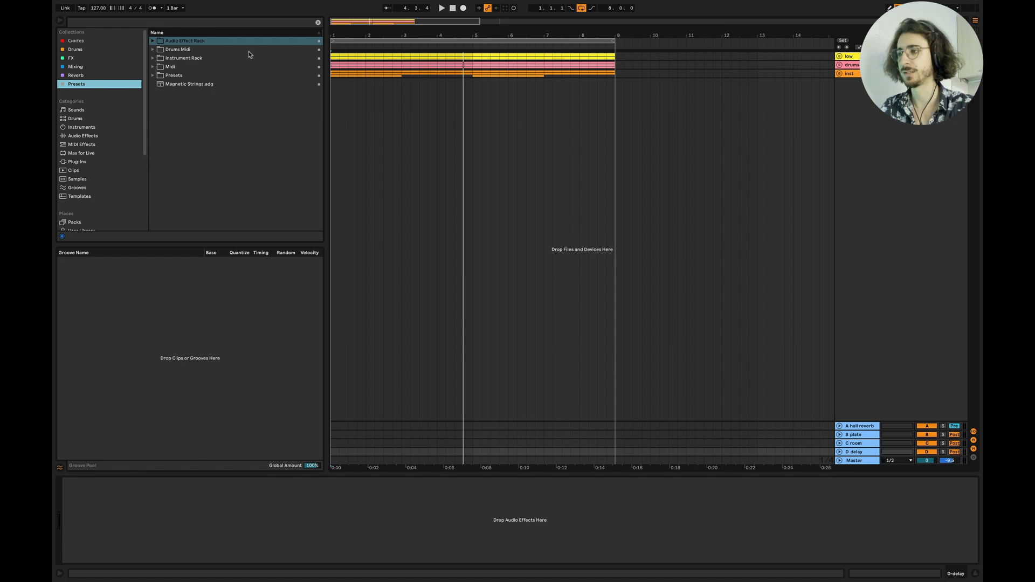
pyautogui.click(153, 58)
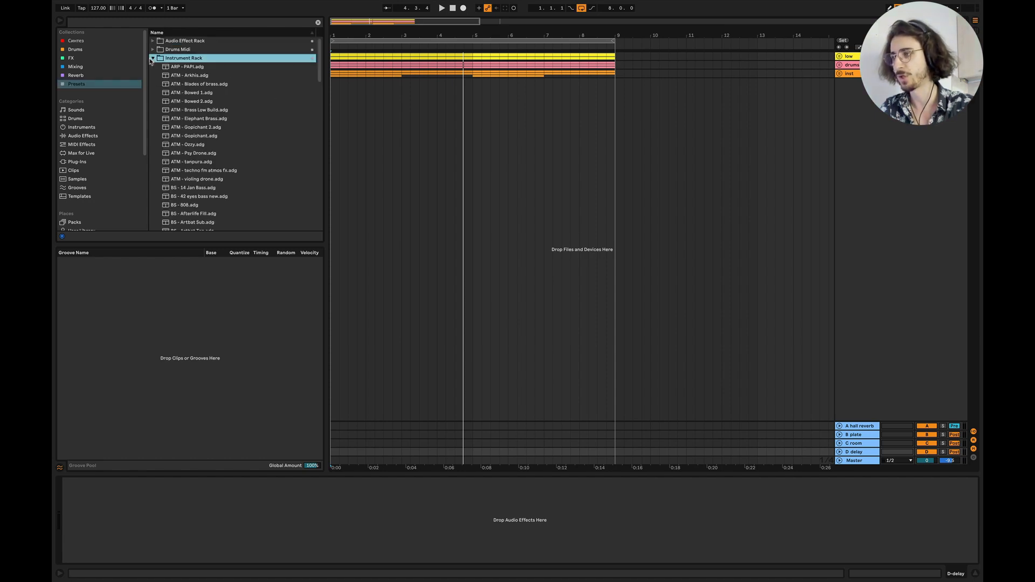
pyautogui.click(152, 58)
pyautogui.click(152, 41)
pyautogui.click(153, 41)
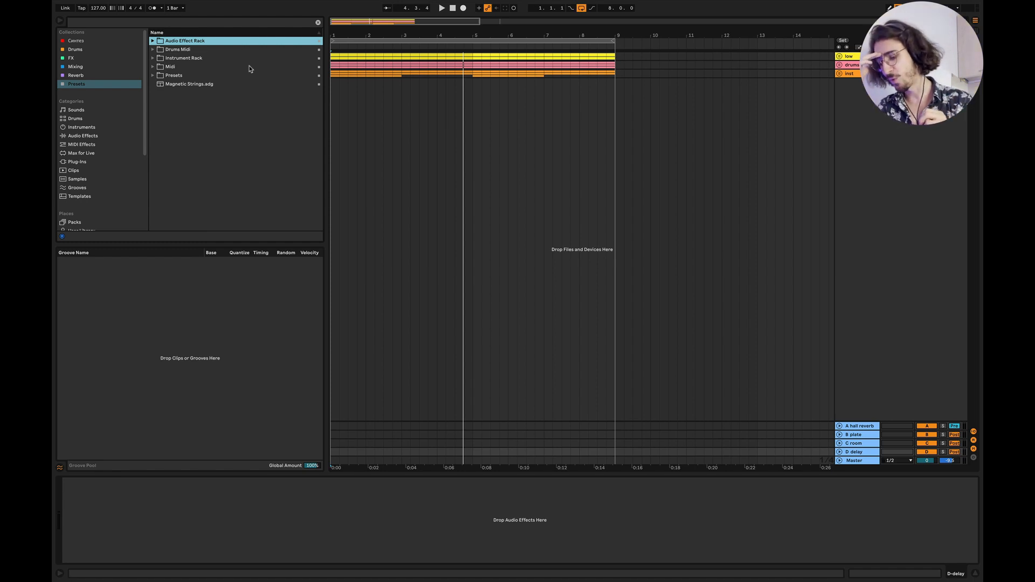
# Duplicate the eight-bar loop of the low, drums and inst groups five times, extending the arrangement to bar 49.
pyautogui.scroll(-5, 487, 159)
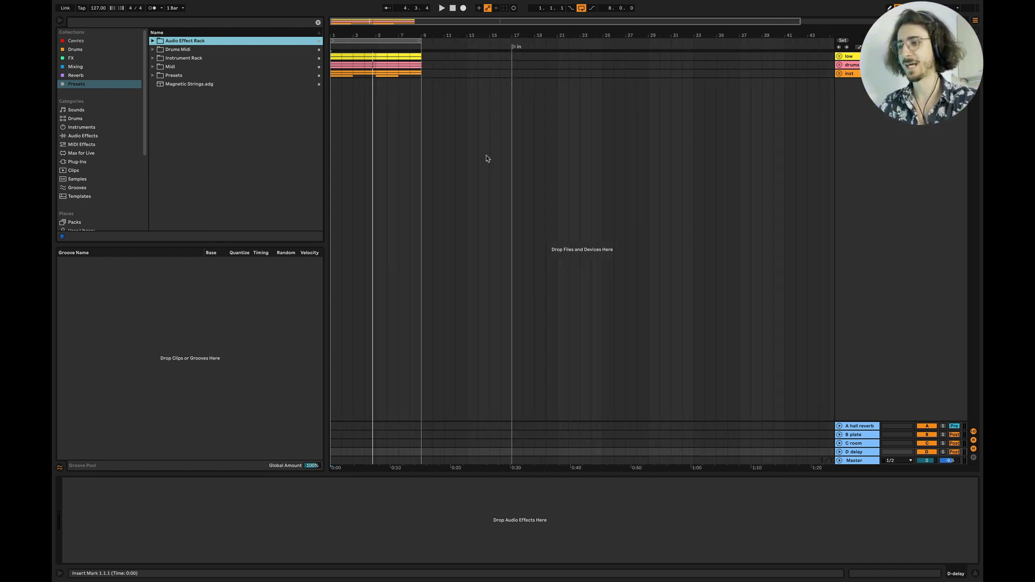
pyautogui.click(401, 60)
pyautogui.scroll(-3, 429, 97)
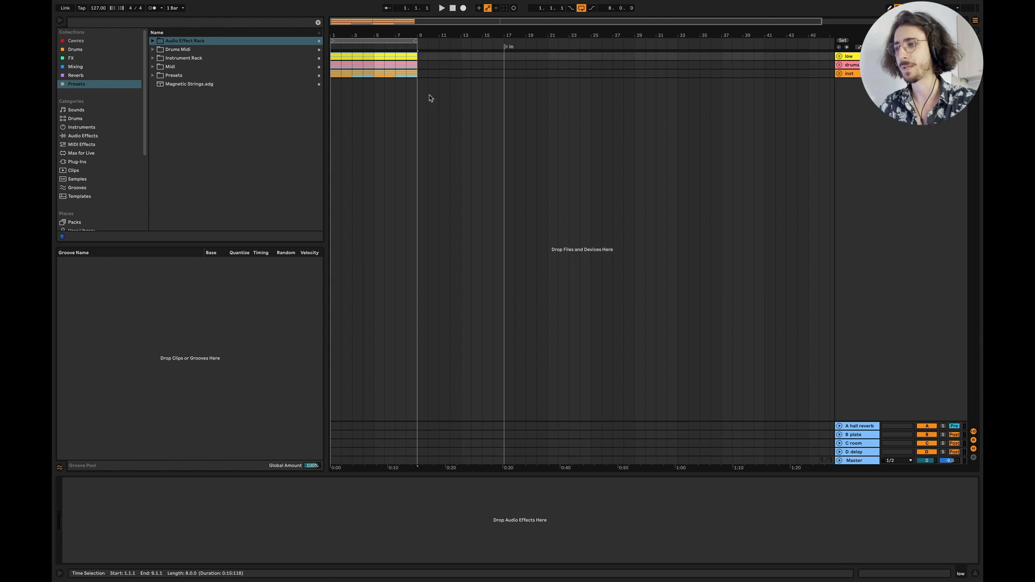
pyautogui.hotkey('ctrl', 'd')
pyautogui.hotkey('ctrl', 'd')
pyautogui.hotkey('ctrl', 'd')
pyautogui.hotkey('ctrl', 'd')
pyautogui.hotkey('ctrl', 'd')
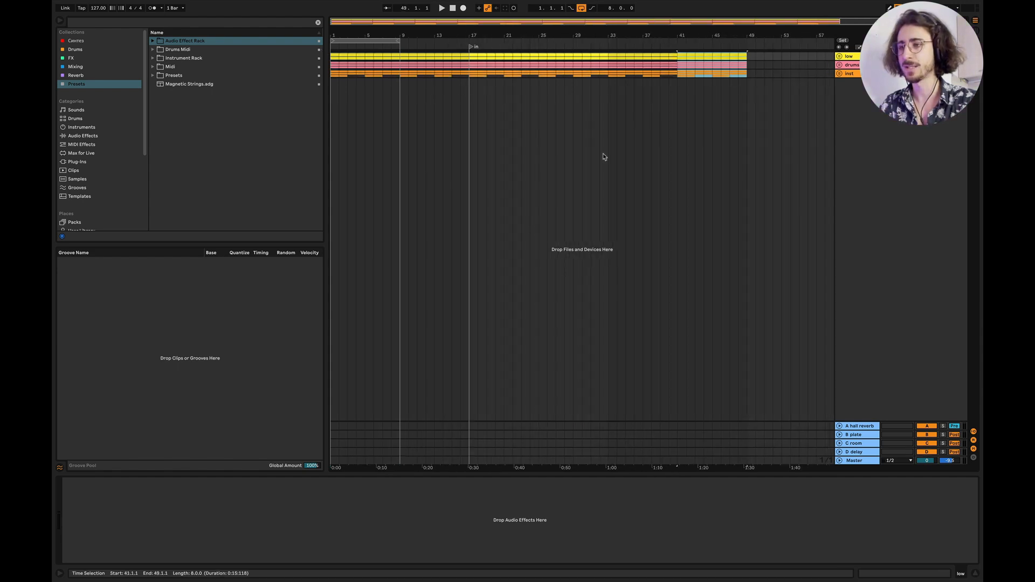
# Inspect the tracks and devices of the low, drums and inst groups, and fold all the groups again.
pyautogui.click(839, 56)
pyautogui.click(847, 64)
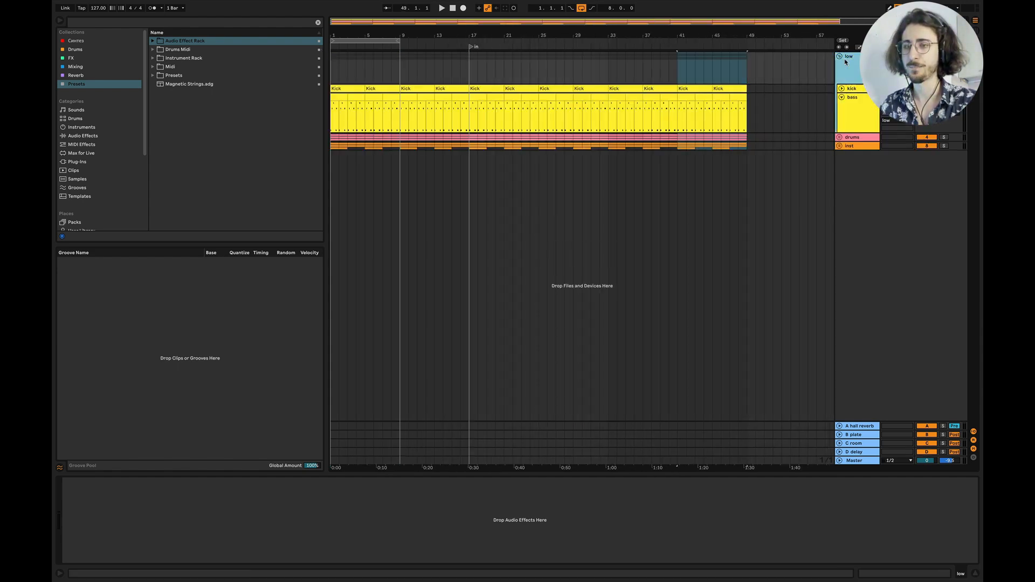
pyautogui.click(839, 137)
pyautogui.click(850, 138)
pyautogui.click(839, 137)
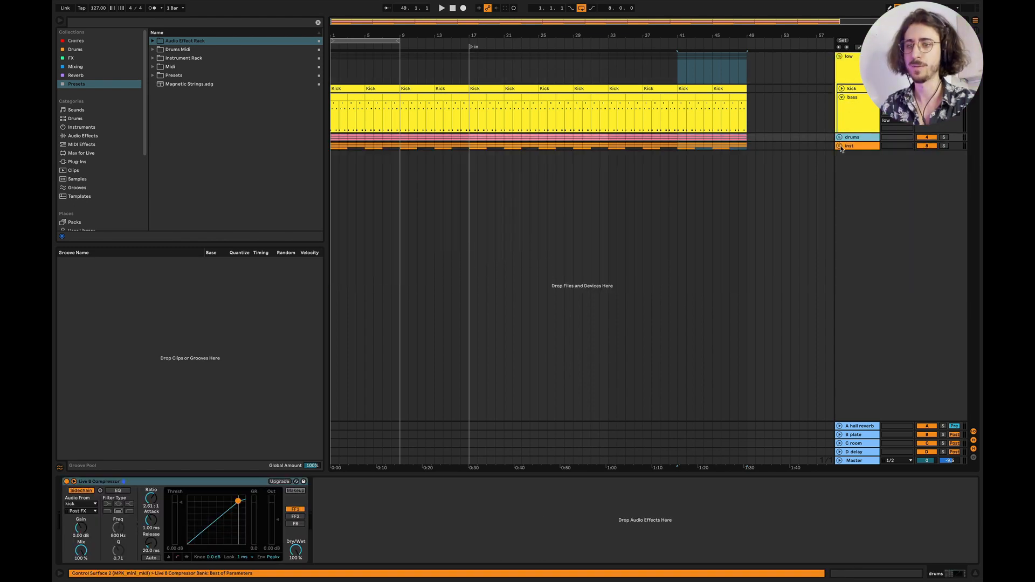
pyautogui.click(840, 146)
pyautogui.click(857, 147)
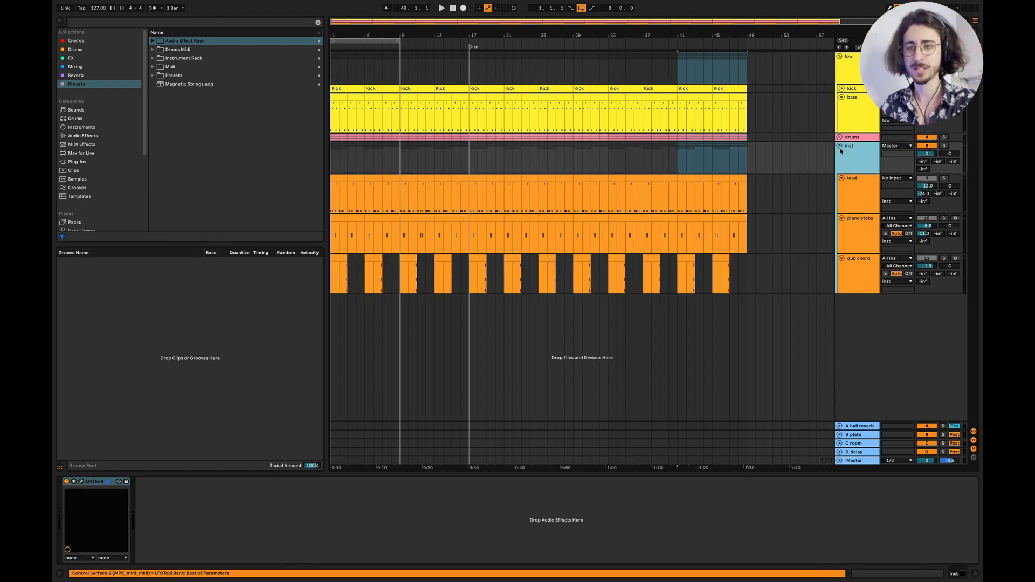
pyautogui.click(839, 56)
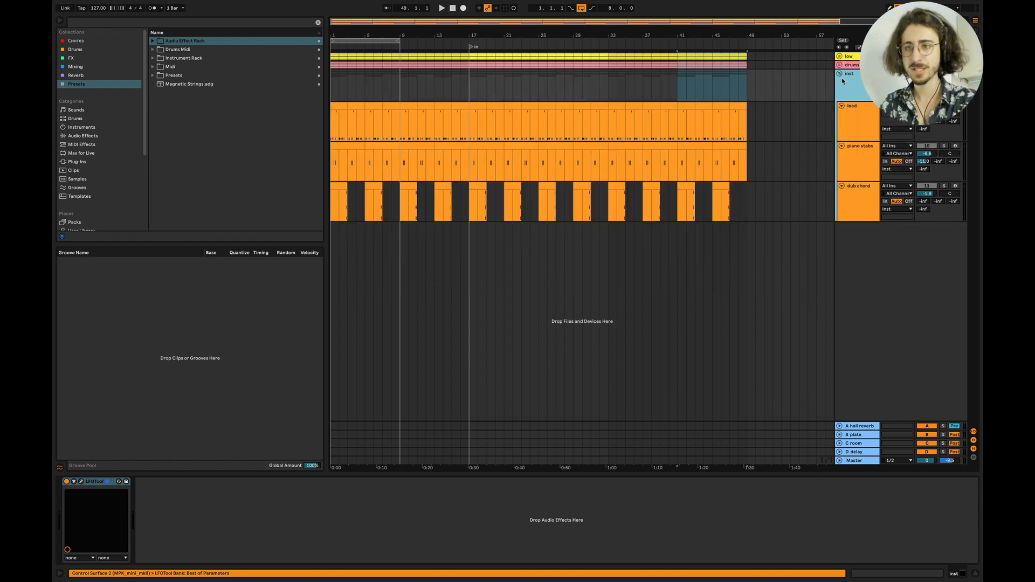
pyautogui.click(839, 74)
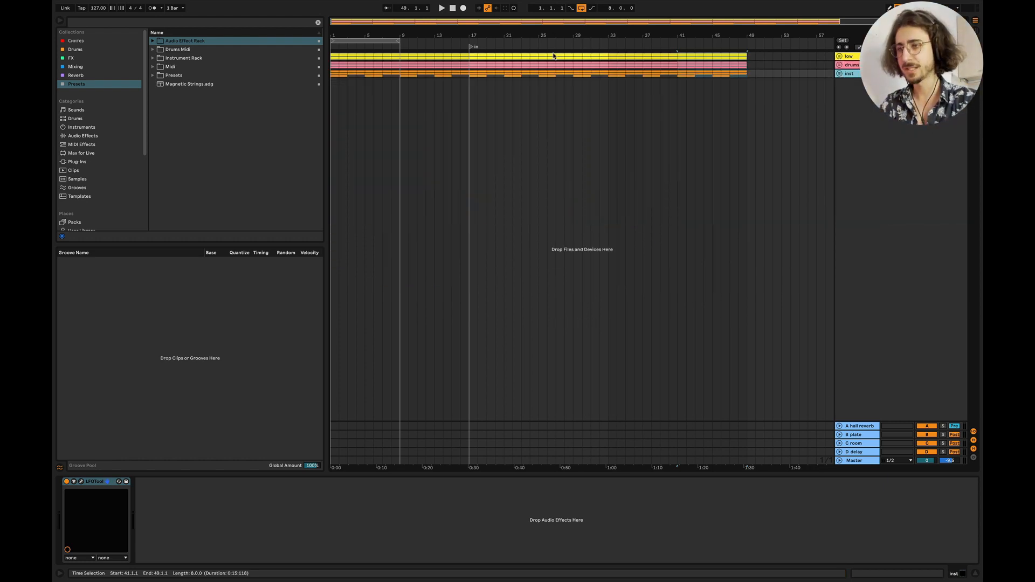
# Try clearing the low and drums groups from bar 17 to bar 29 to form a break.
pyautogui.click(549, 21)
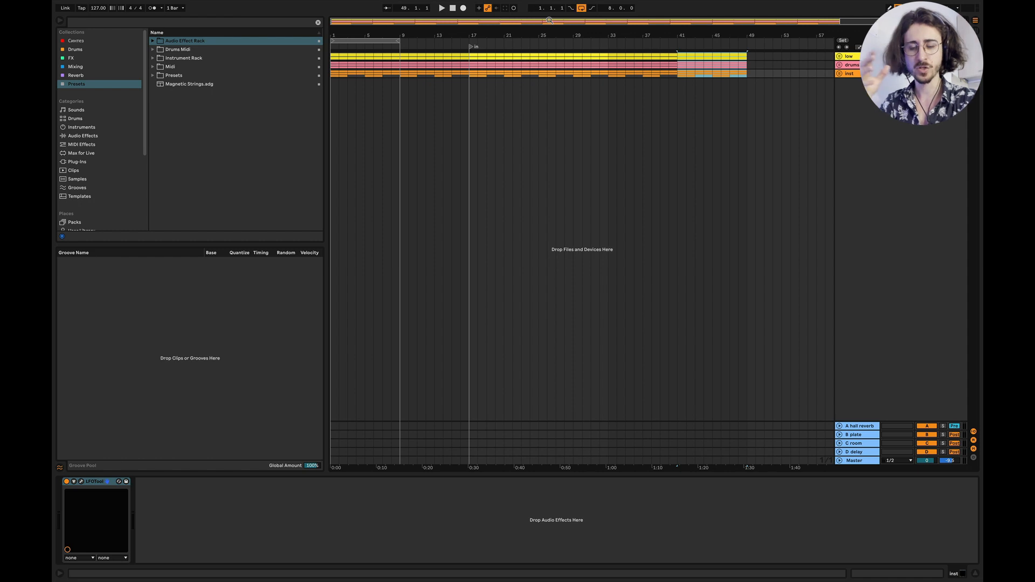
pyautogui.moveTo(469, 56); pyautogui.dragTo(573, 56)
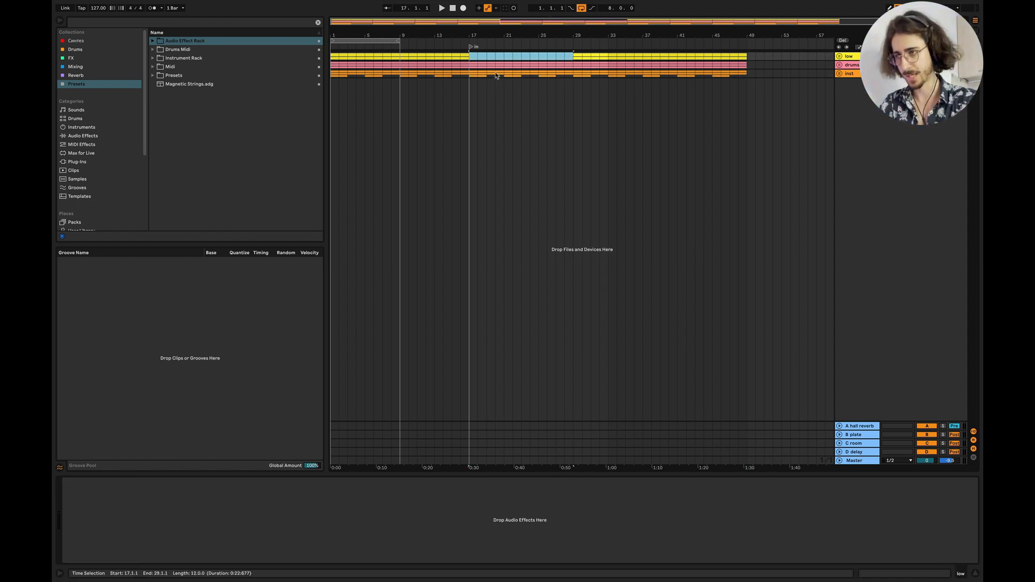
pyautogui.moveTo(469, 65); pyautogui.dragTo(573, 65)
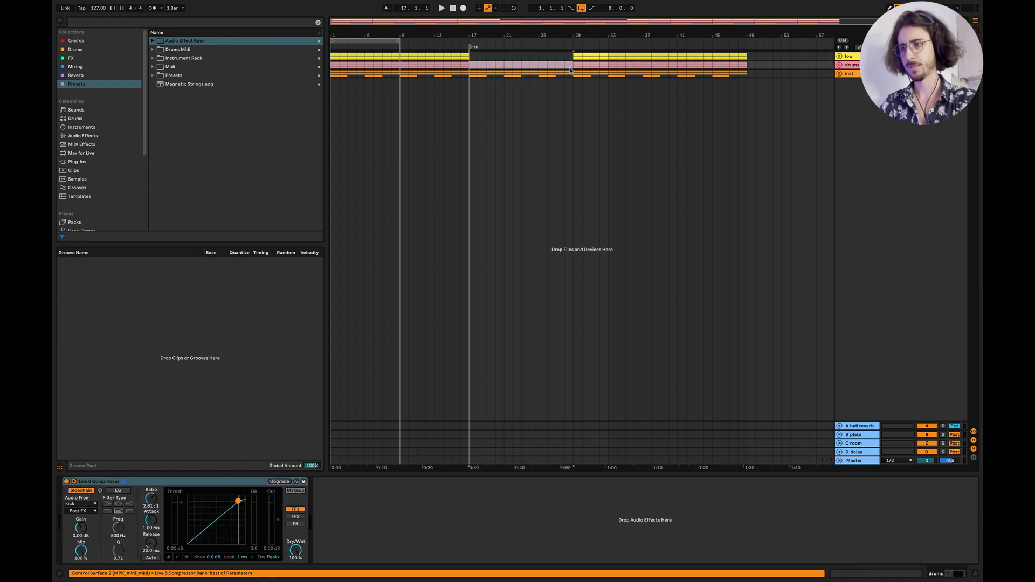
pyautogui.press('Delete')
# Select the inst group from bar 17 to bar 29, and undo the deletions in the low and drums groups.
pyautogui.moveTo(470, 73); pyautogui.dragTo(573, 79)
pyautogui.click(478, 77)
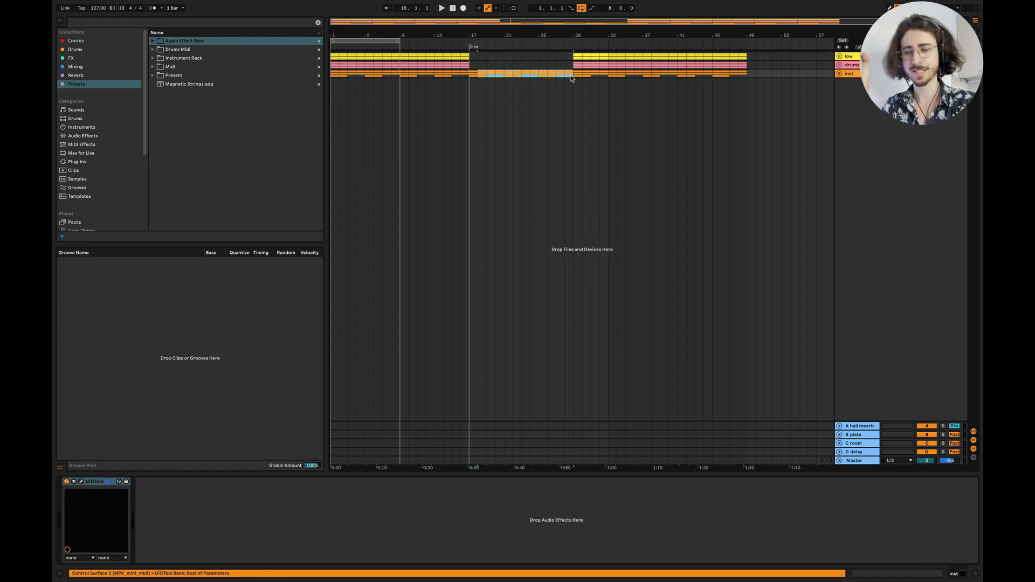
pyautogui.moveTo(470, 75)
pyautogui.mouseDown()
pyautogui.moveTo(574, 79)
pyautogui.moveTo(472, 76)
pyautogui.mouseUp()
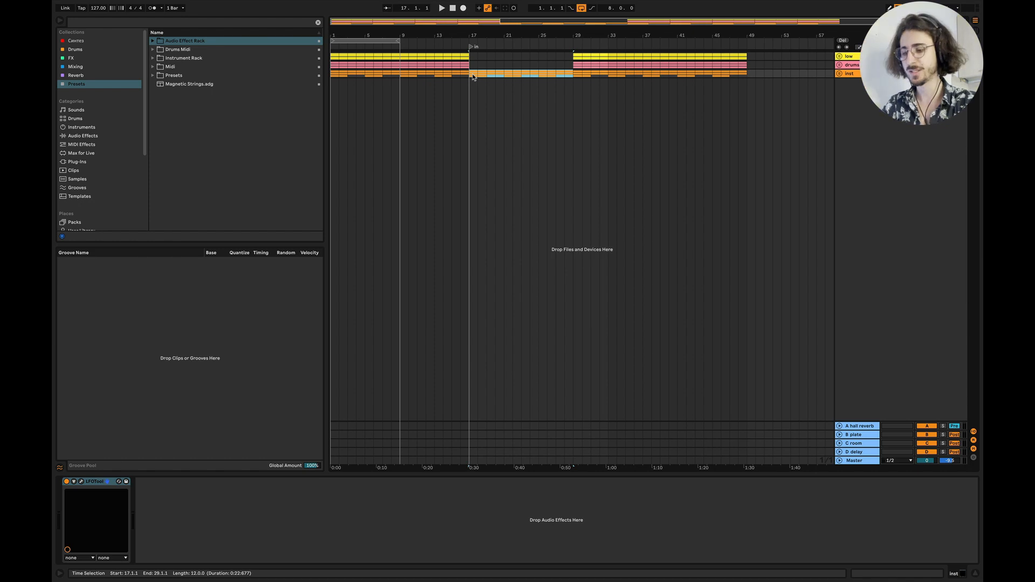
pyautogui.press('super+z')
pyautogui.press('super+z')
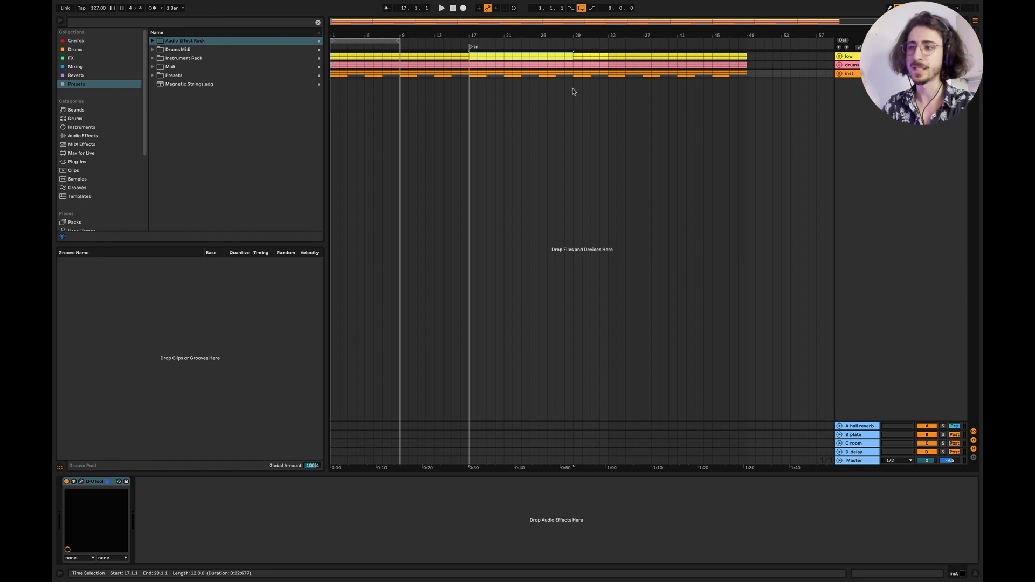
# Insert an audio track below the inst group, name it fx and colour it dark blue.
pyautogui.rightClick(856, 95)
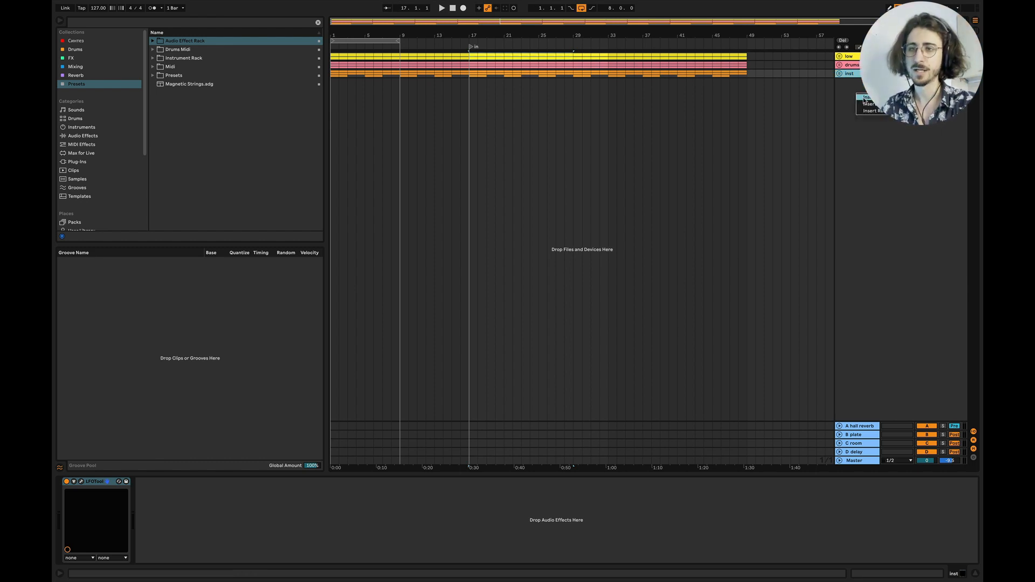
pyautogui.click(865, 98)
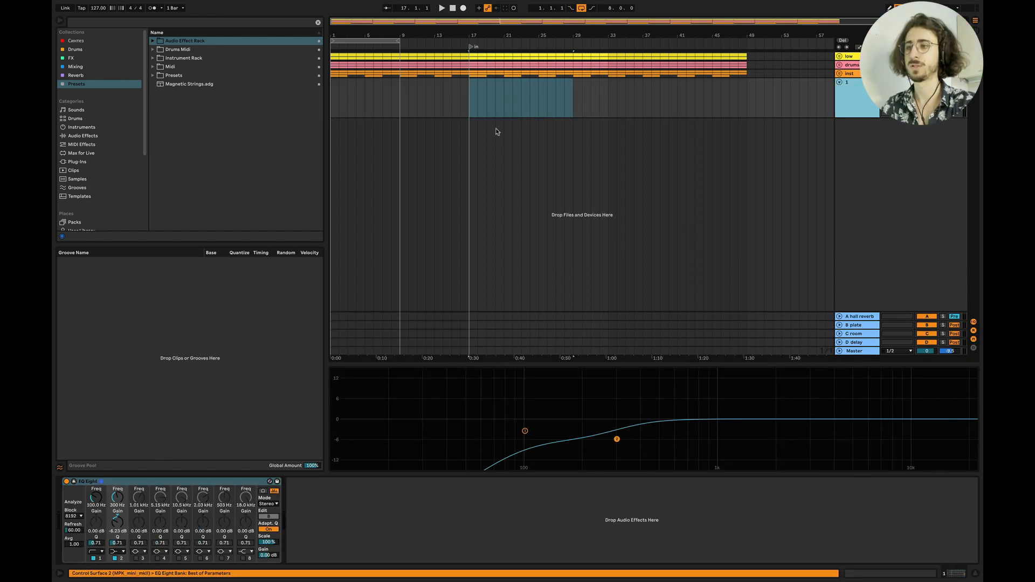
pyautogui.rightClick(860, 108)
pyautogui.click(936, 281)
pyautogui.click(721, 172)
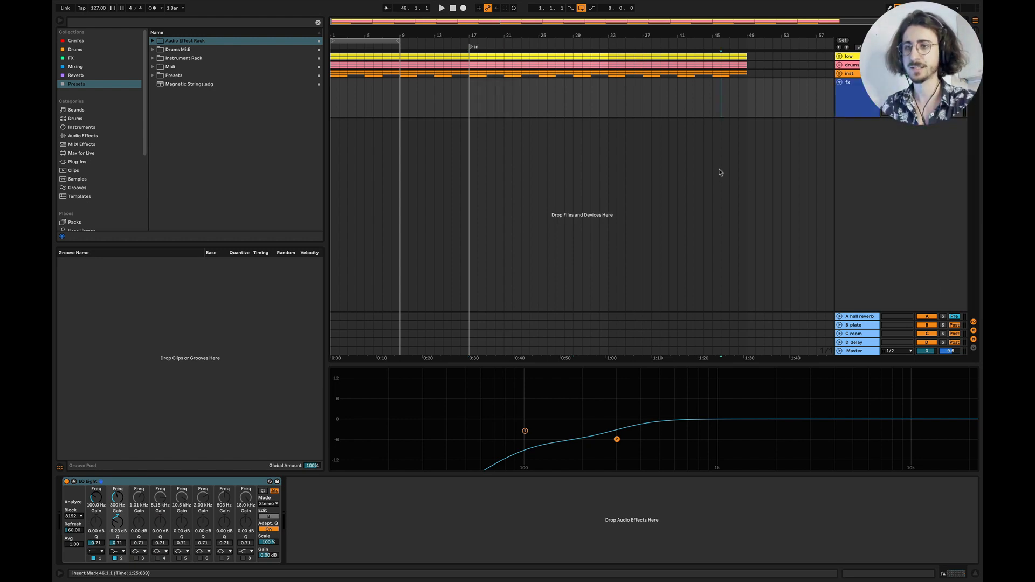
# Insert an audio track below fx, name it vocals, colour it green and fold it.
pyautogui.rightClick(869, 112)
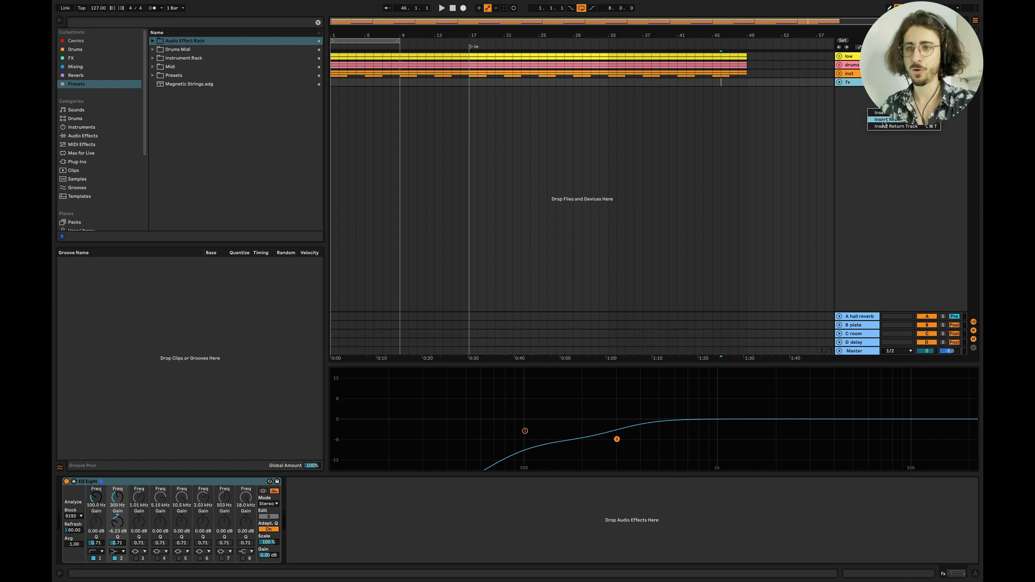
pyautogui.click(879, 118)
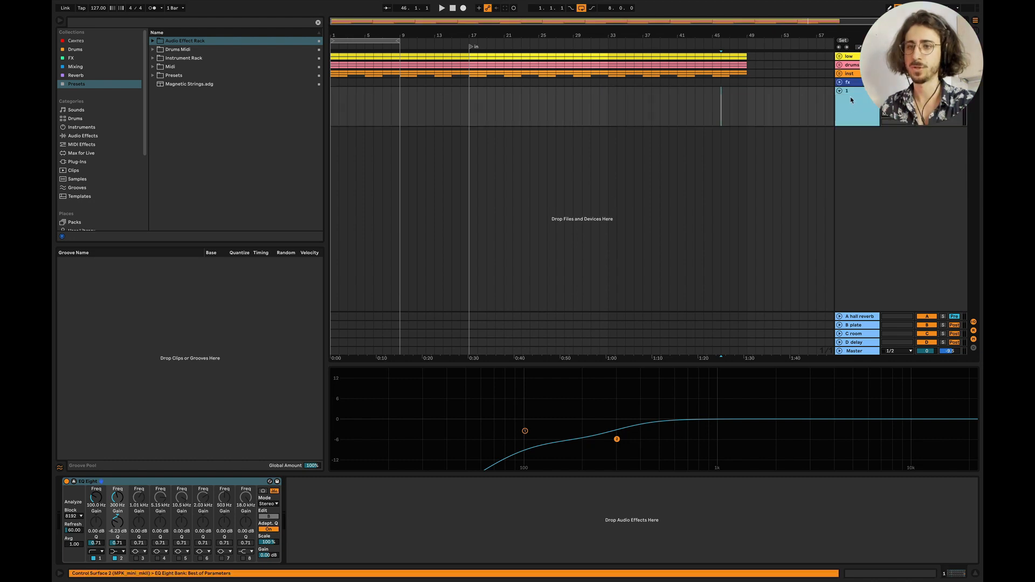
pyautogui.write('vocals')
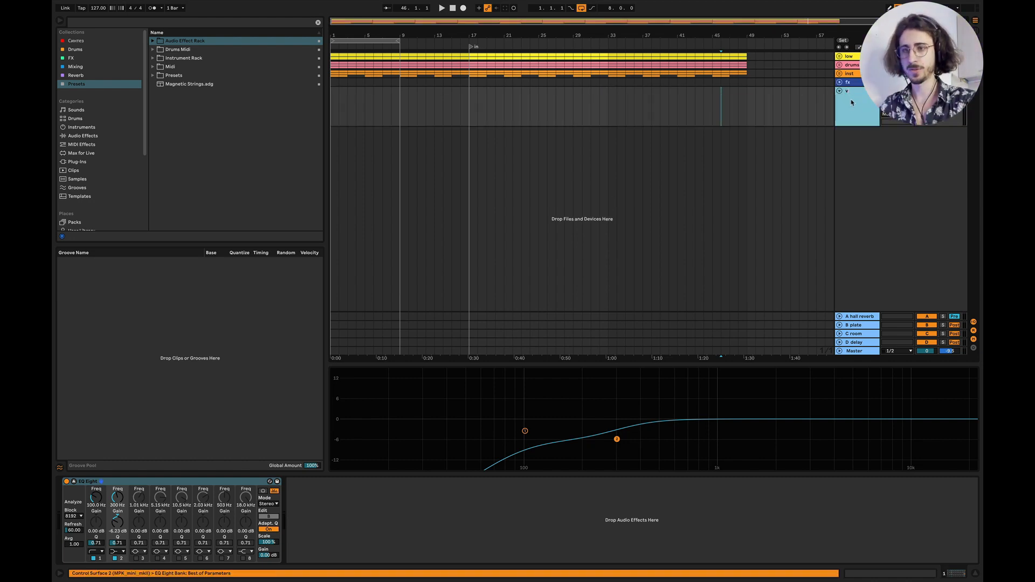
pyautogui.press('Return')
pyautogui.rightClick(852, 102)
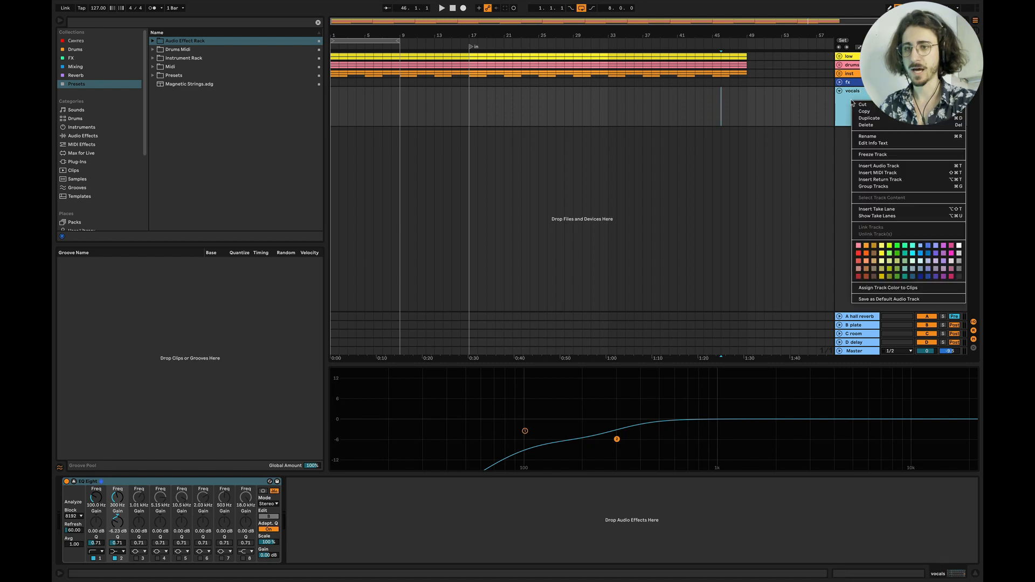
pyautogui.click(905, 246)
pyautogui.click(840, 91)
# Insert an audio track below vocals, name it atmos, colour it white and fold it.
pyautogui.rightClick(852, 113)
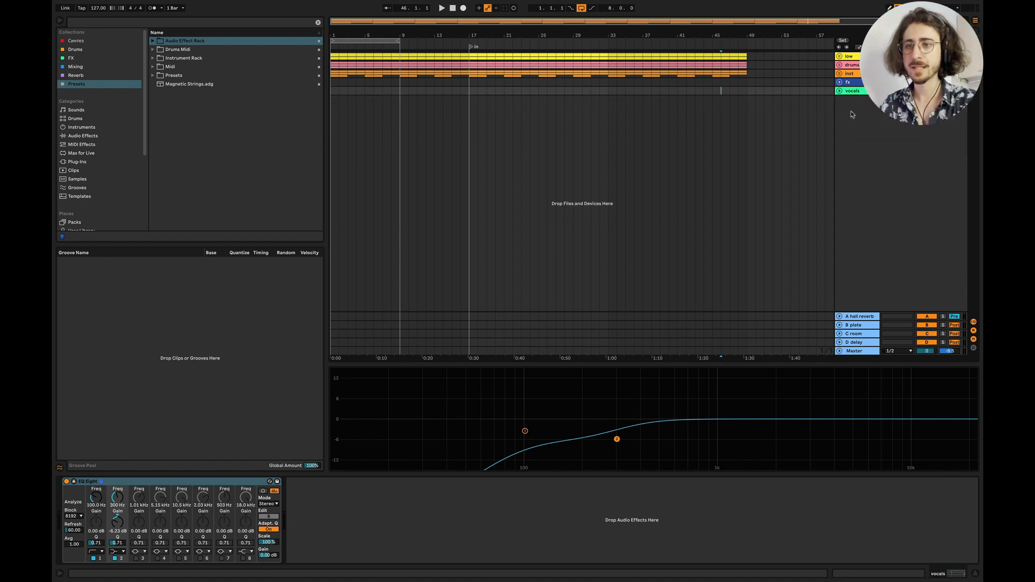
pyautogui.click(868, 117)
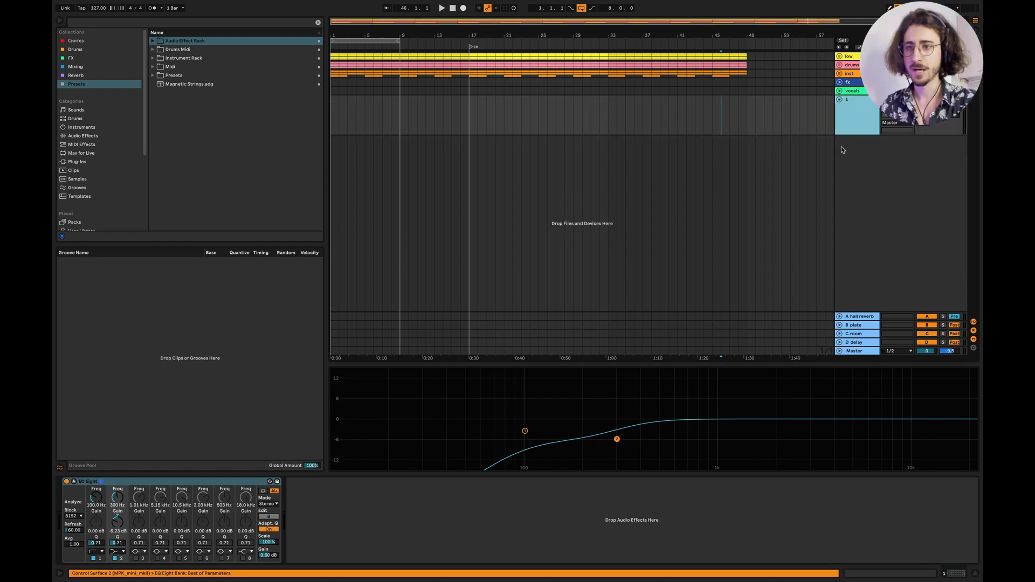
pyautogui.rightClick(859, 112)
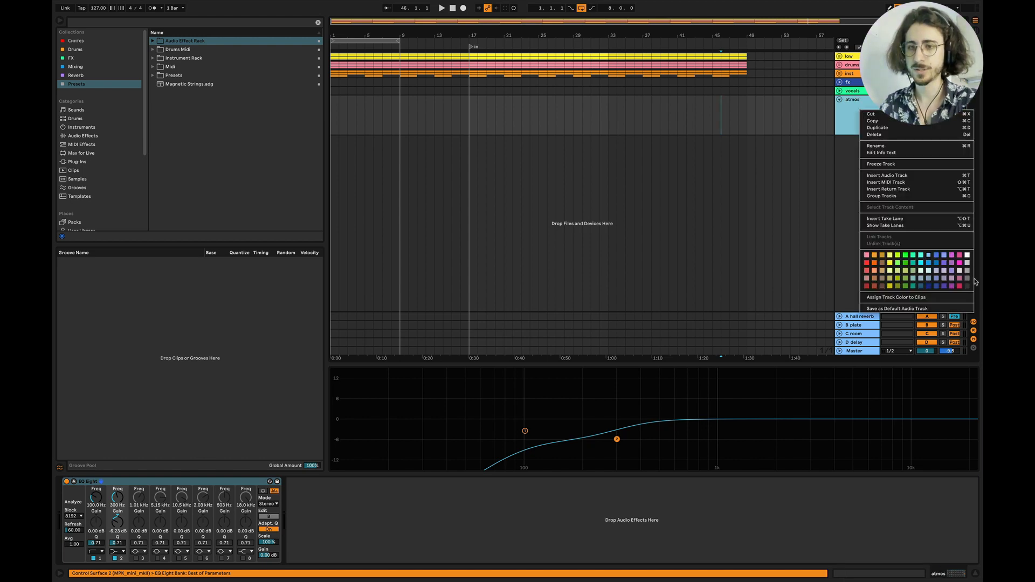
pyautogui.click(968, 248)
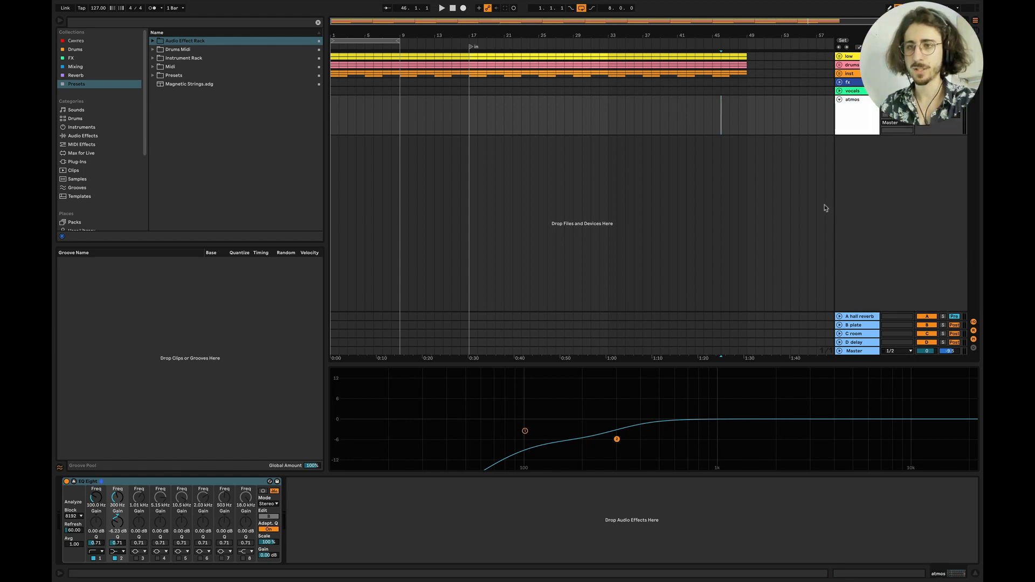
pyautogui.click(840, 99)
# Step through the group and track headers from low to atmos and back up to drums, reviewing the devices on each.
pyautogui.click(851, 57)
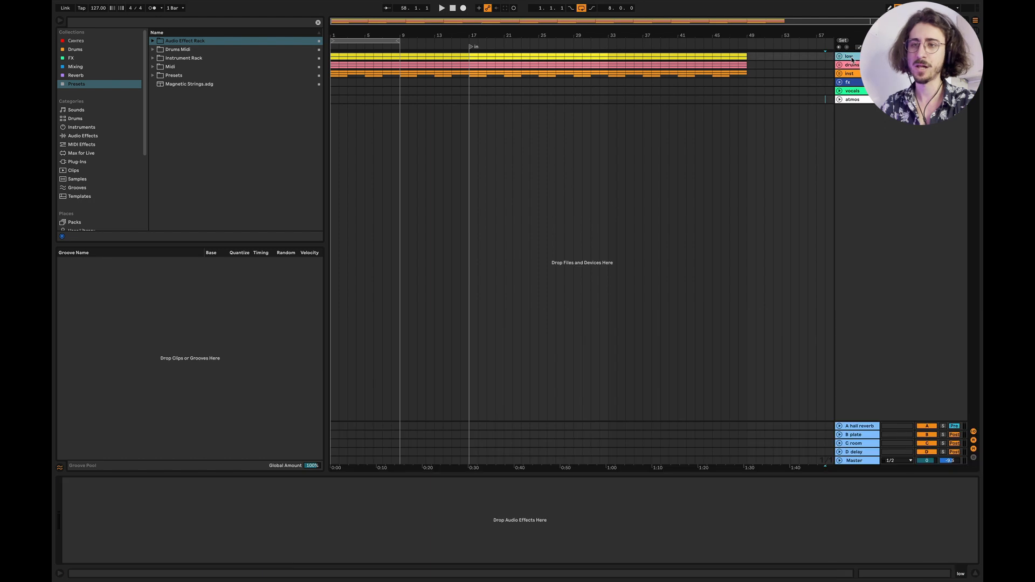
pyautogui.press('Down')
pyautogui.press('Down')
pyautogui.press('Down')
pyautogui.press('Down')
pyautogui.press('Down')
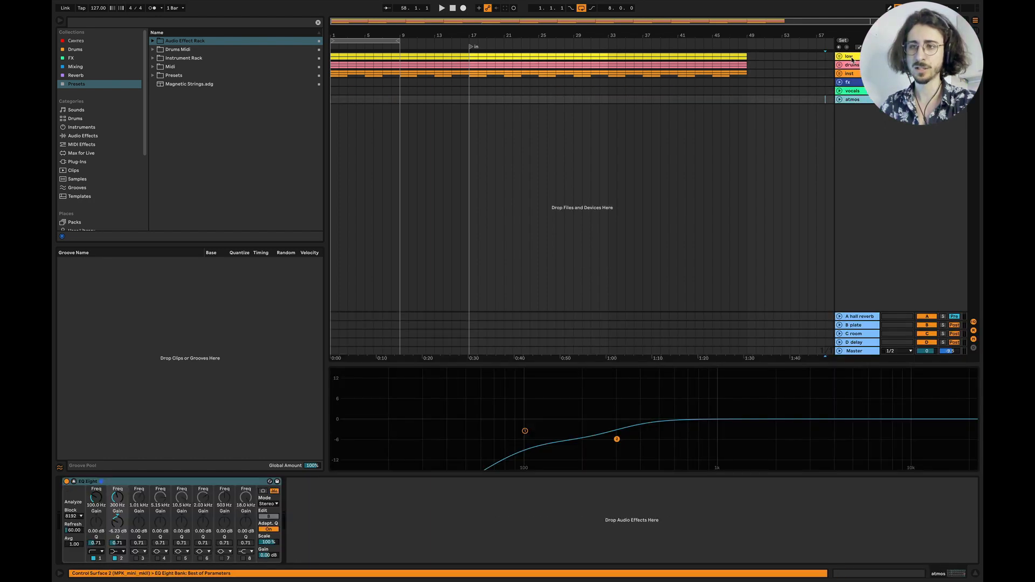
pyautogui.press('Up')
pyautogui.press('Up')
pyautogui.press('Up')
pyautogui.press('Up')
pyautogui.press('Up')
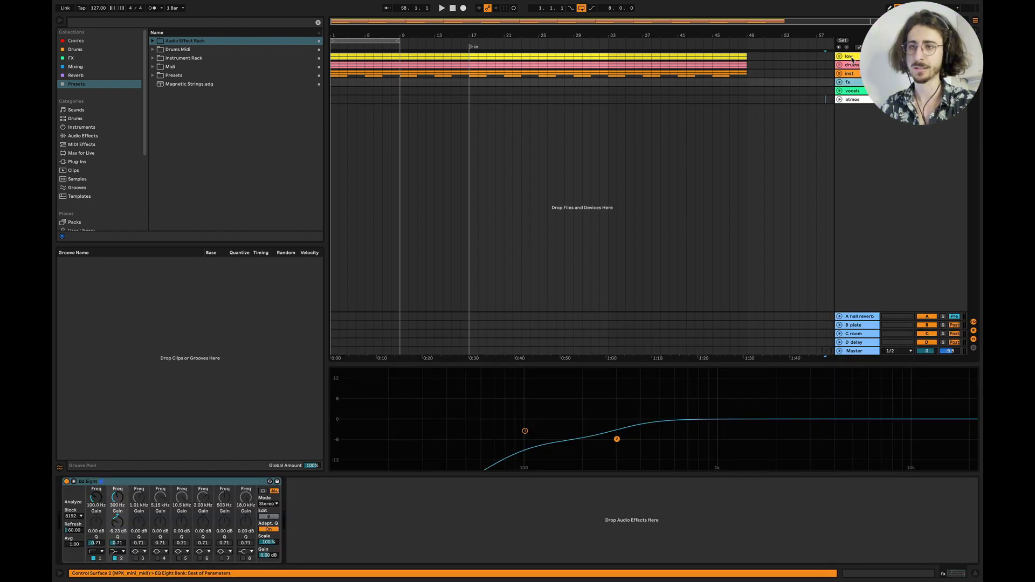
pyautogui.press('Down')
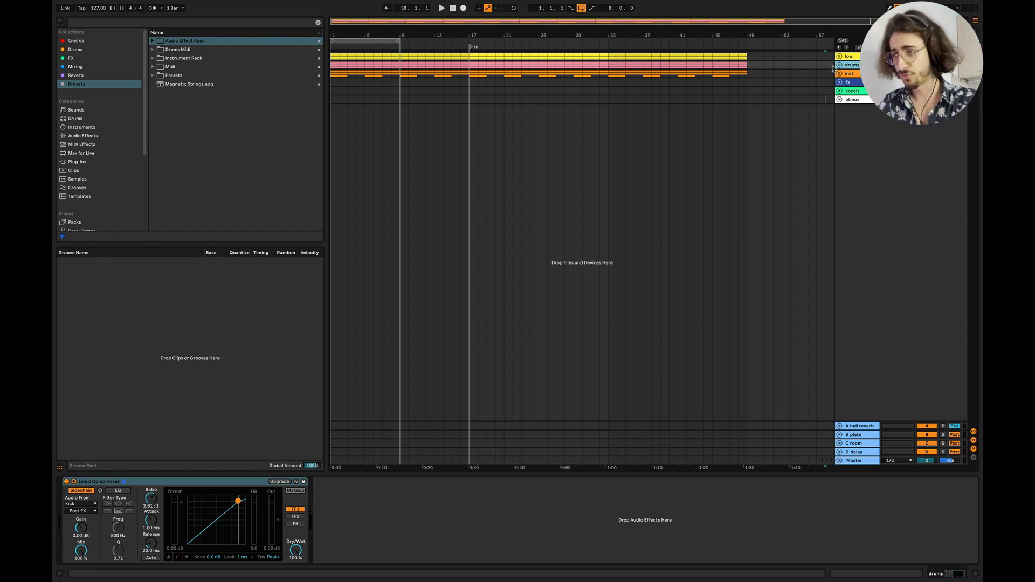
# Examine the hat, clap and shaker tracks inside the drums group, and fold the group again.
pyautogui.click(839, 65)
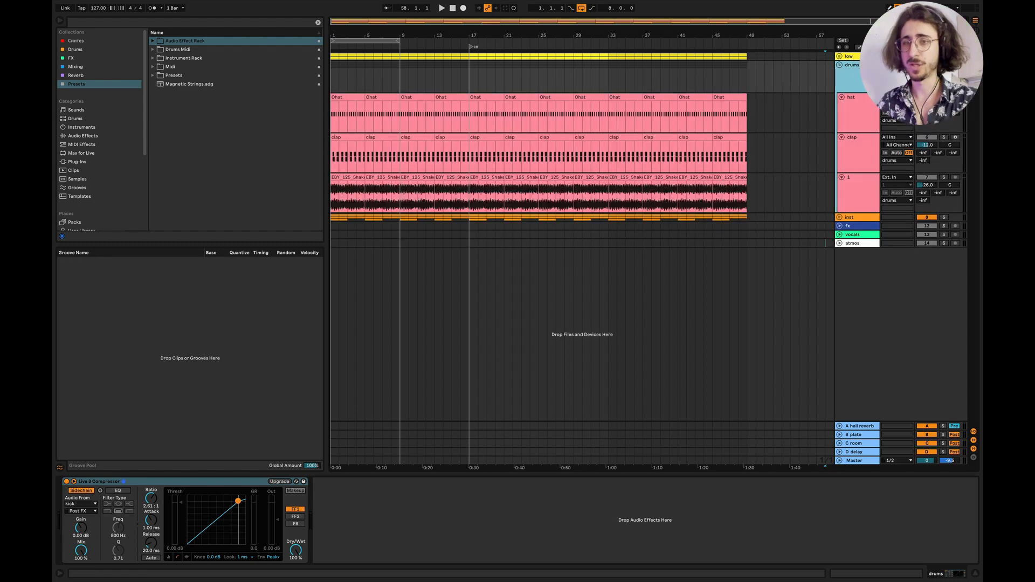
pyautogui.click(839, 64)
pyautogui.scroll(5, 455, 82)
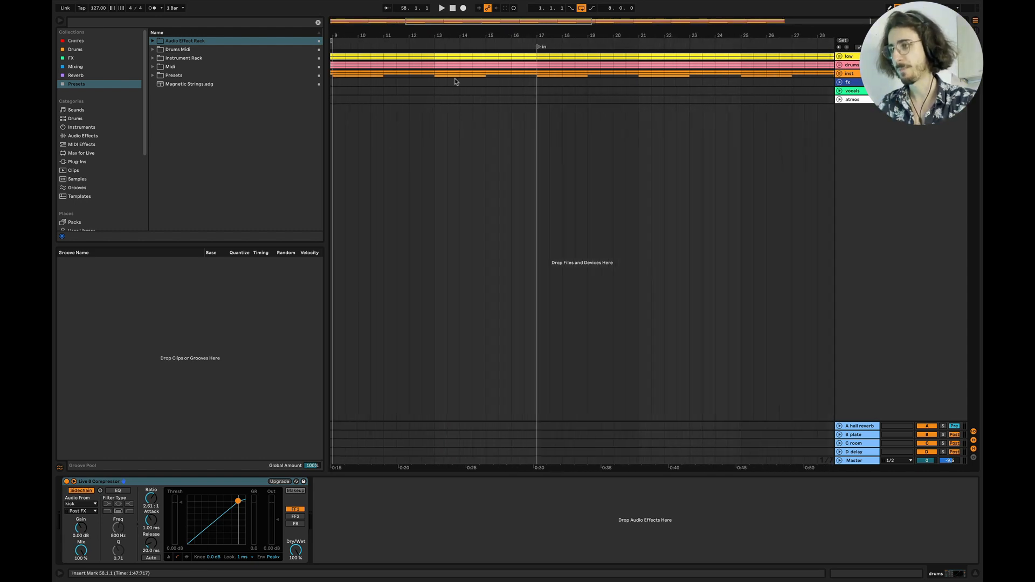
# Import the 14 Jan Drums.als set from the User Library as a new group below the atmos track.
pyautogui.scroll(-5, 93, 164)
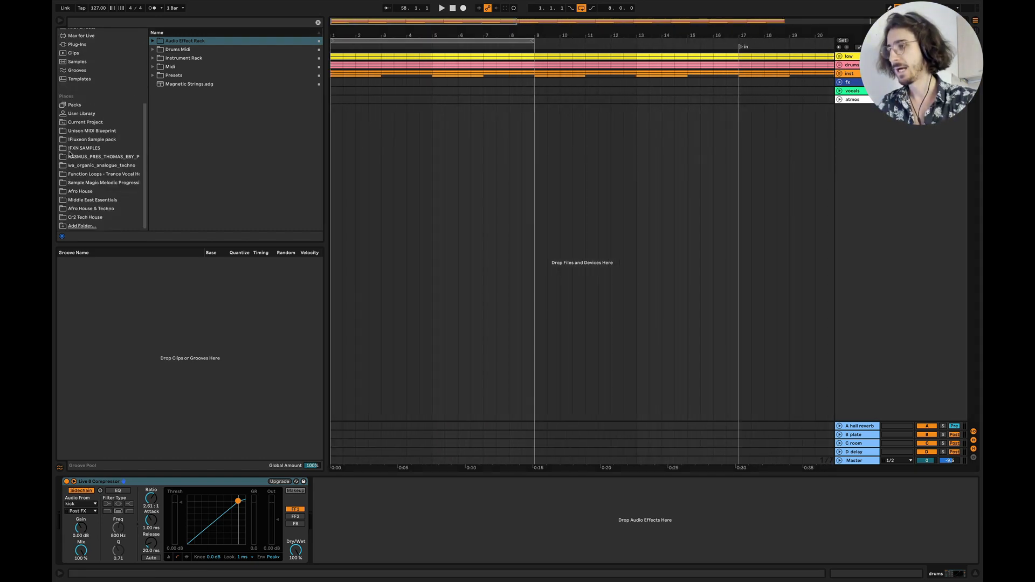
pyautogui.click(75, 114)
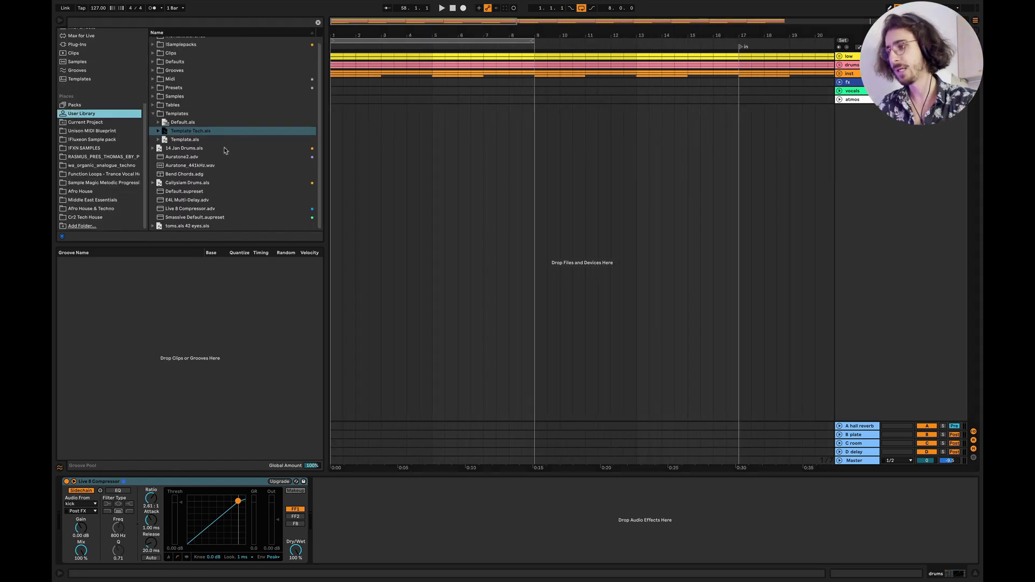
pyautogui.click(153, 118)
pyautogui.click(184, 128)
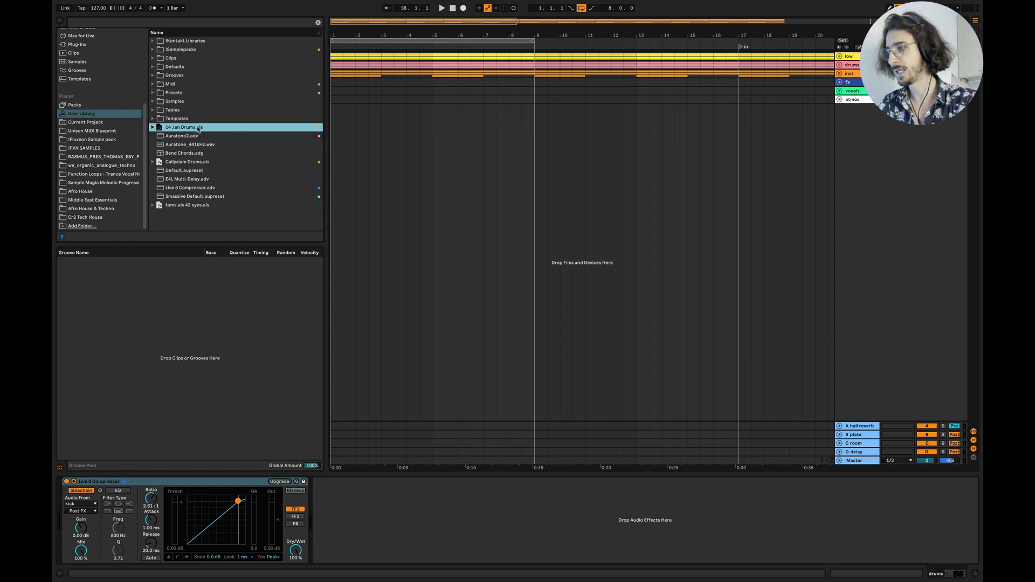
pyautogui.moveTo(184, 135); pyautogui.dragTo(347, 113)
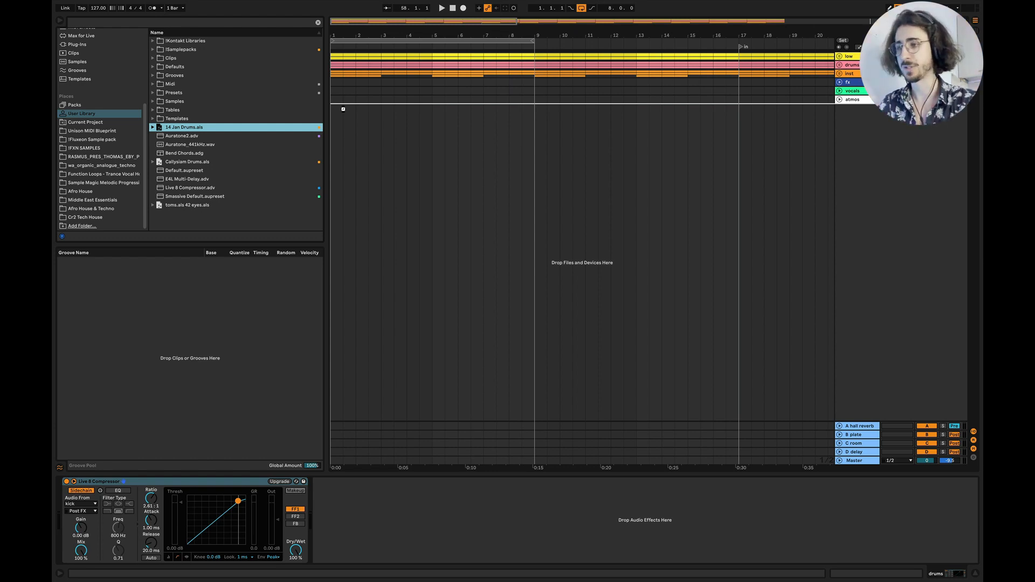
pyautogui.moveTo(343, 109); pyautogui.dragTo(344, 109)
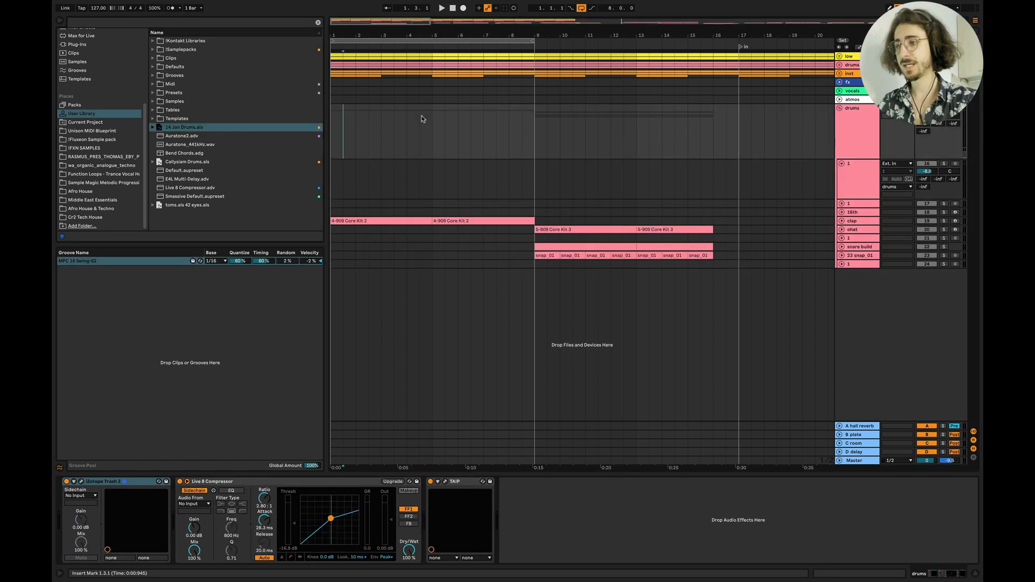
# Cut the 16th, clap and ohat clips between bars 25 and 29 of the imported drums group.
pyautogui.scroll(-5, 526, 165)
pyautogui.scroll(5, 525, 165)
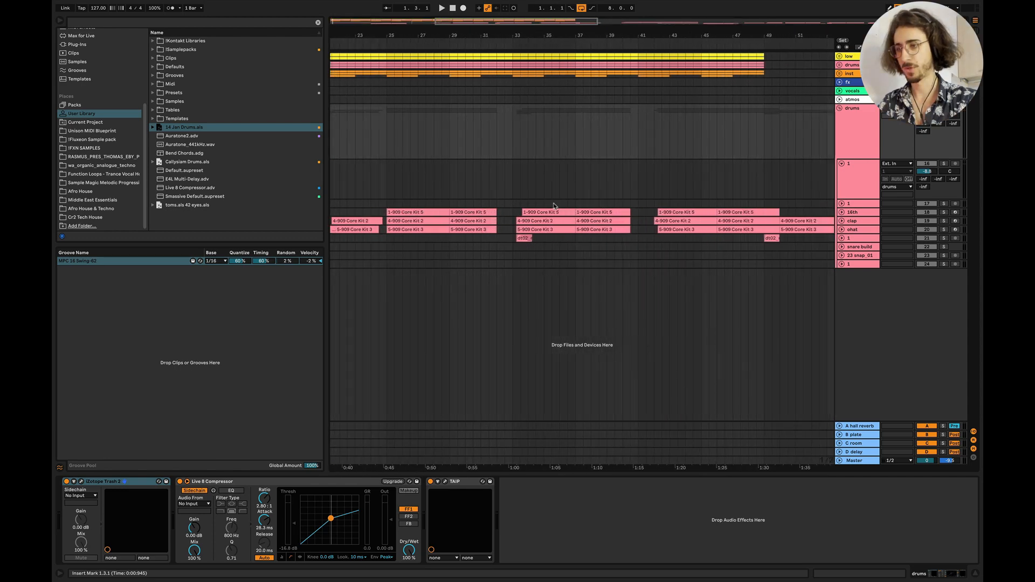
pyautogui.scroll(-3, 462, 259)
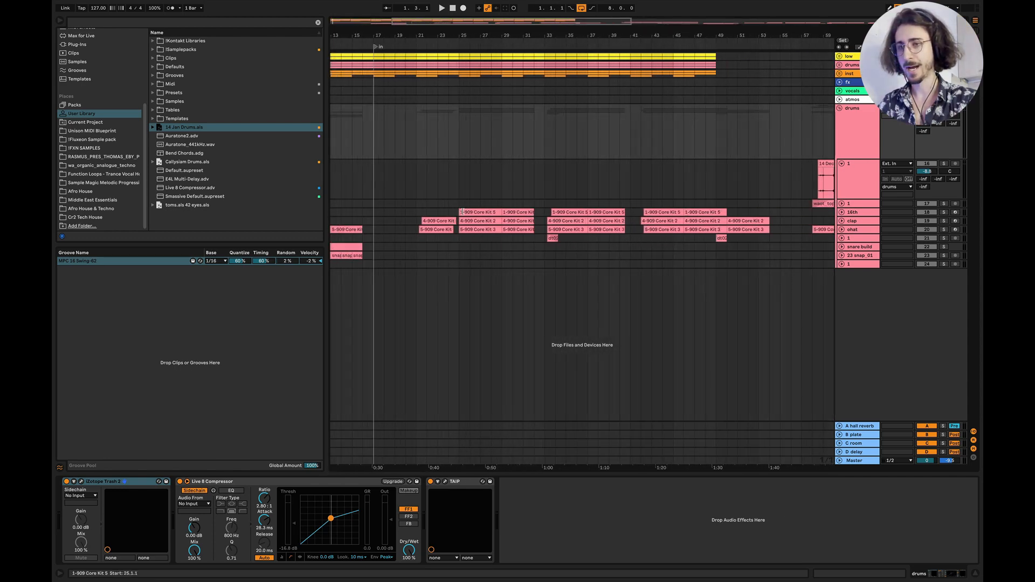
pyautogui.scroll(-4, 785, 180)
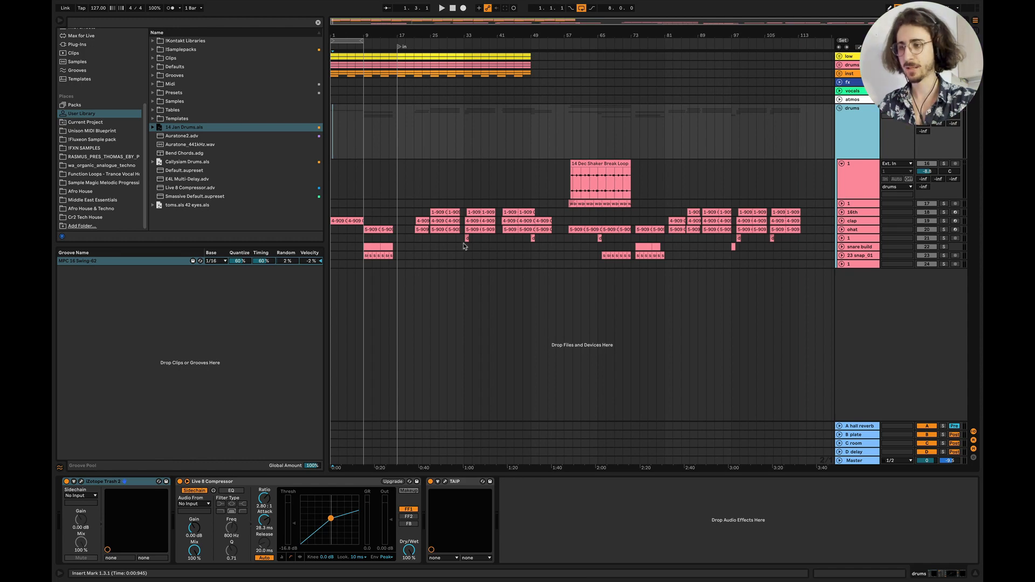
pyautogui.scroll(3, 466, 246)
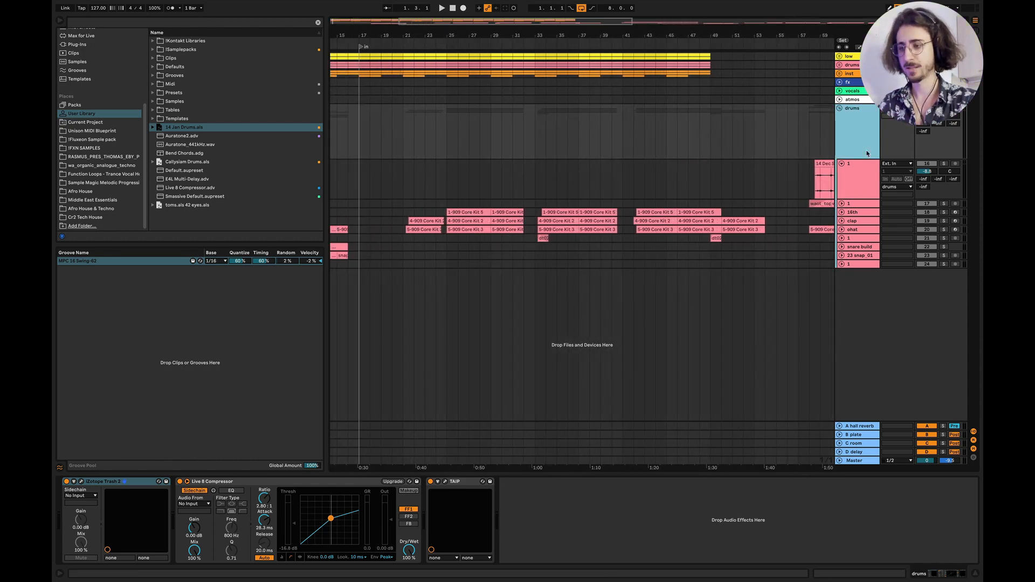
pyautogui.scroll(4, 544, 214)
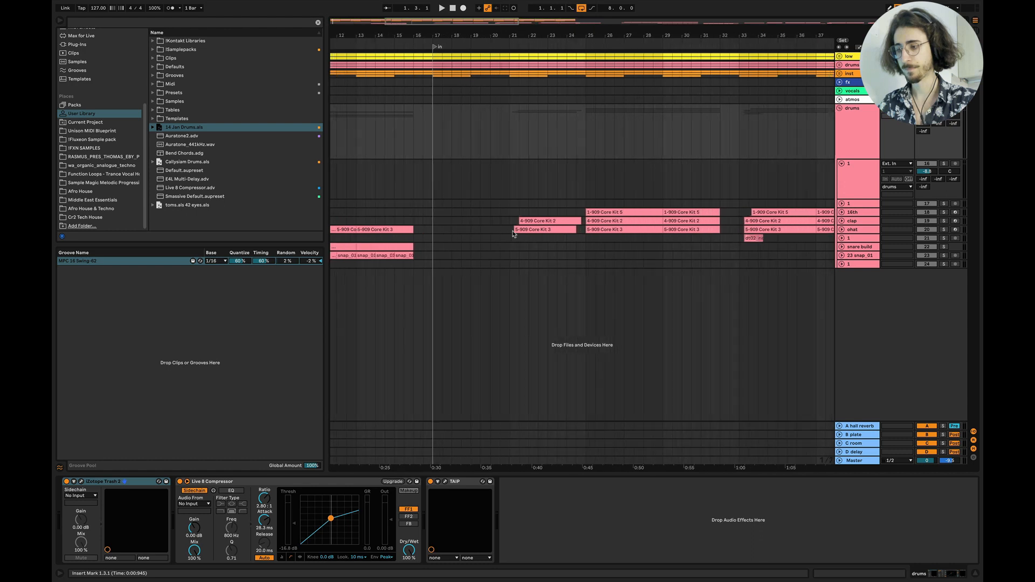
pyautogui.moveTo(536, 241); pyautogui.dragTo(626, 208)
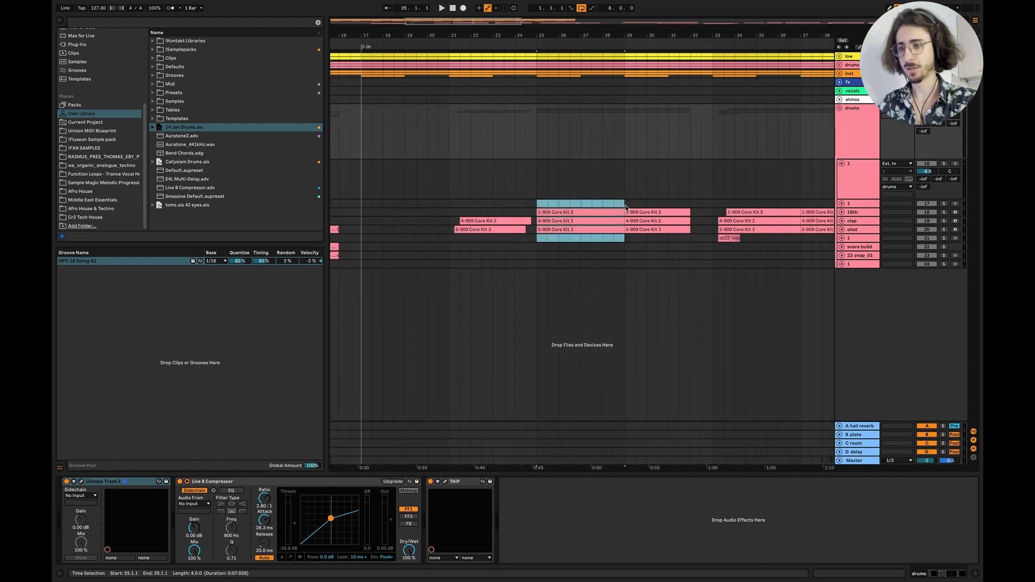
pyautogui.scroll(-1, 626, 207)
pyautogui.scroll(-5, 626, 207)
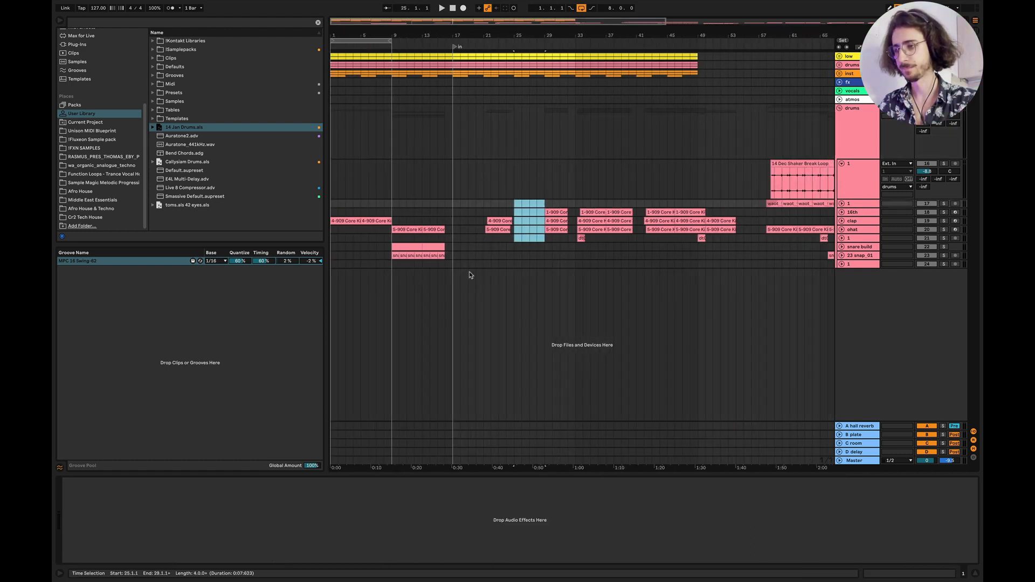
# Clear the imported drum tracks from bar 1 to 17 and paste the cut four-bar section at bar 1.
pyautogui.moveTo(451, 265); pyautogui.dragTo(331, 205)
pyautogui.press('Delete')
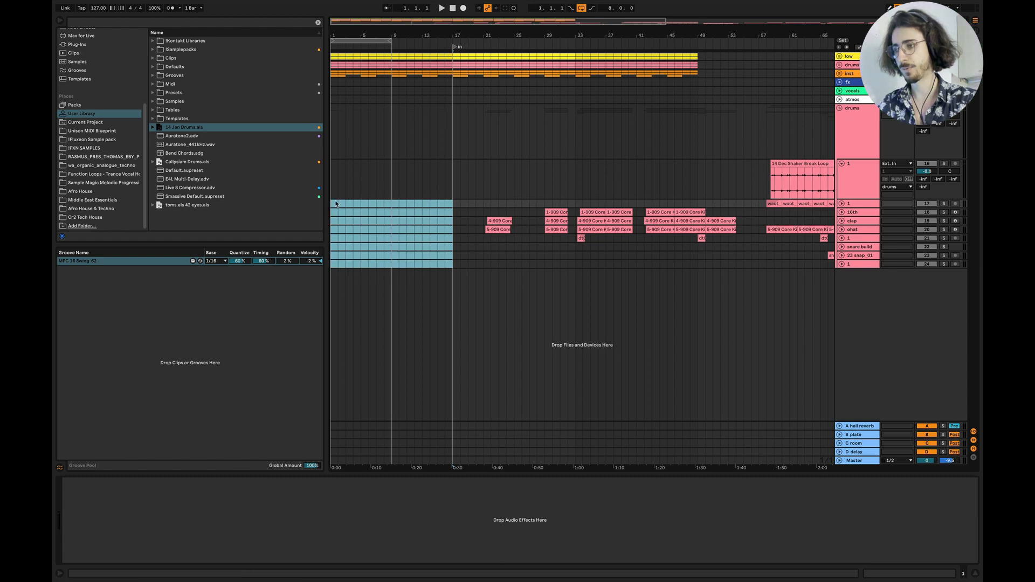
pyautogui.click(333, 205)
pyautogui.hotkey('ctrl', 'v')
pyautogui.scroll(3, 343, 207)
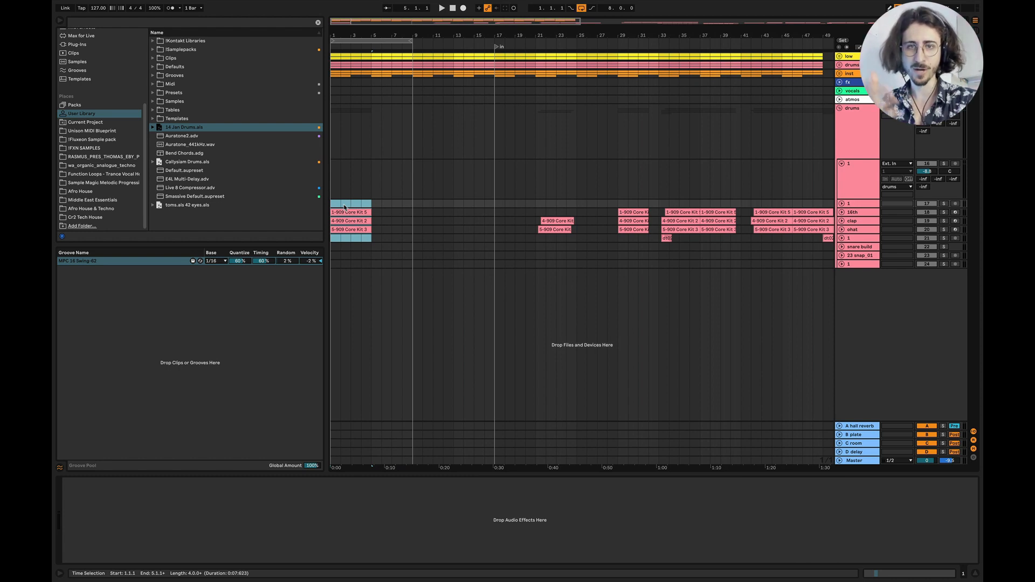
# Activate the tracks of the imported drums group so the pasted loop can be heard.
pyautogui.scroll(3, 496, 193)
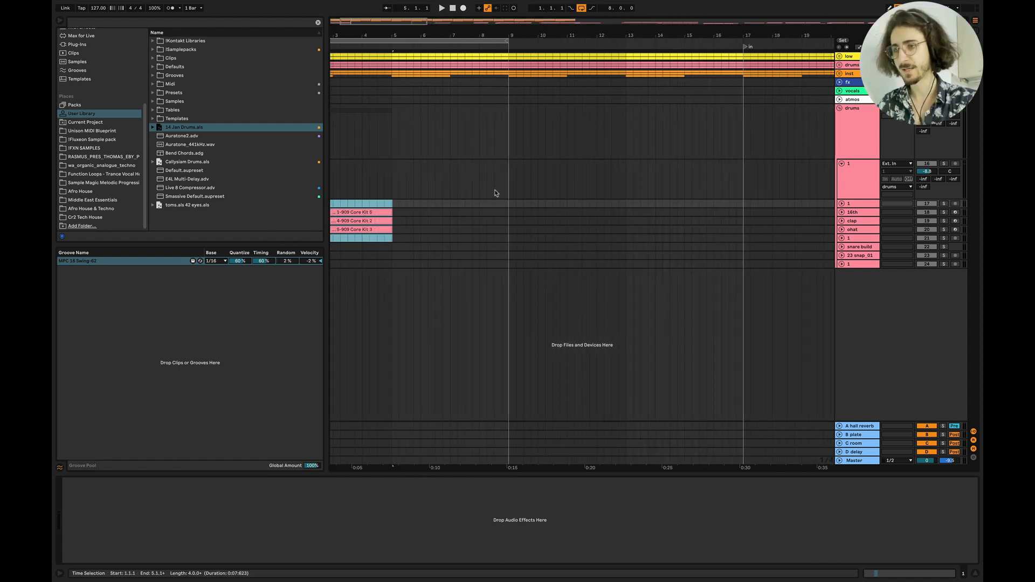
pyautogui.hscroll(-2, 497, 193)
pyautogui.scroll(-2, 462, 180)
pyautogui.scroll(5, 465, 180)
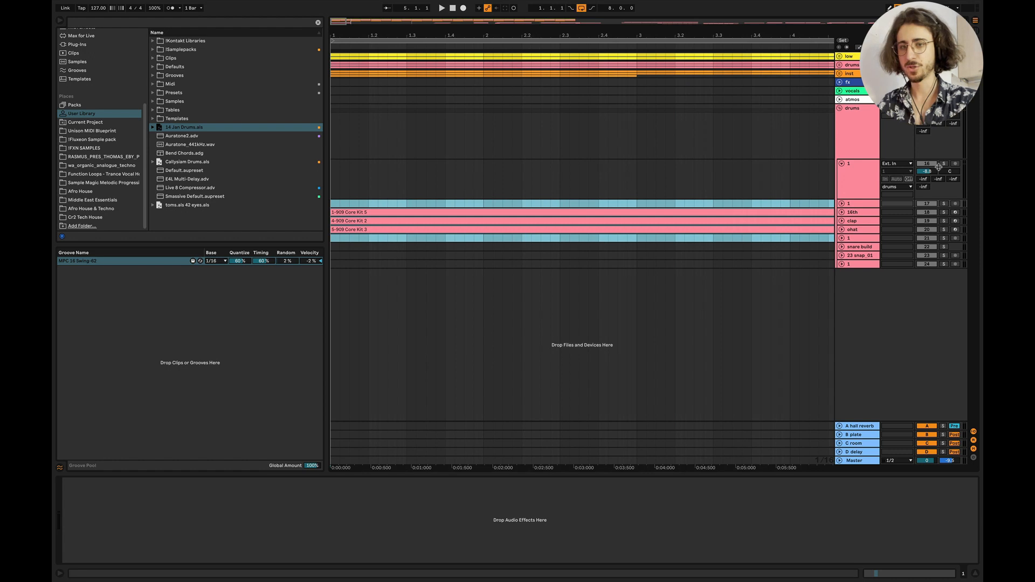
pyautogui.click(926, 109)
pyautogui.scroll(-3, 751, 189)
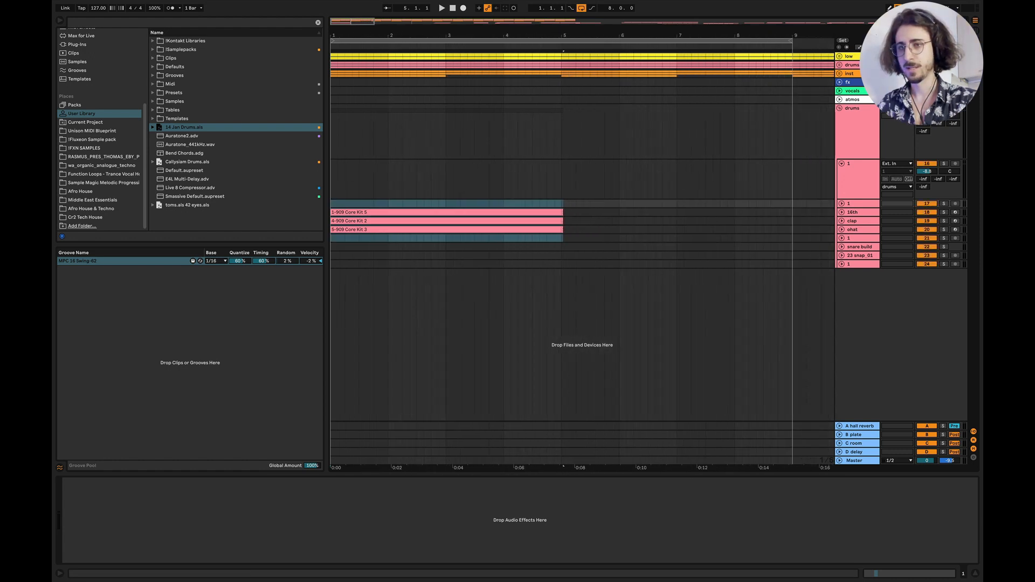
# Play the pasted drum loop from bar 1 and trim the clip ends that extend past bar 5.
pyautogui.click(333, 172)
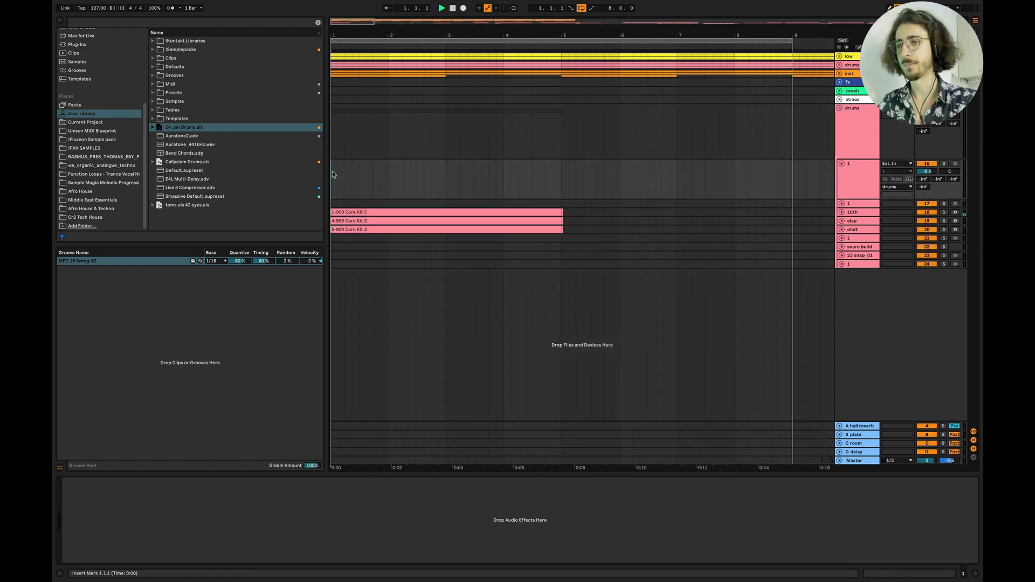
pyautogui.press('space')
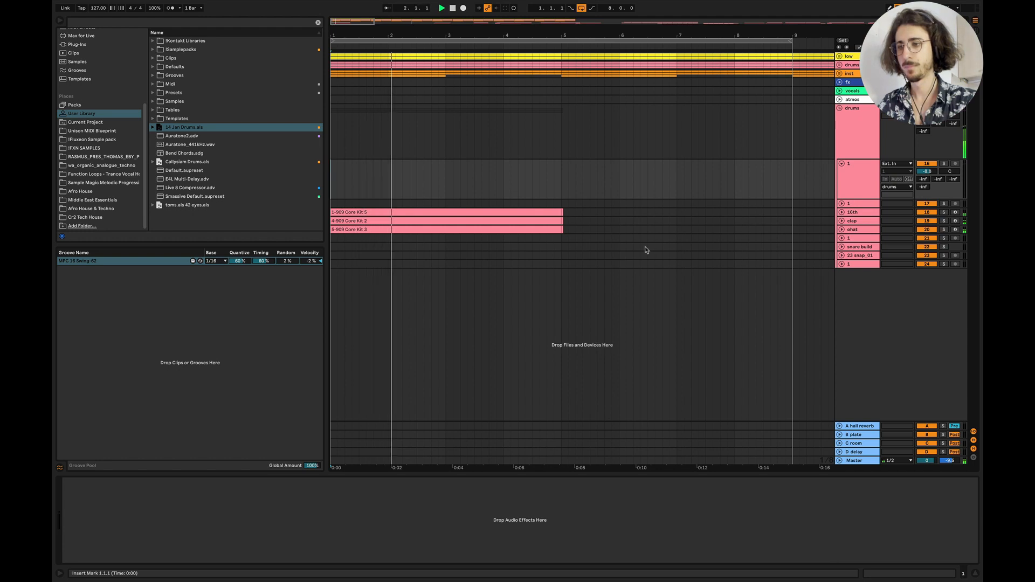
pyautogui.moveTo(596, 204); pyautogui.dragTo(562, 249)
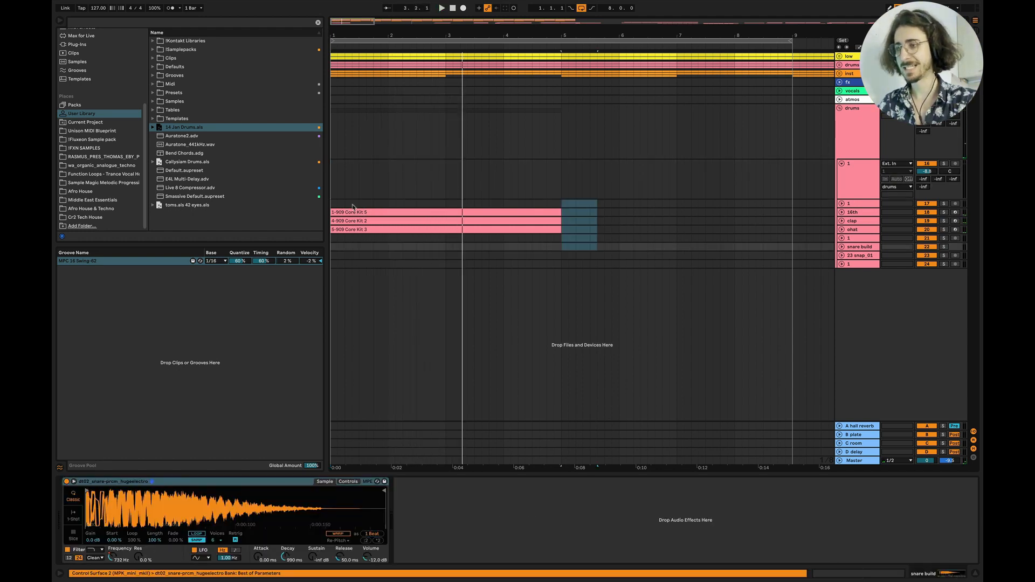
pyautogui.click(333, 190)
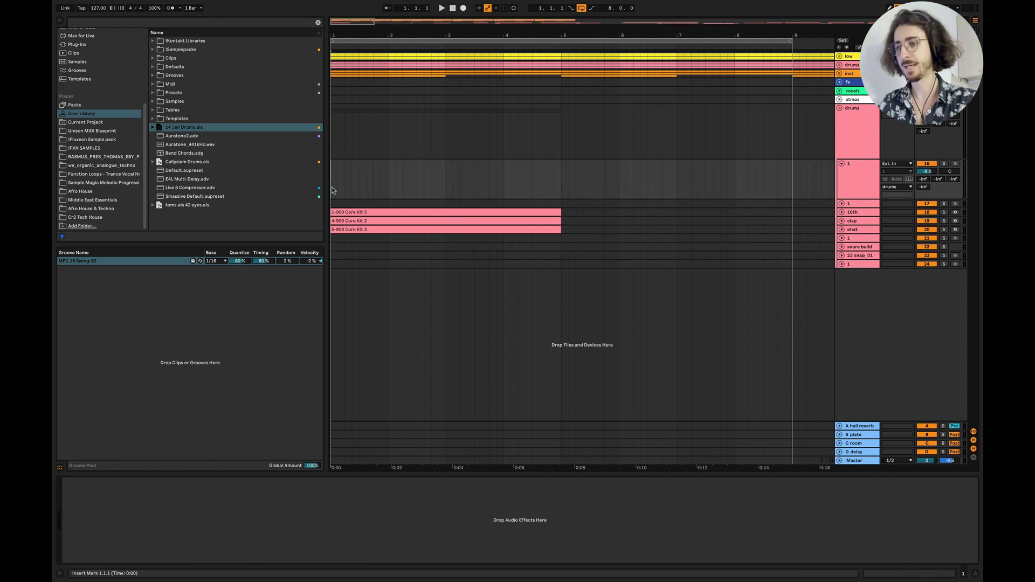
pyautogui.press('space')
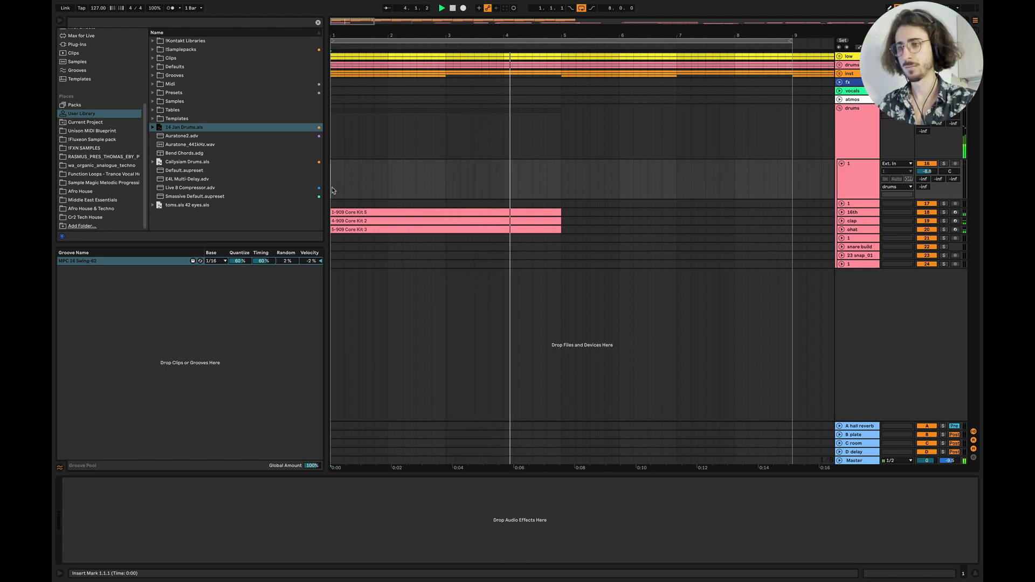
pyautogui.press('space')
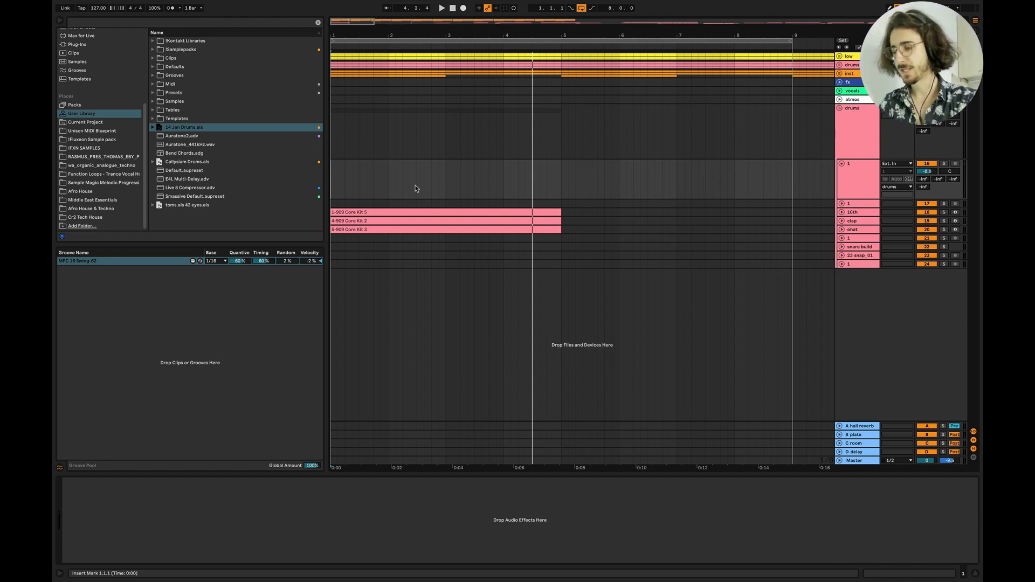
# Fold the imported drums group and return to the User Library.
pyautogui.click(840, 108)
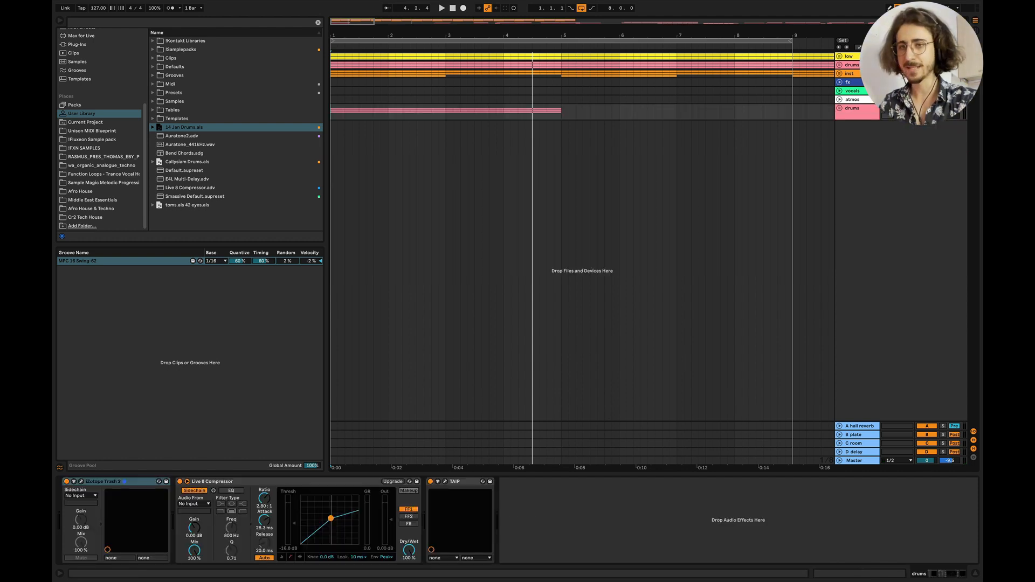
pyautogui.click(336, 84)
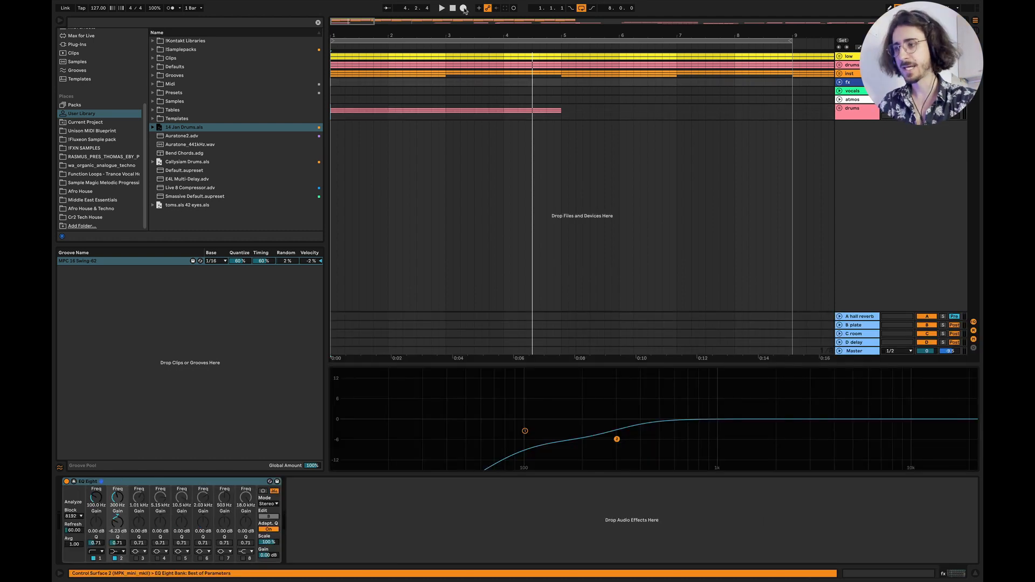
pyautogui.click(76, 115)
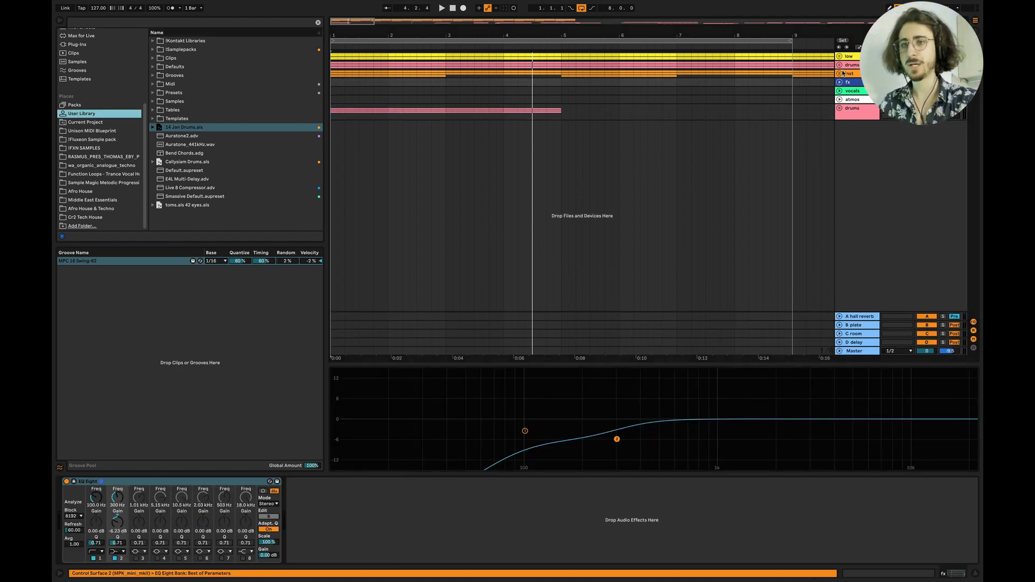
# Rename the low group as kick + bass 1.
pyautogui.click(850, 56)
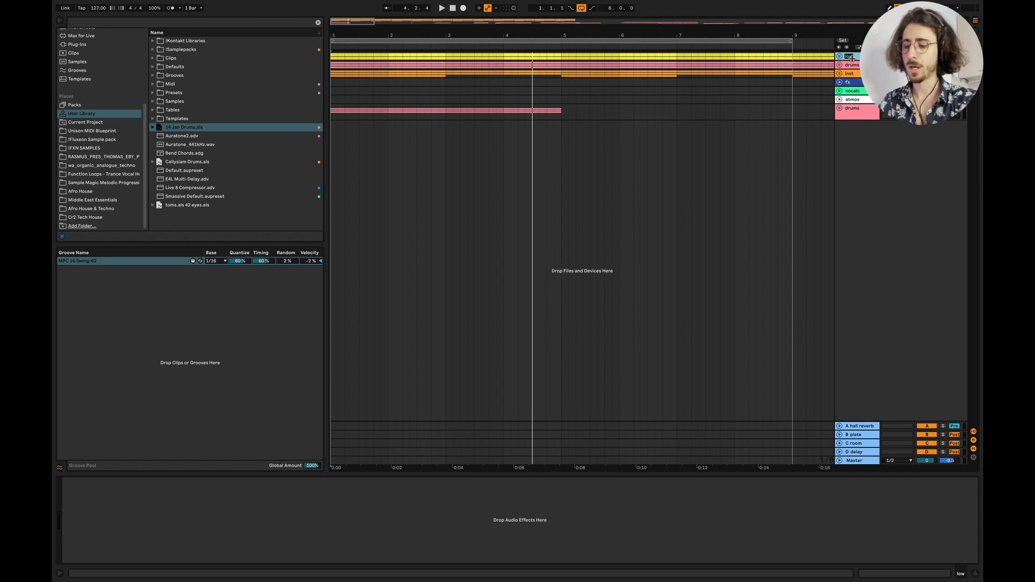
pyautogui.write('lo')
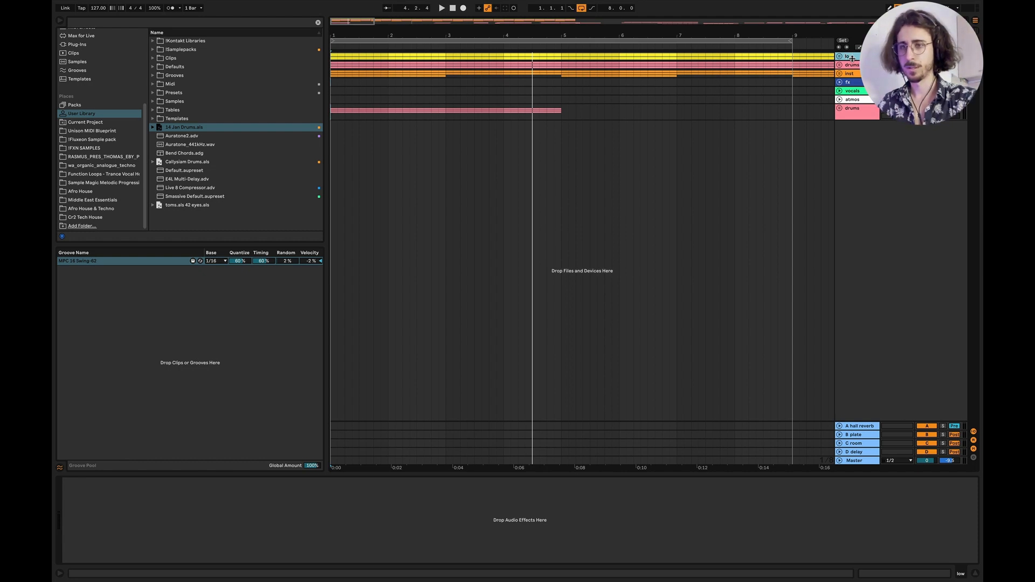
pyautogui.press('Return')
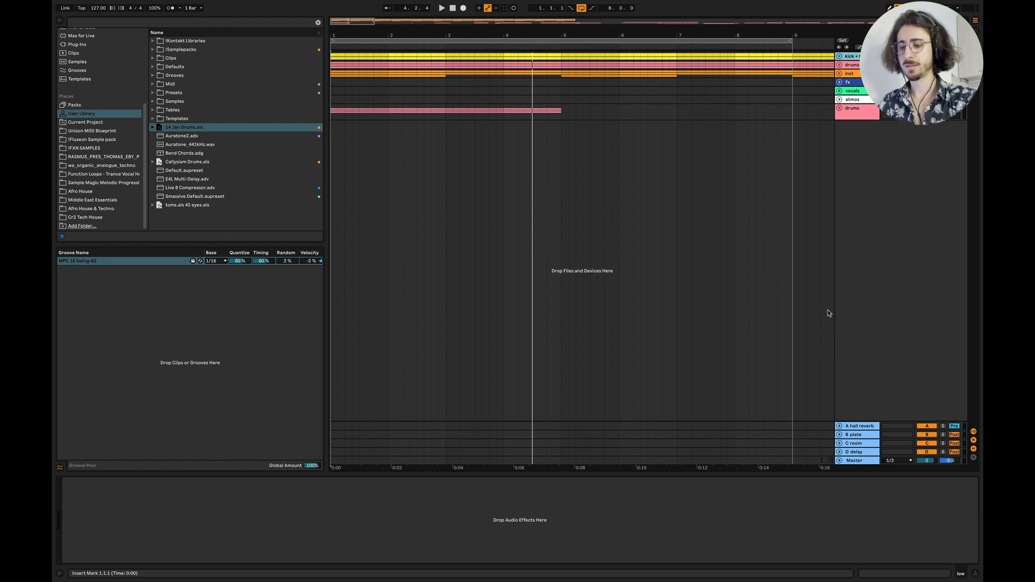
pyautogui.hotkey('ctrl', 'z')
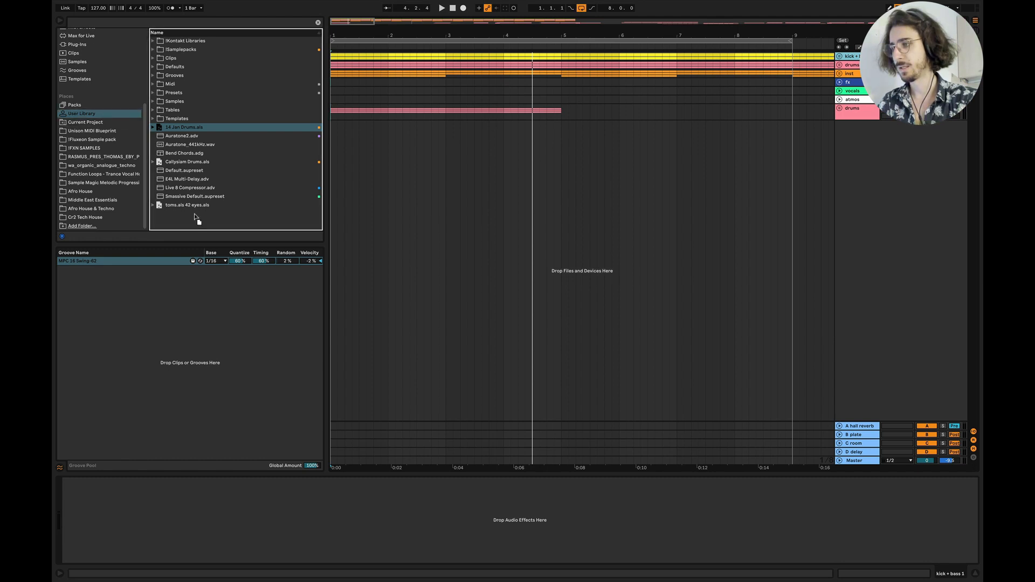
# Save the kick + bass 1 group to the User Library, and move the saved file to the trash.
pyautogui.moveTo(196, 217); pyautogui.dragTo(196, 218)
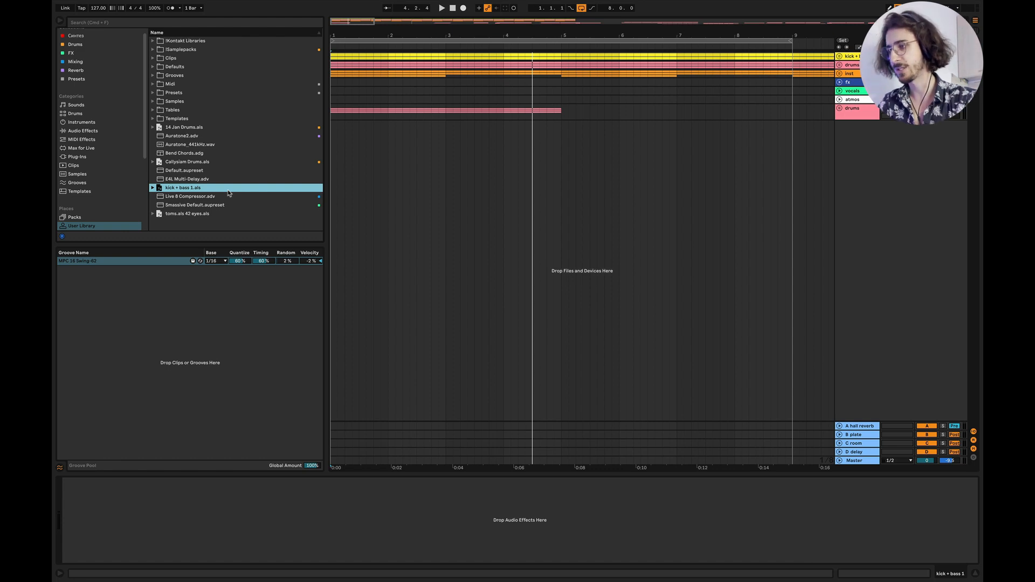
pyautogui.press('Delete')
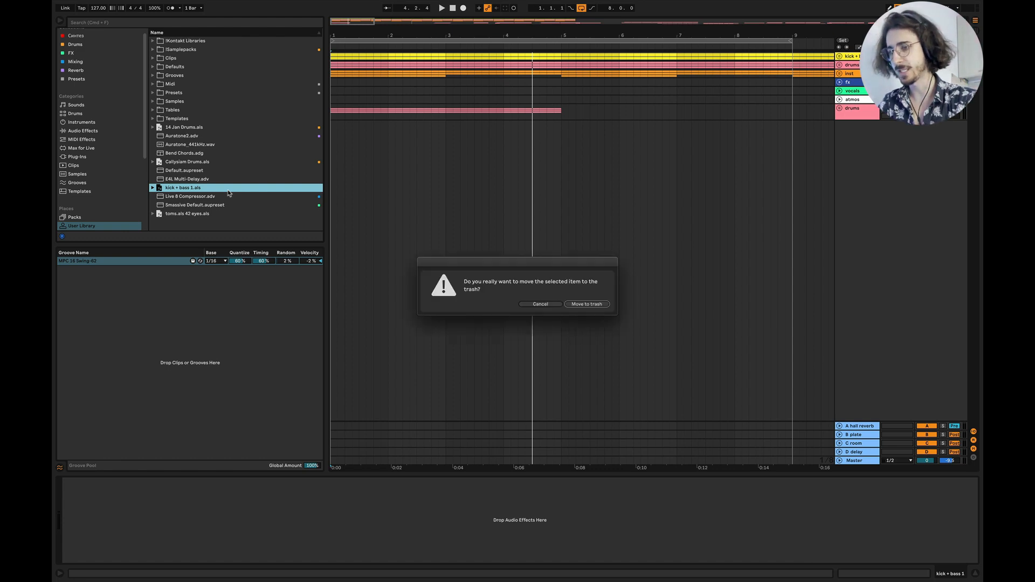
pyautogui.click(587, 304)
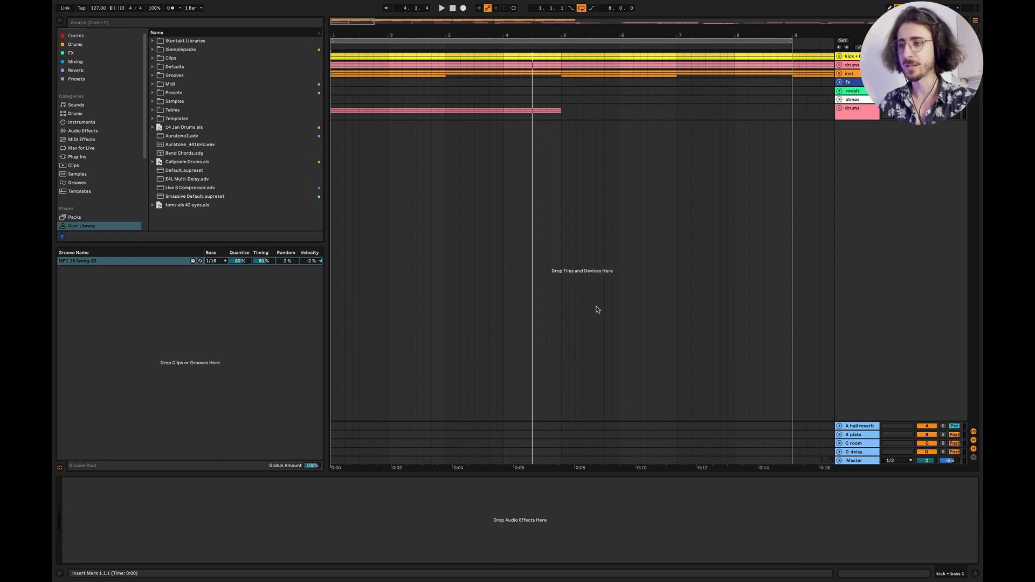
# Delete the imported drums group below the atmos track.
pyautogui.click(860, 116)
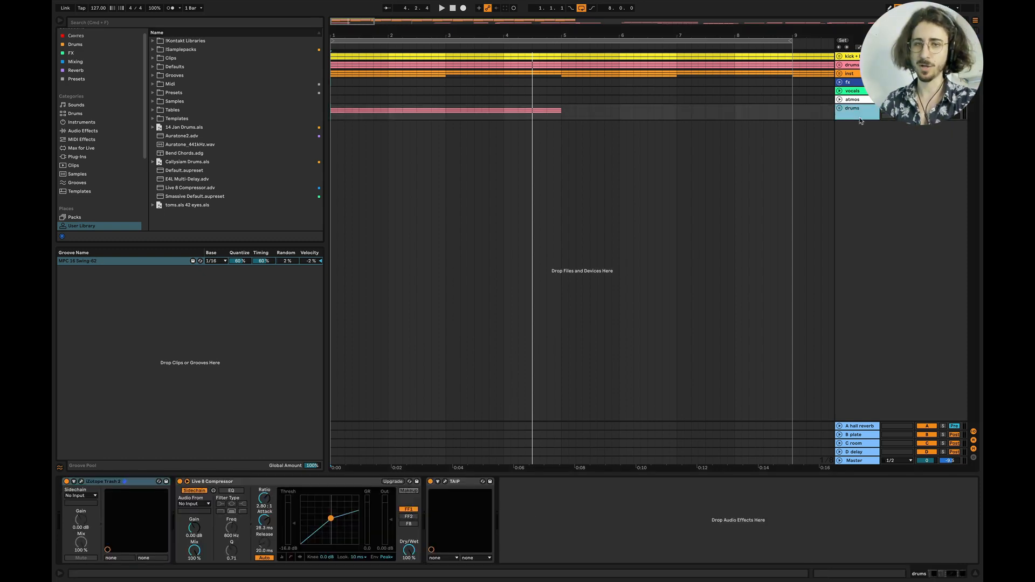
pyautogui.press('Delete')
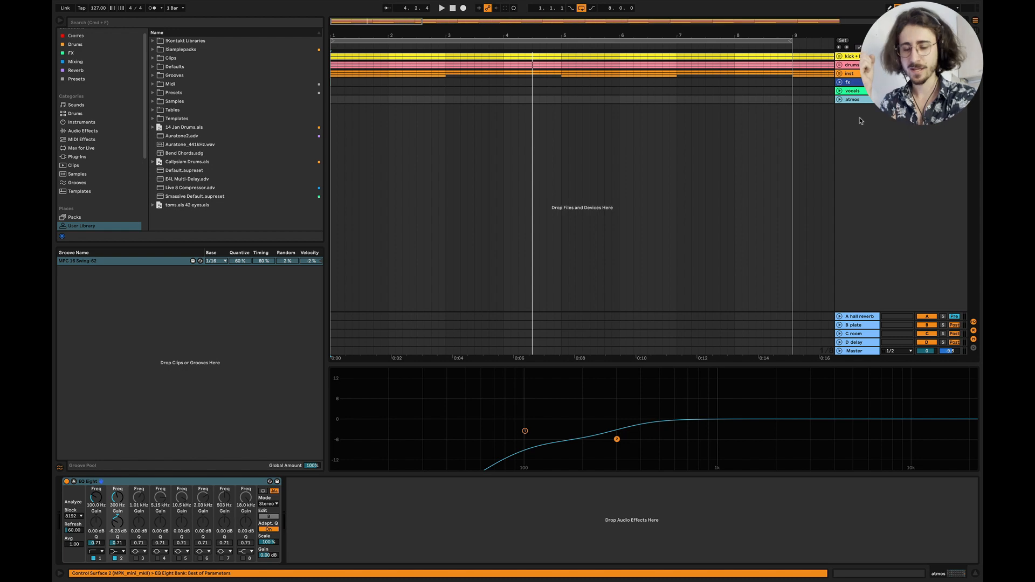